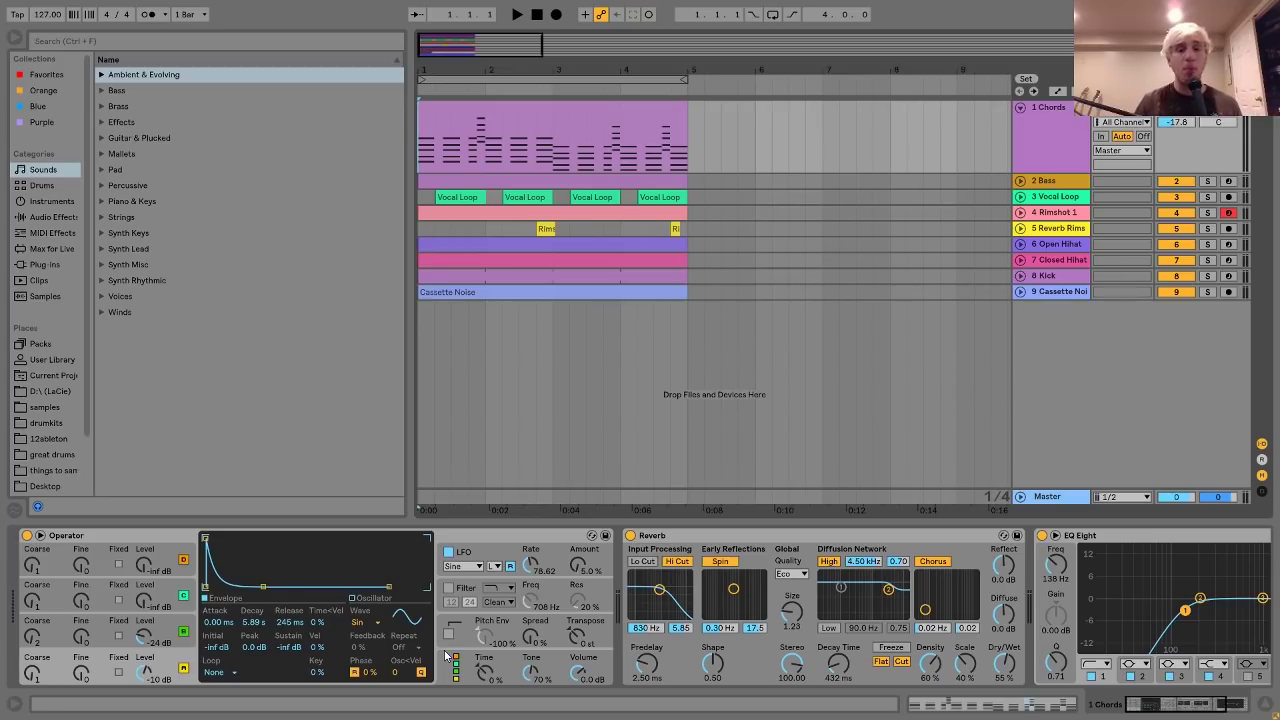
- Play the four-bar Chords clip once, then open its chord notes in the piano roll
left_click(1050, 497)
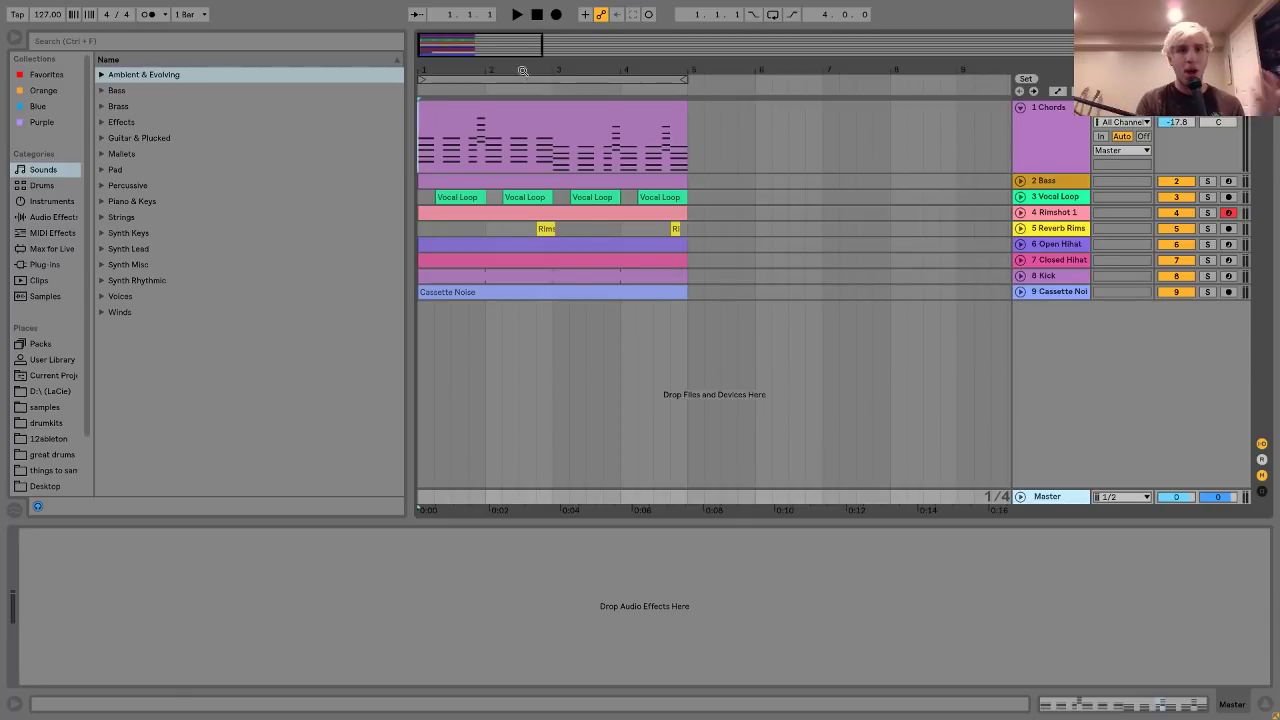
left_click(525, 121)
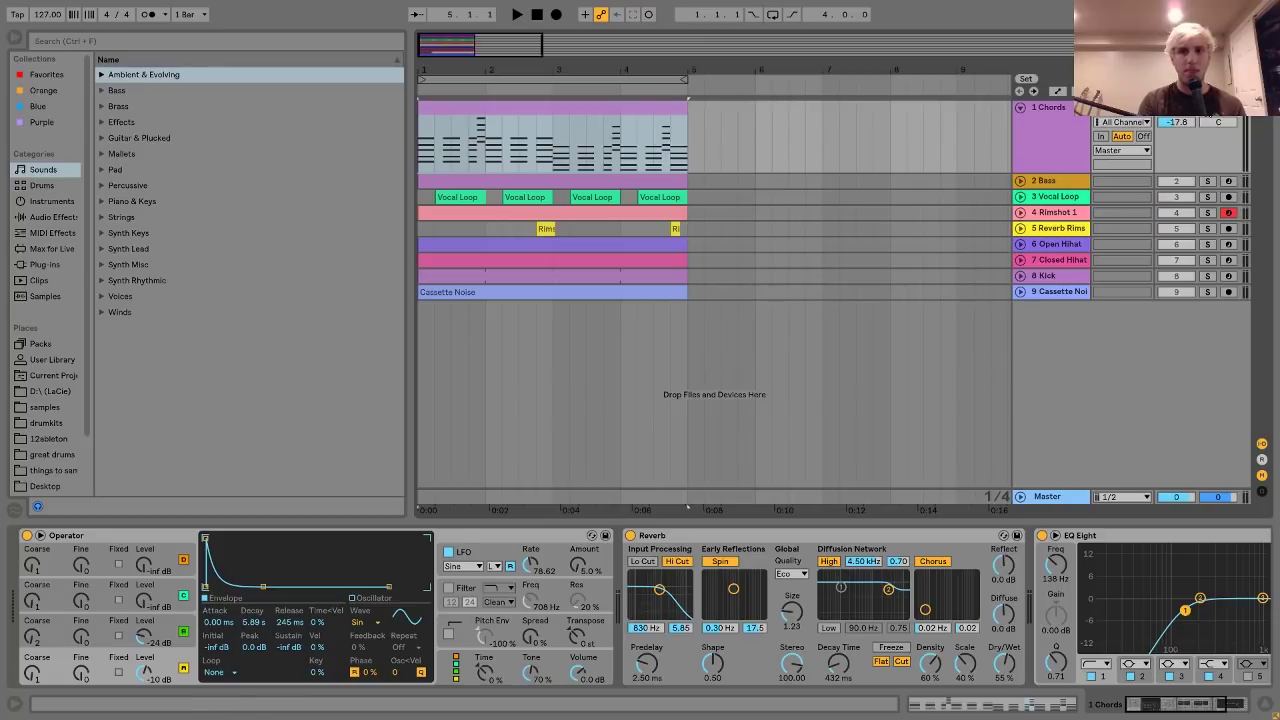
key("space")
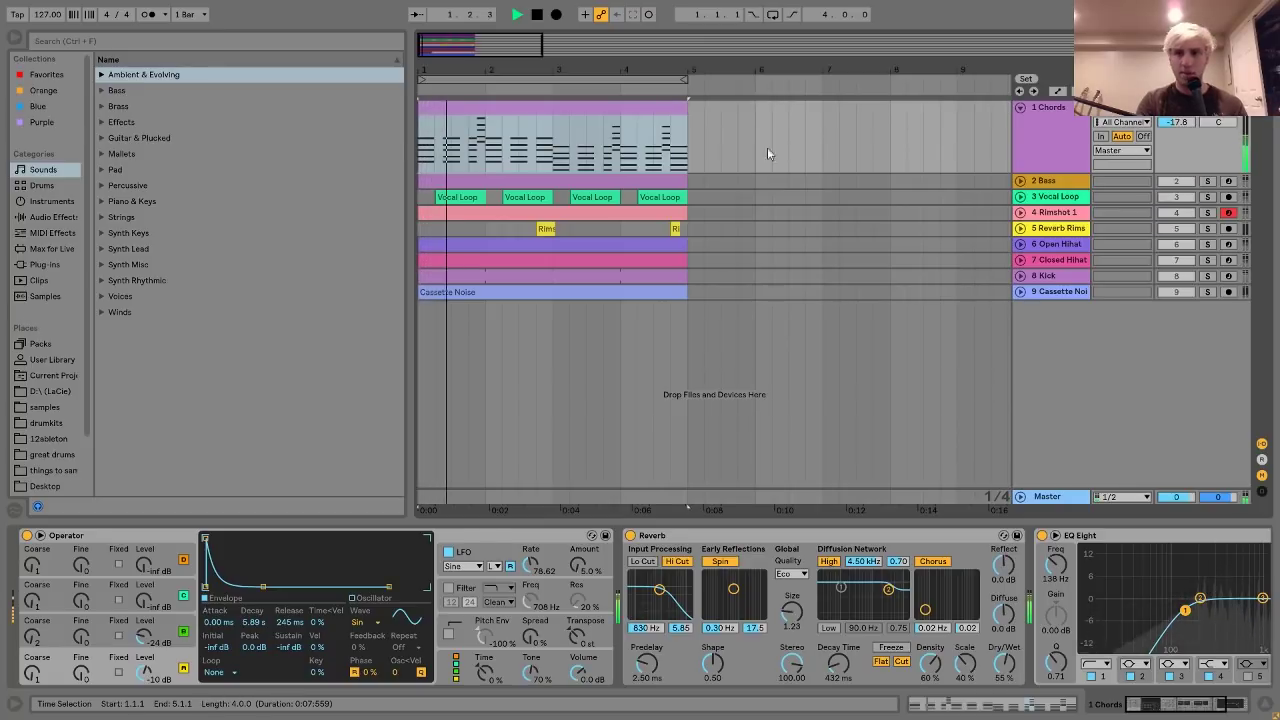
key("space")
double_click(633, 113)
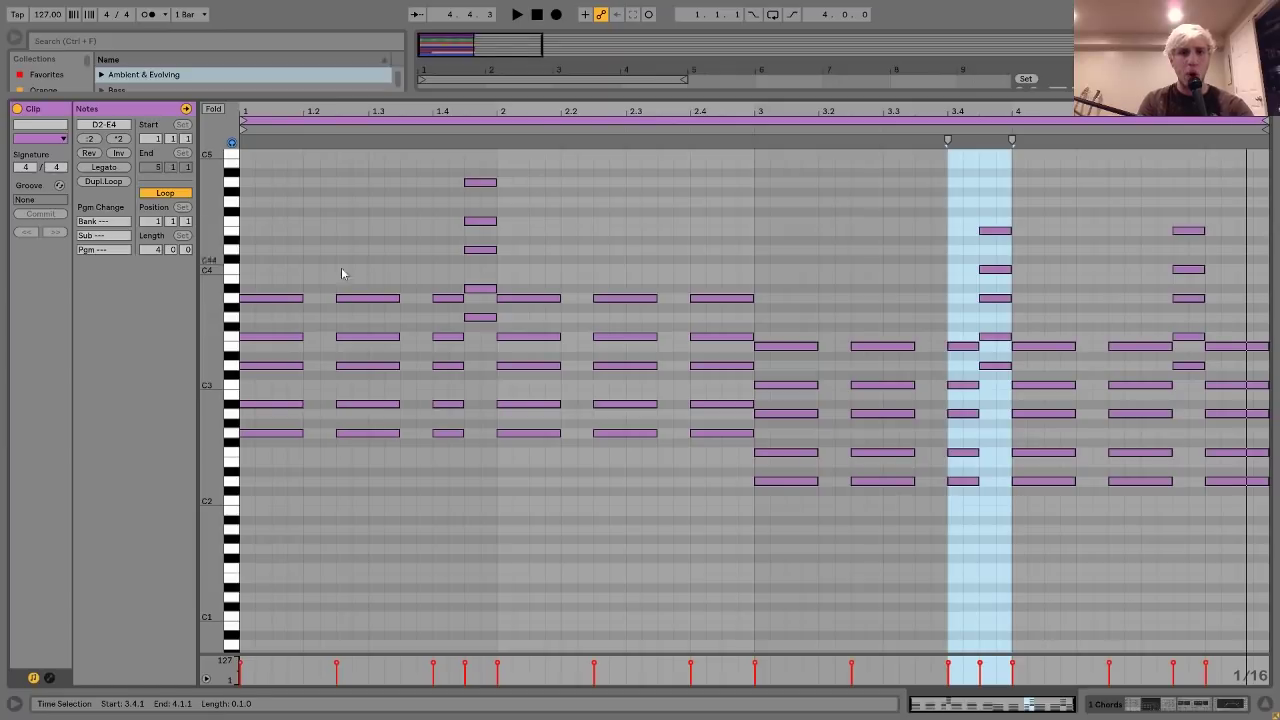
scroll(278, 247, "down", 2)
scroll(279, 253, "up", 2)
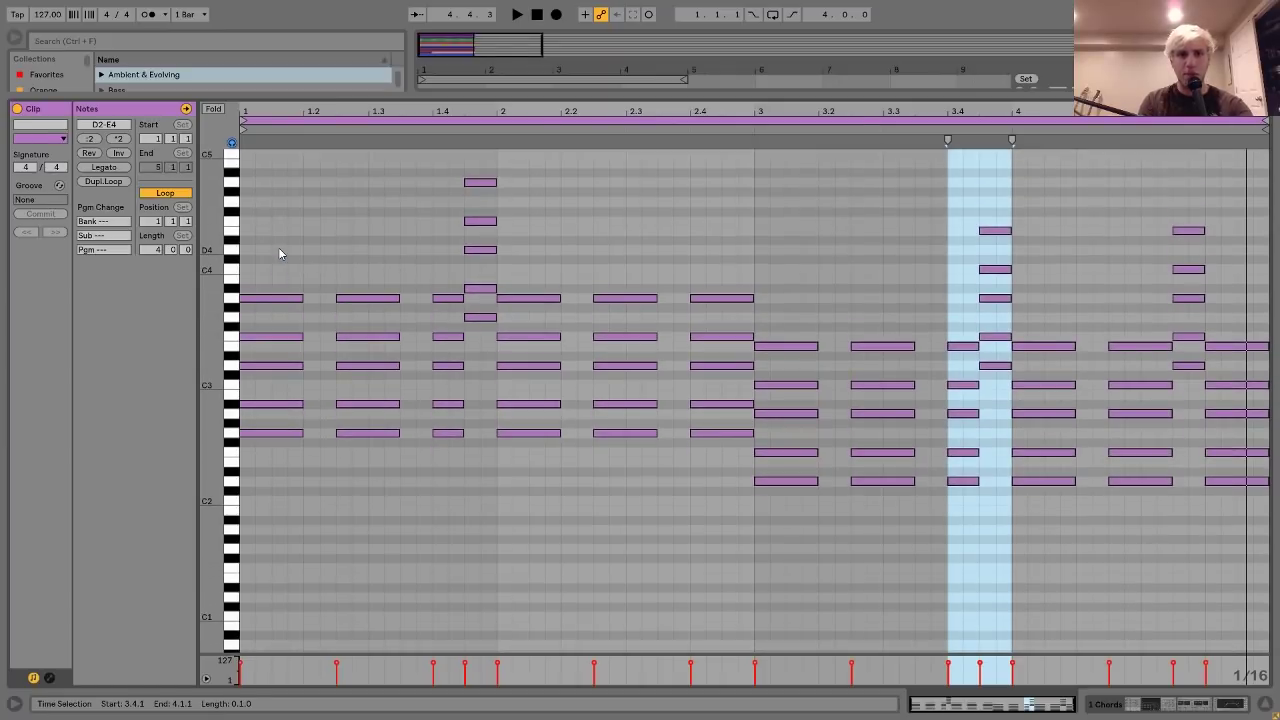
scroll(279, 253, "down", 2)
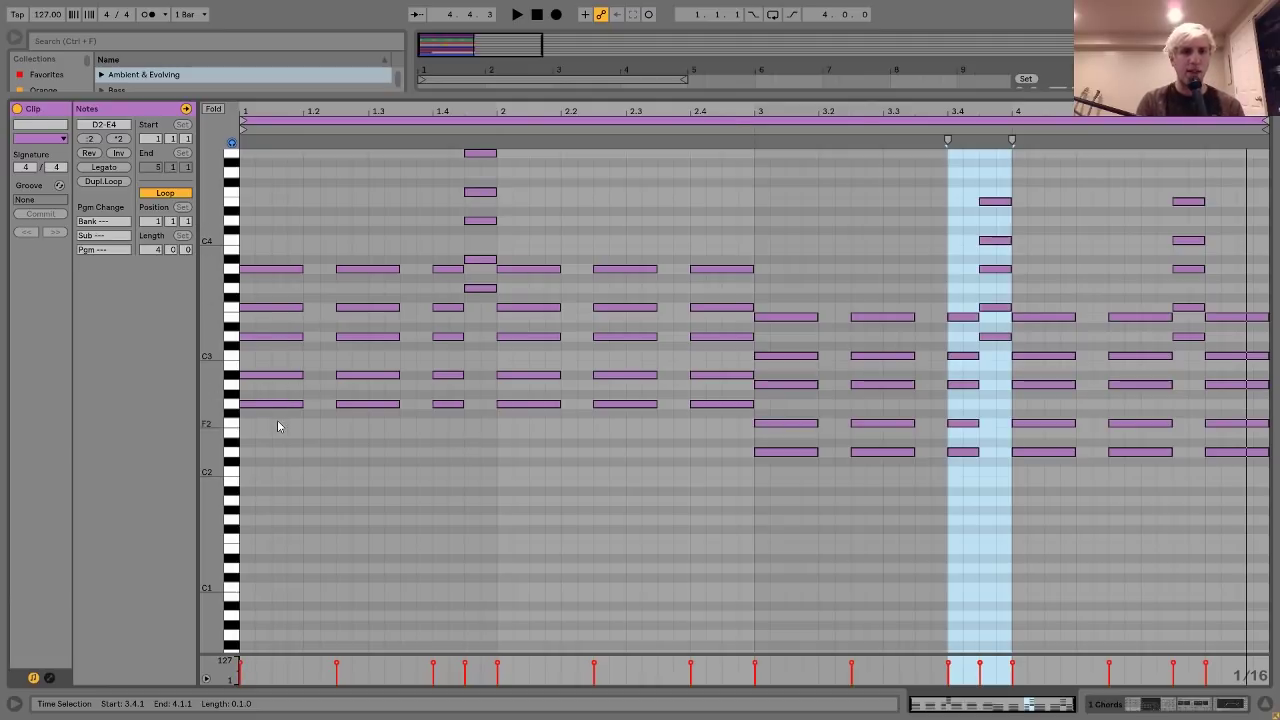
scroll(277, 422, "up", 1)
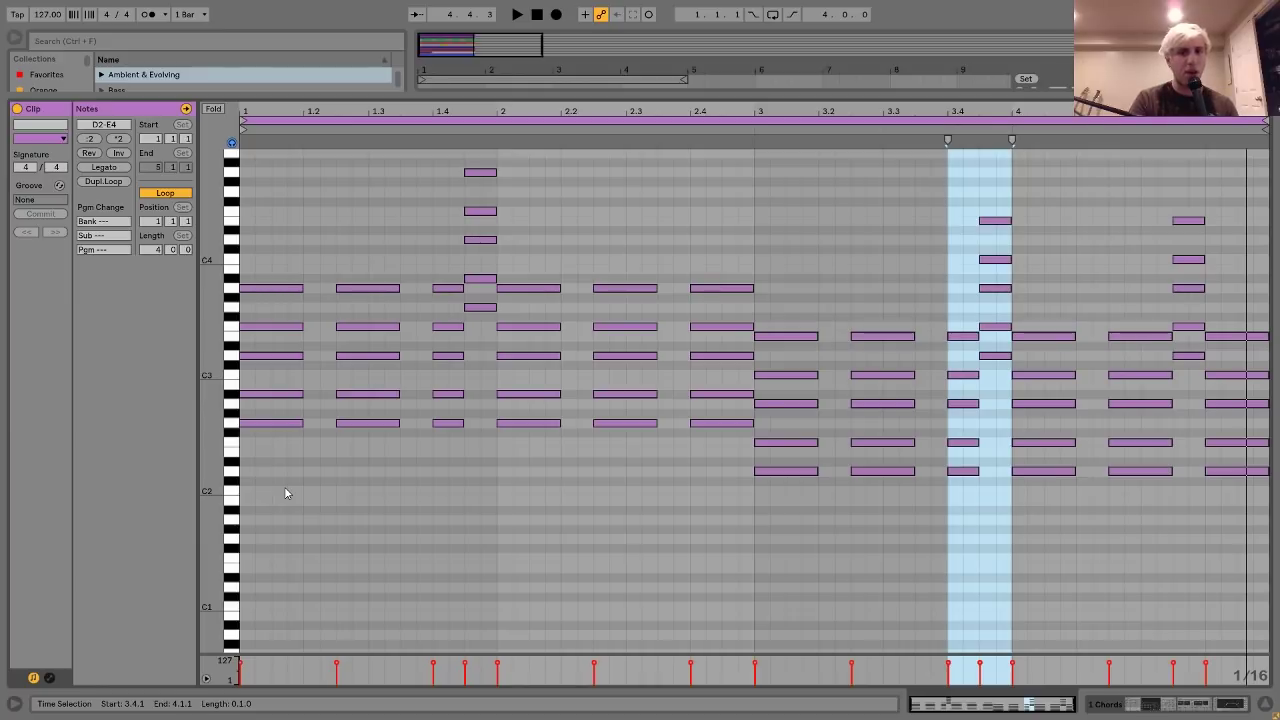
left_click_drag(278, 484, 280, 280)
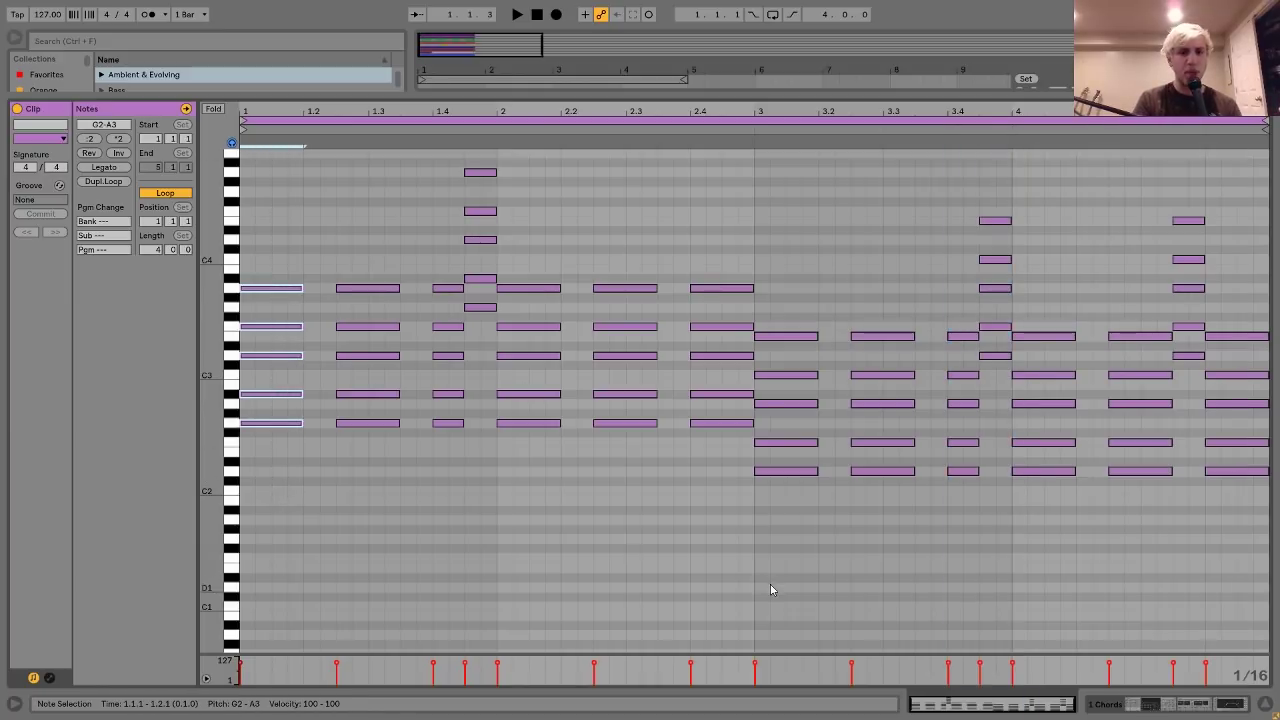
- Select the chord note columns at beats 3, 1.4–2 and 3.4–4, then the five beat-1.4 notes
left_click_drag(785, 560, 806, 271)
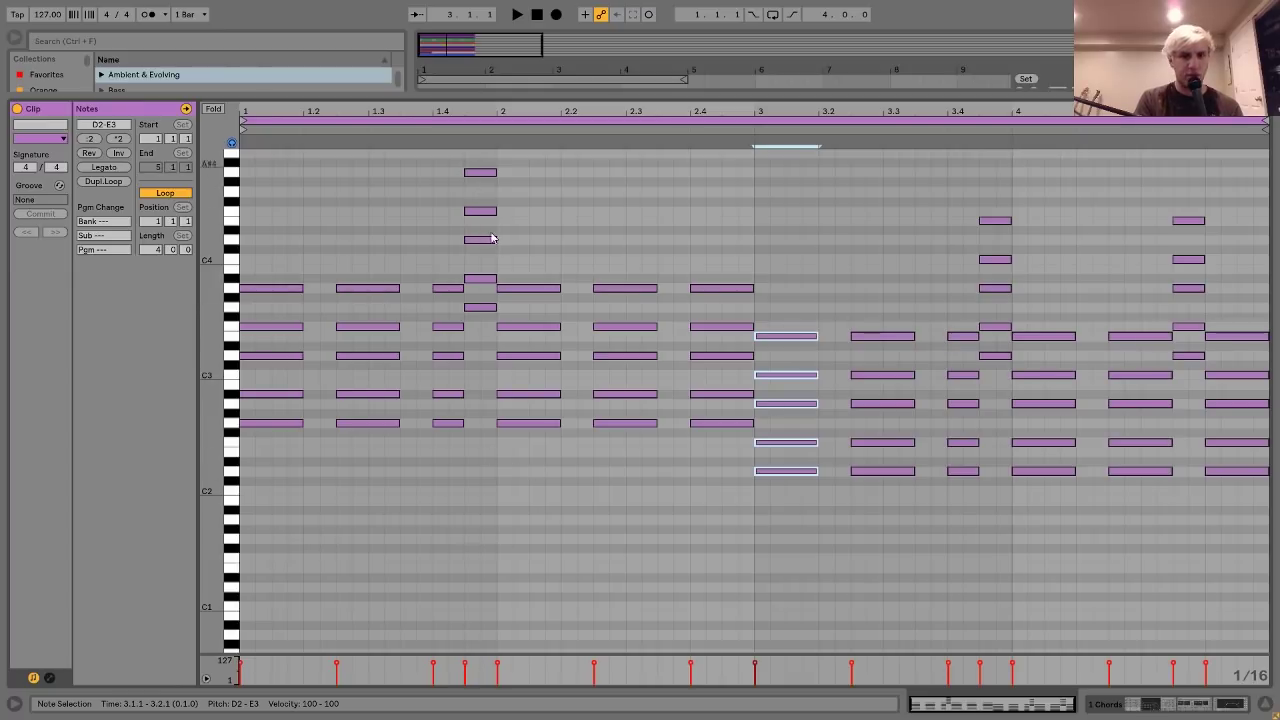
left_click_drag(450, 472, 504, 163)
left_click_drag(963, 527, 990, 193)
left_click_drag(479, 347, 472, 157)
- Shift the beat-1.4 notes down an octave and back, audition the chords, and return to the Chords devices
key("shift+Down")
key("shift+Up")
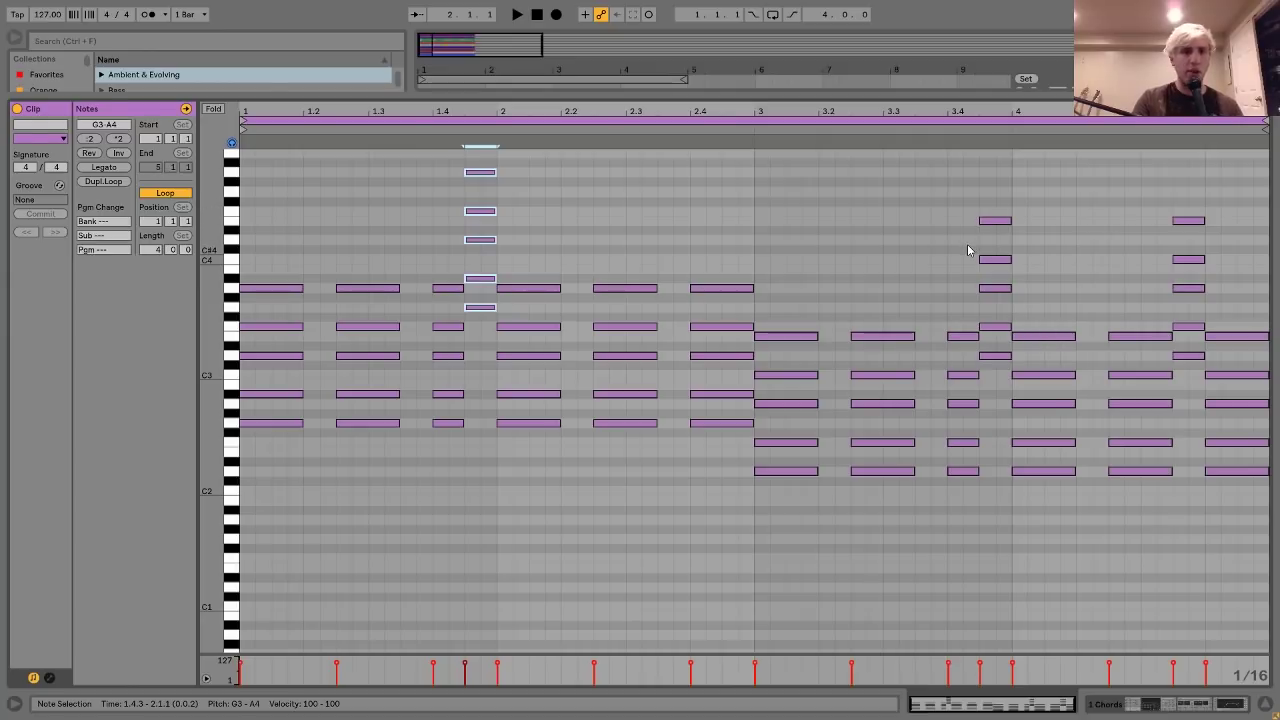
key("space")
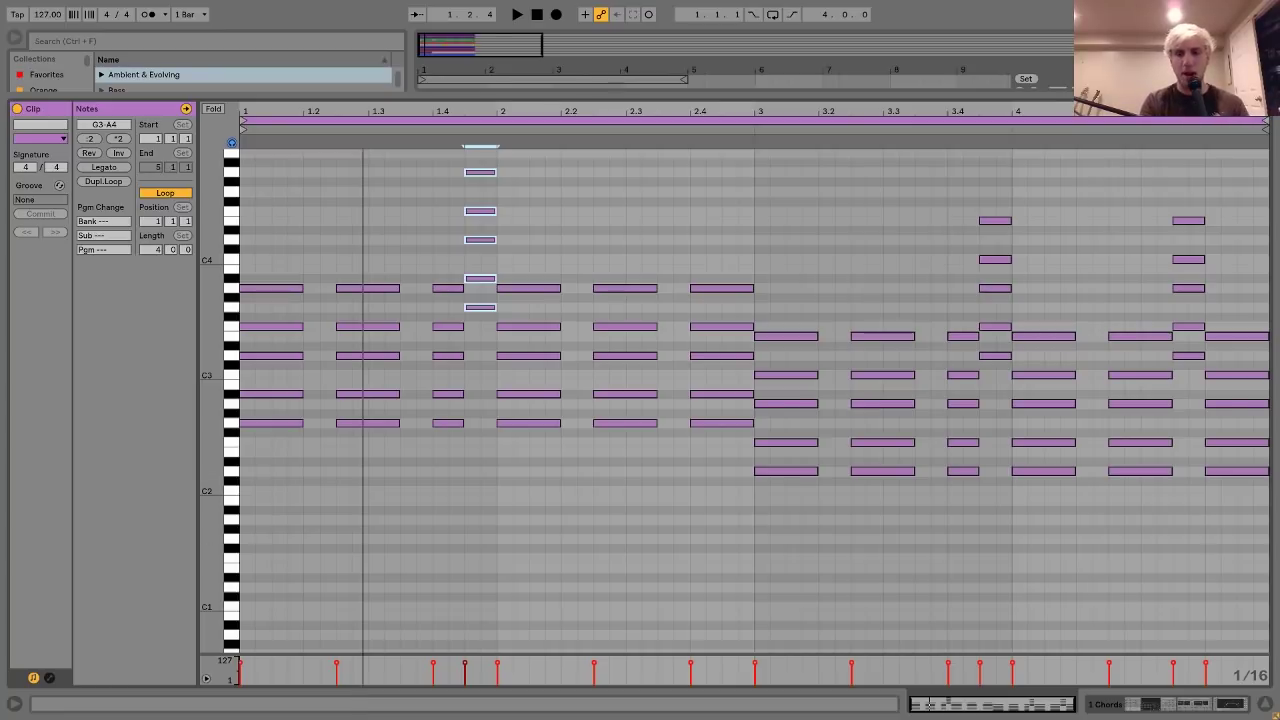
left_click(1151, 706)
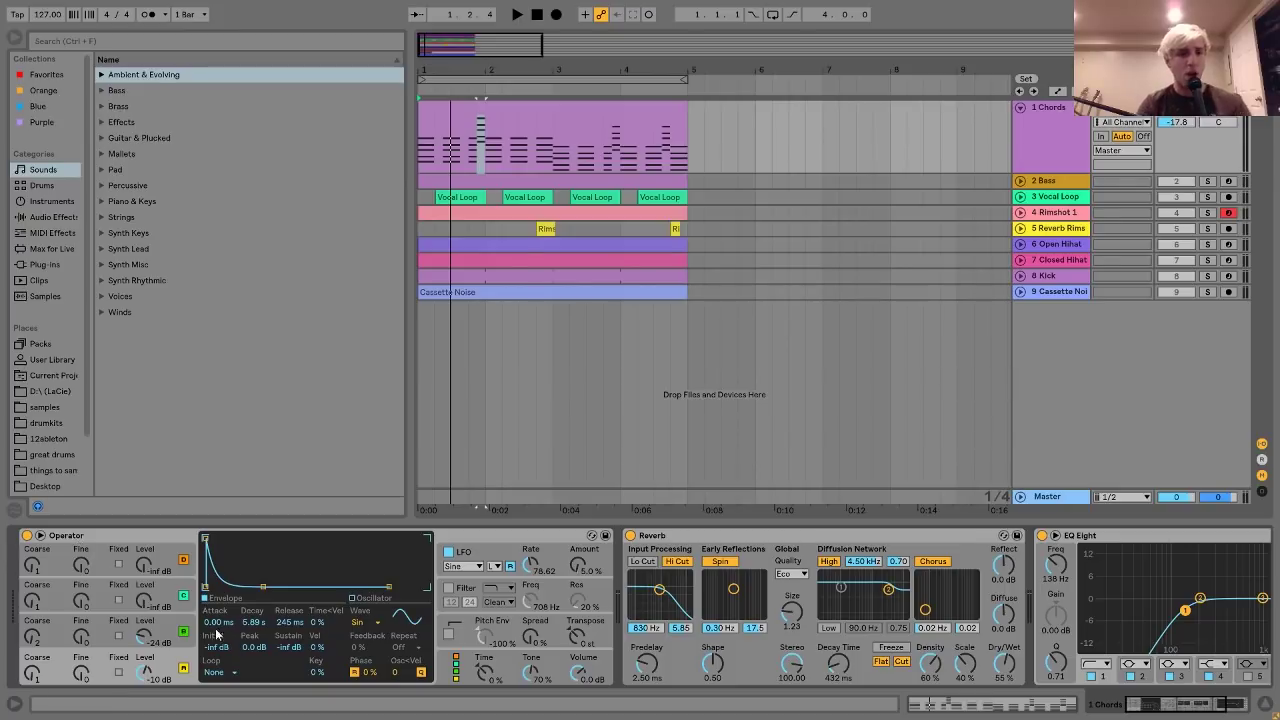
- Page through Operator's oscillator B, A and global panels, ending on the LFO's 600 ms decay settings
left_click(173, 620)
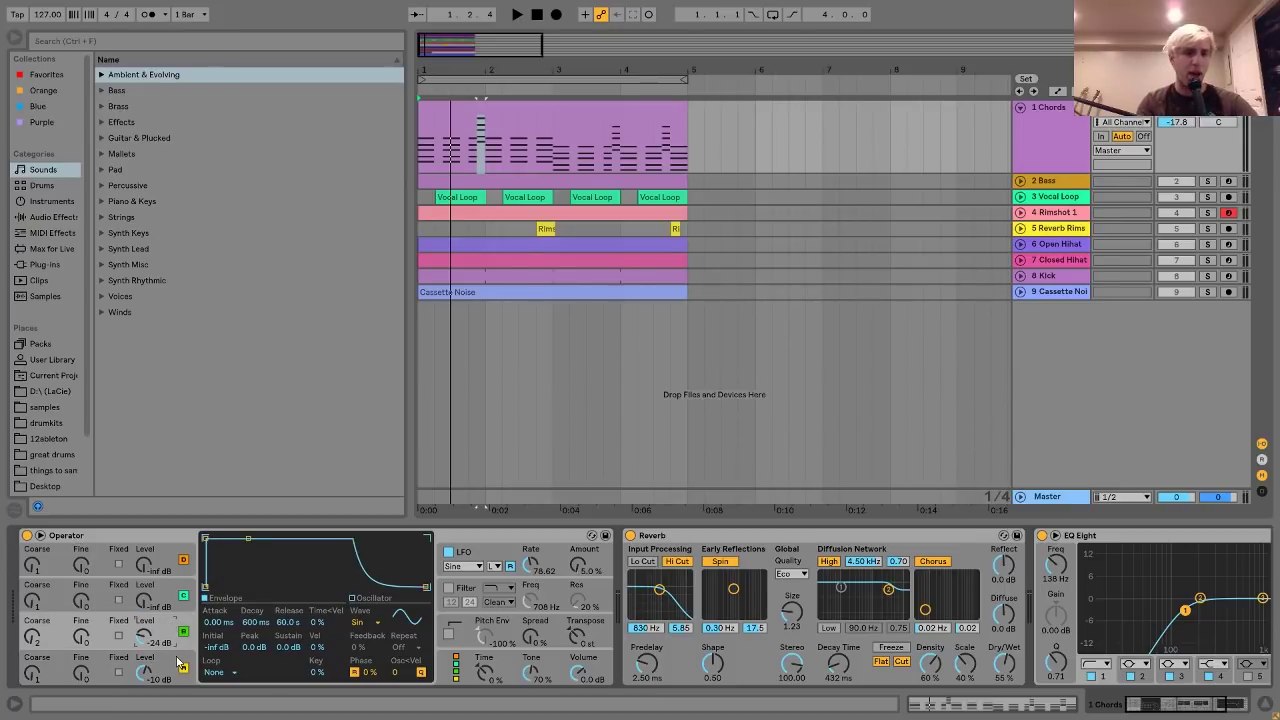
left_click(180, 661)
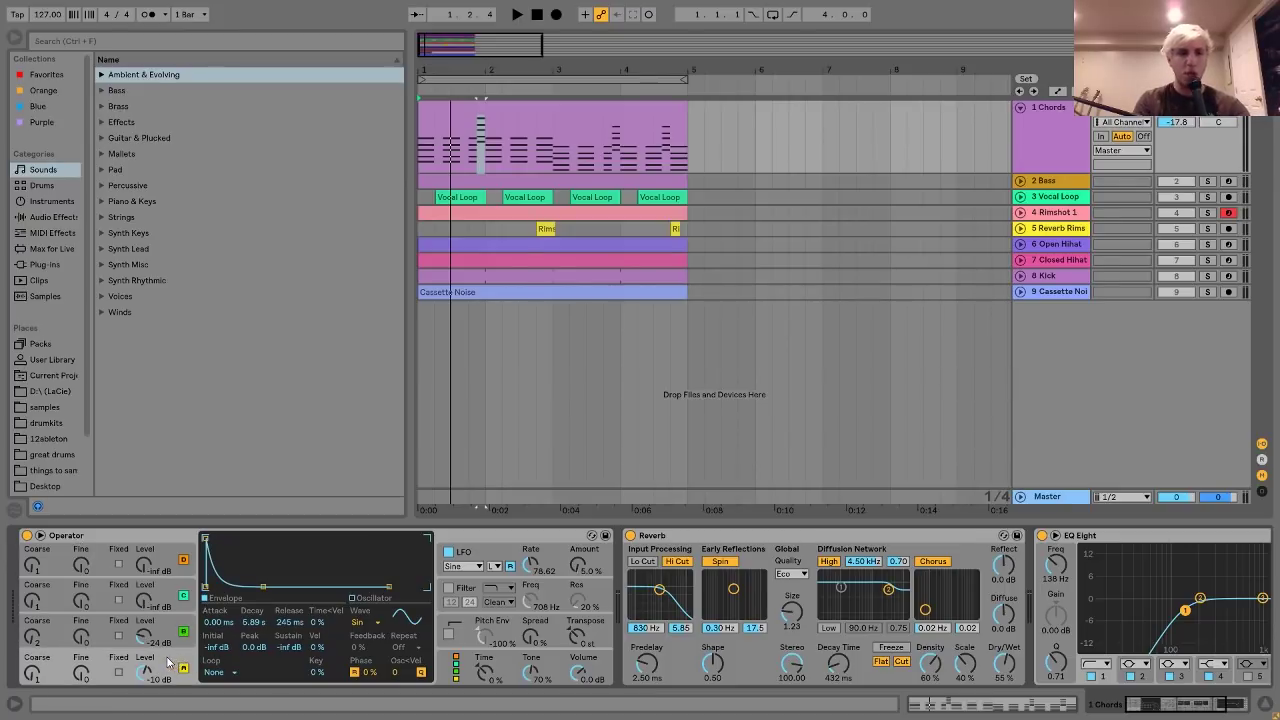
left_click(461, 676)
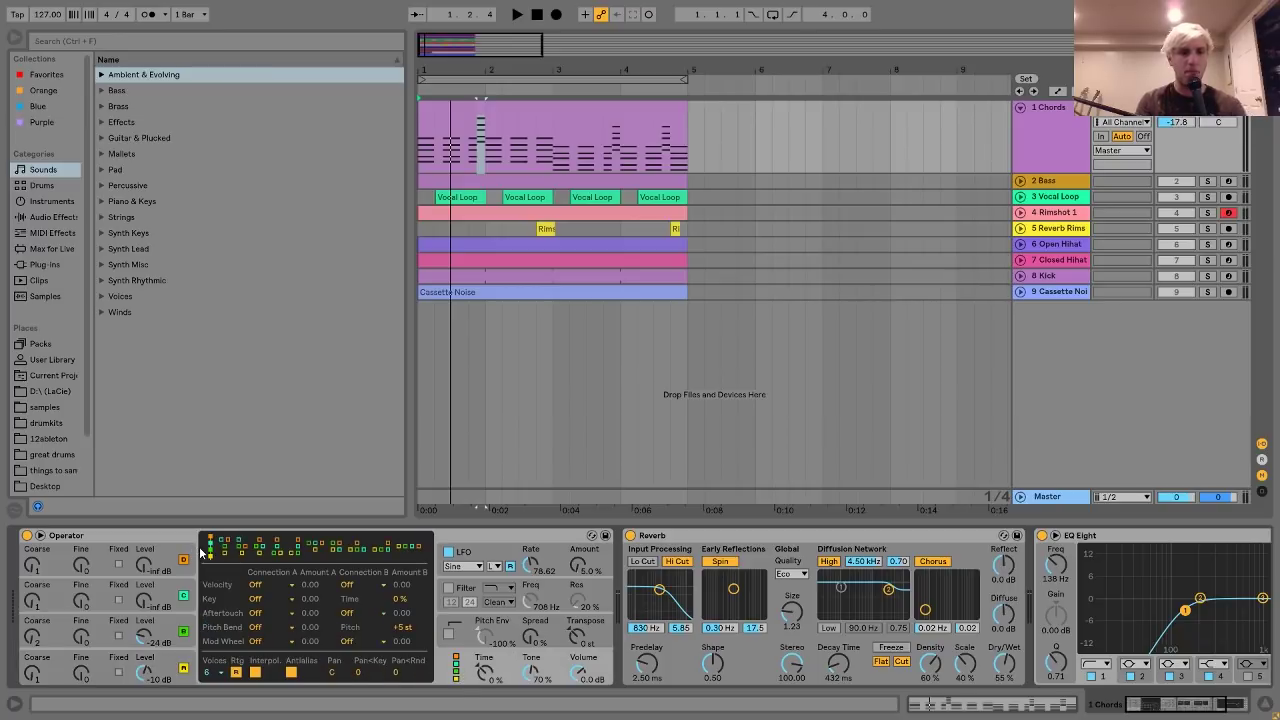
left_click(193, 658)
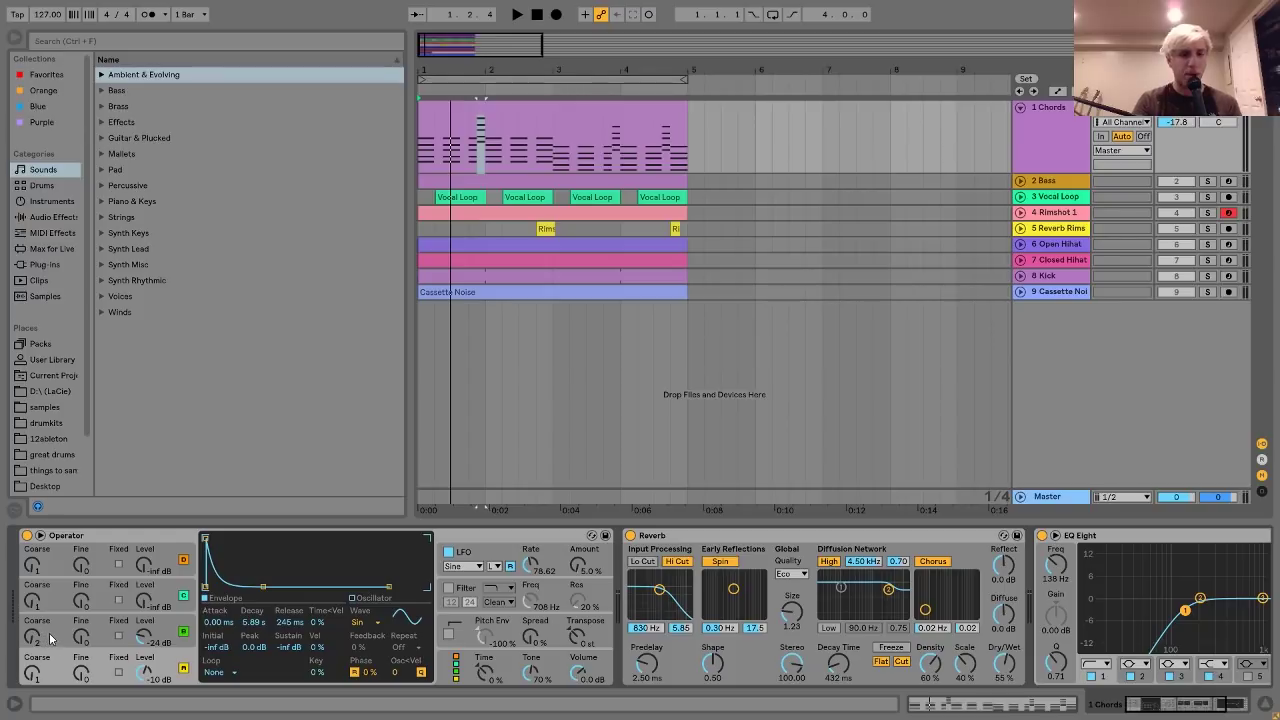
left_click(480, 560)
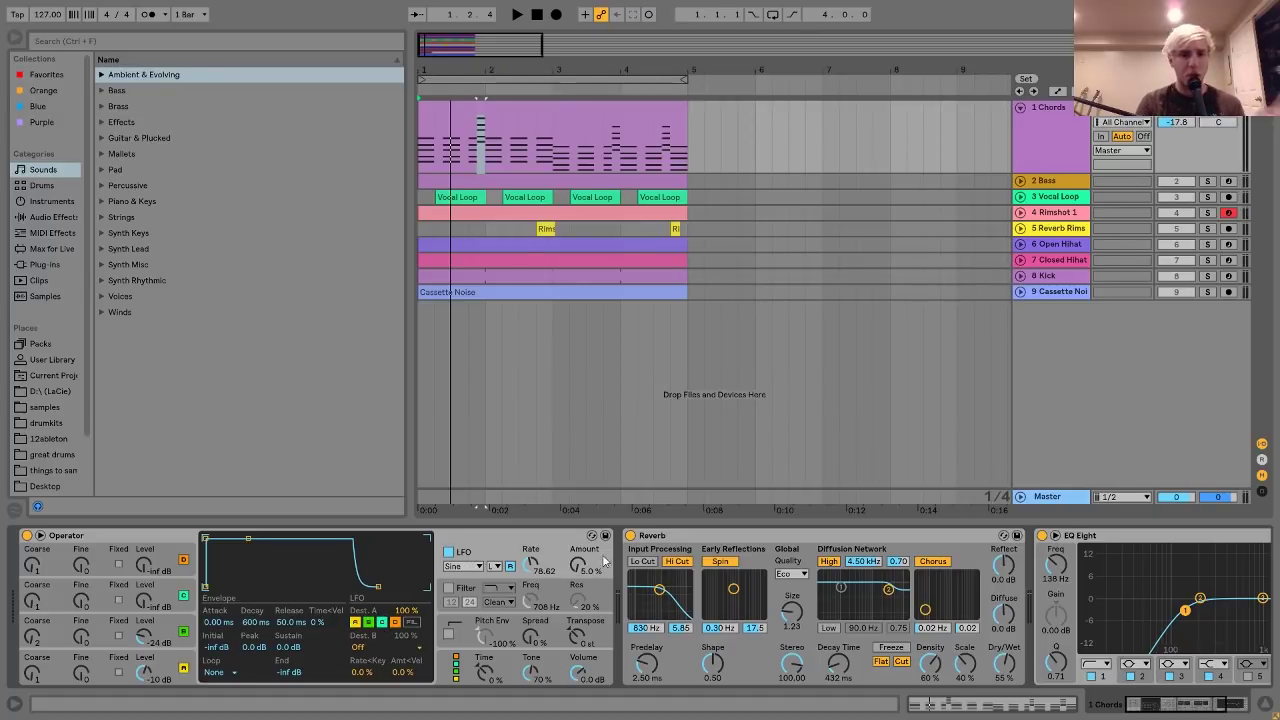
left_click_drag(585, 566, 585, 536)
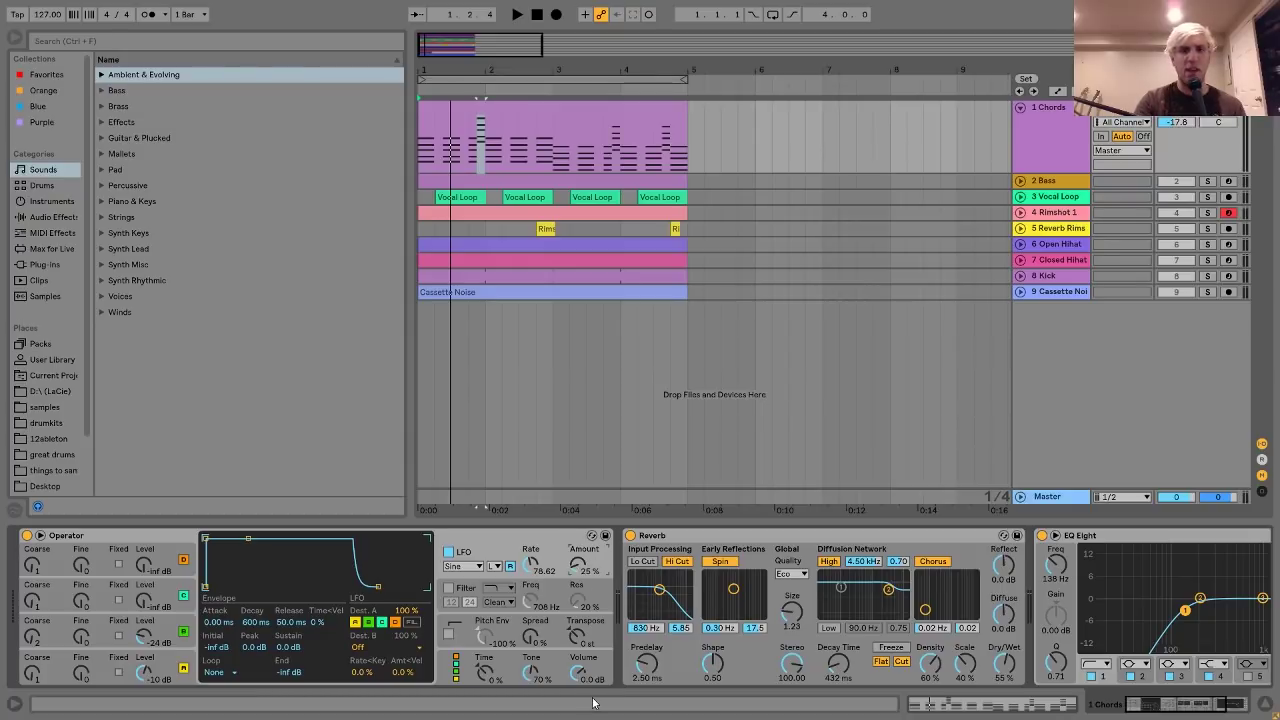
key("space")
key("space")
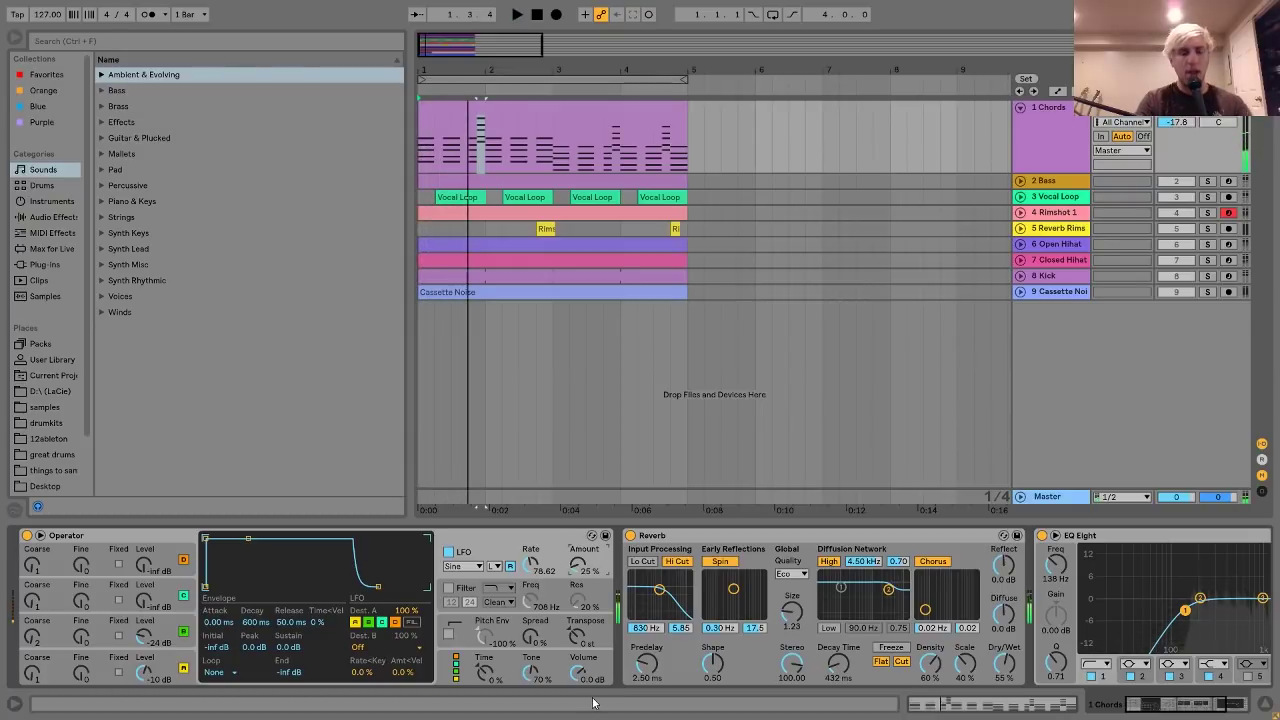
key("ctrl+z")
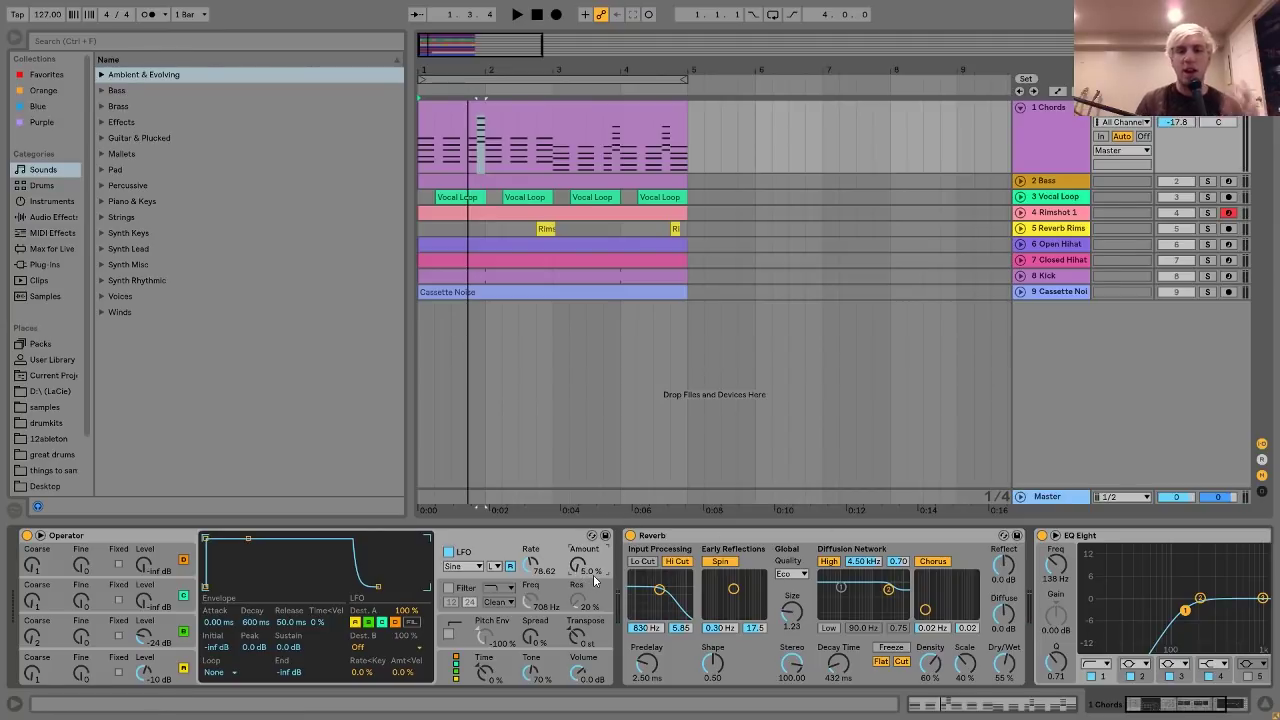
key("space")
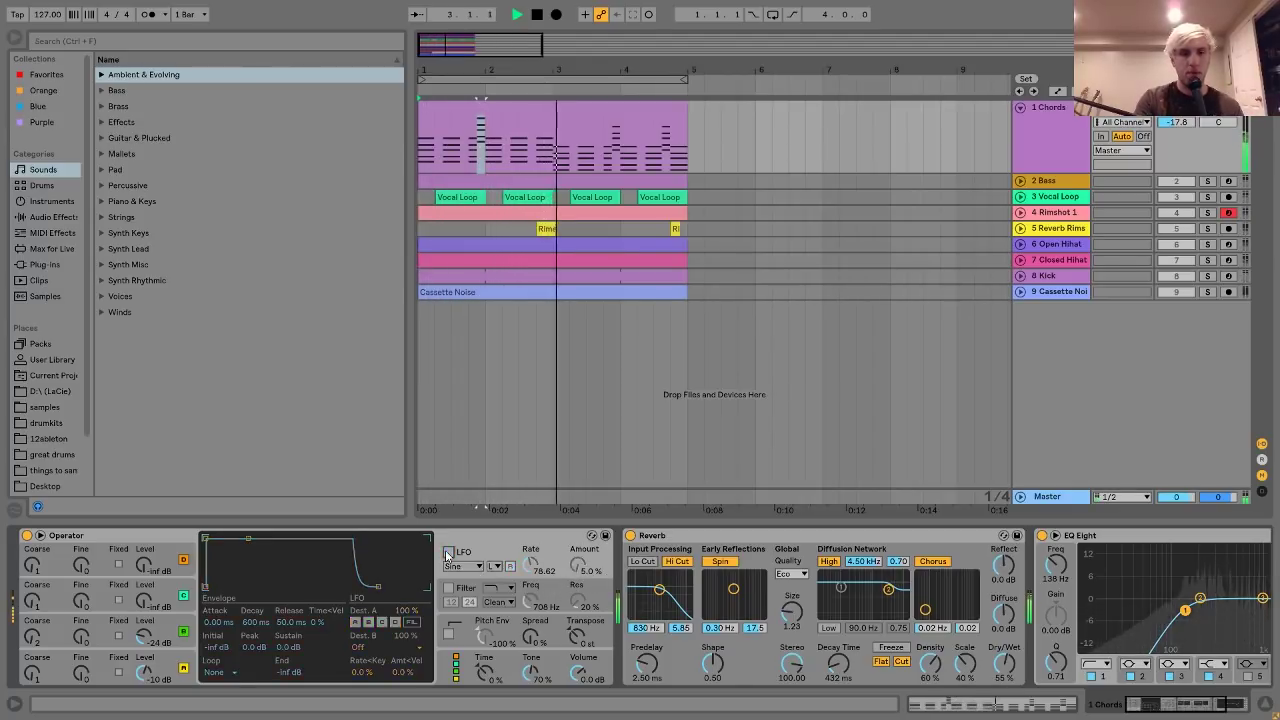
key("space")
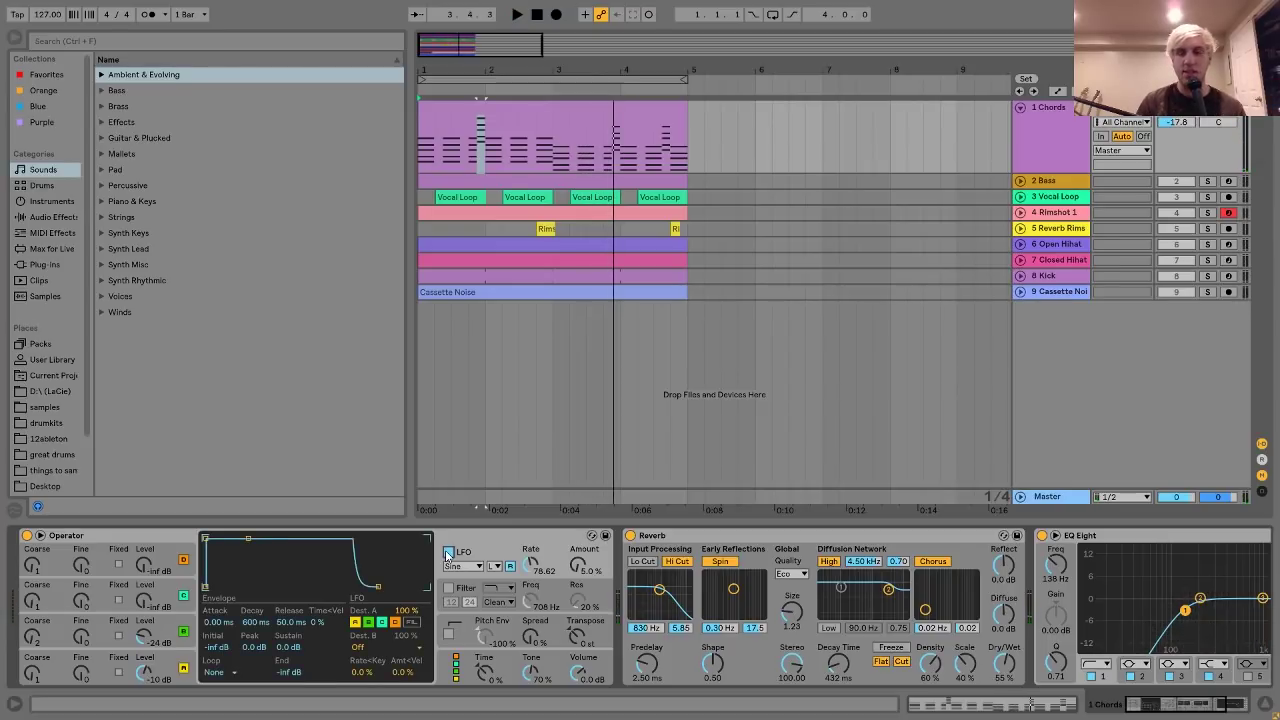
left_click(449, 553)
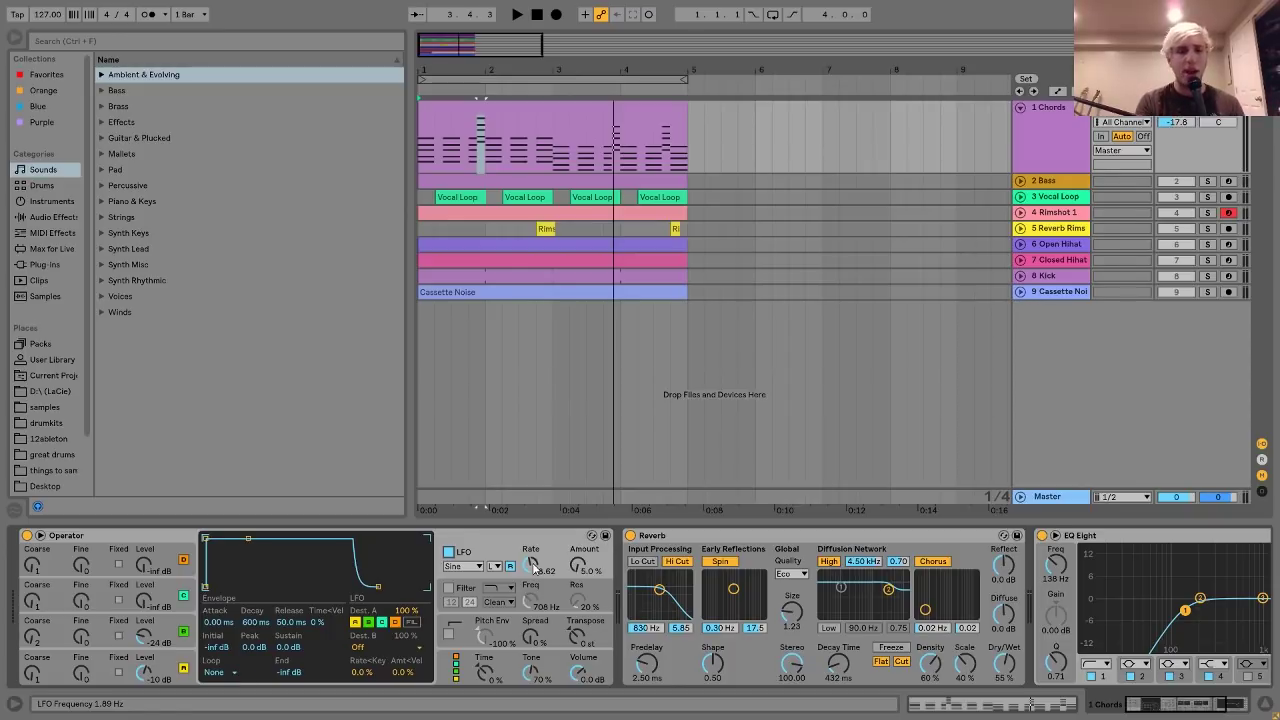
scroll(545, 575, "right", 5)
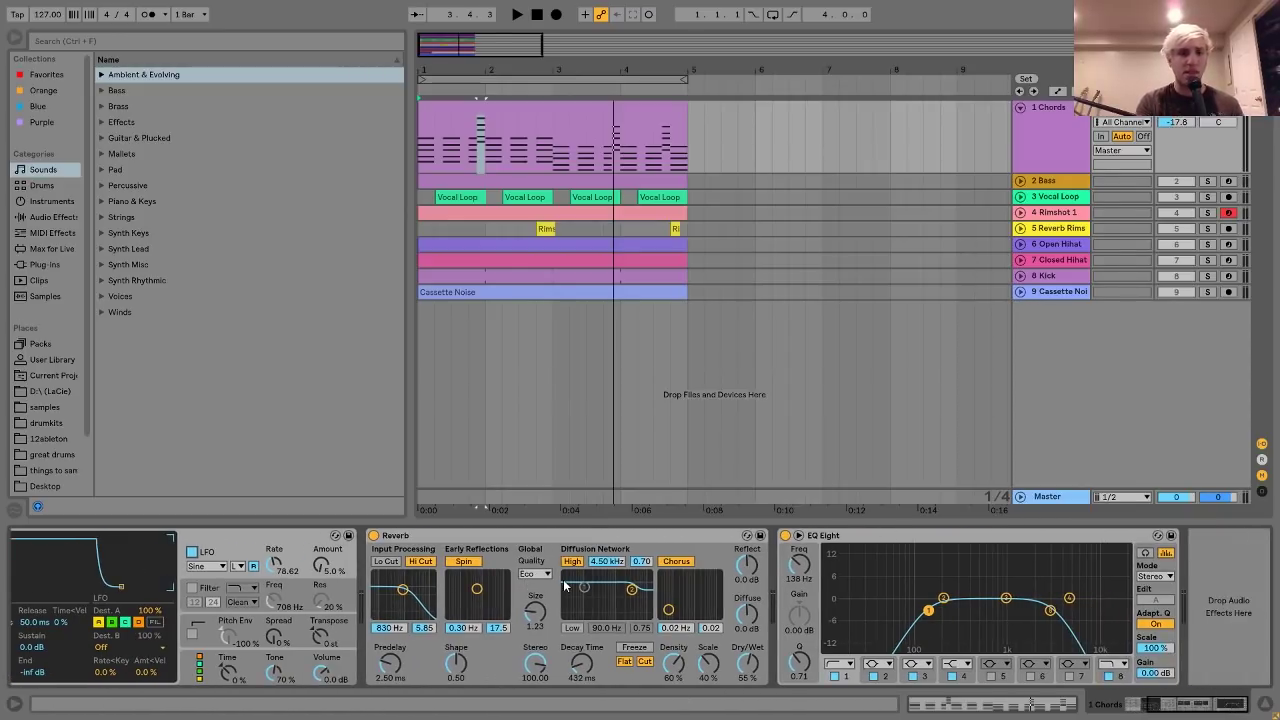
key("space")
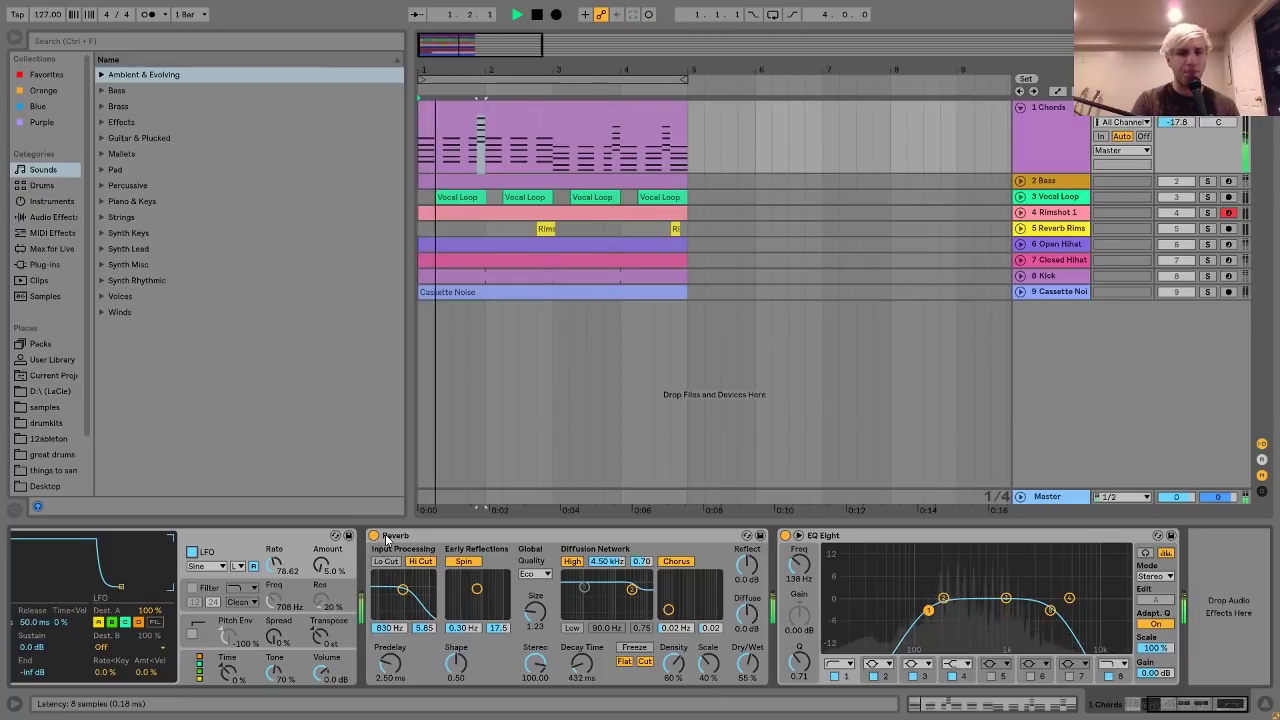
key("space")
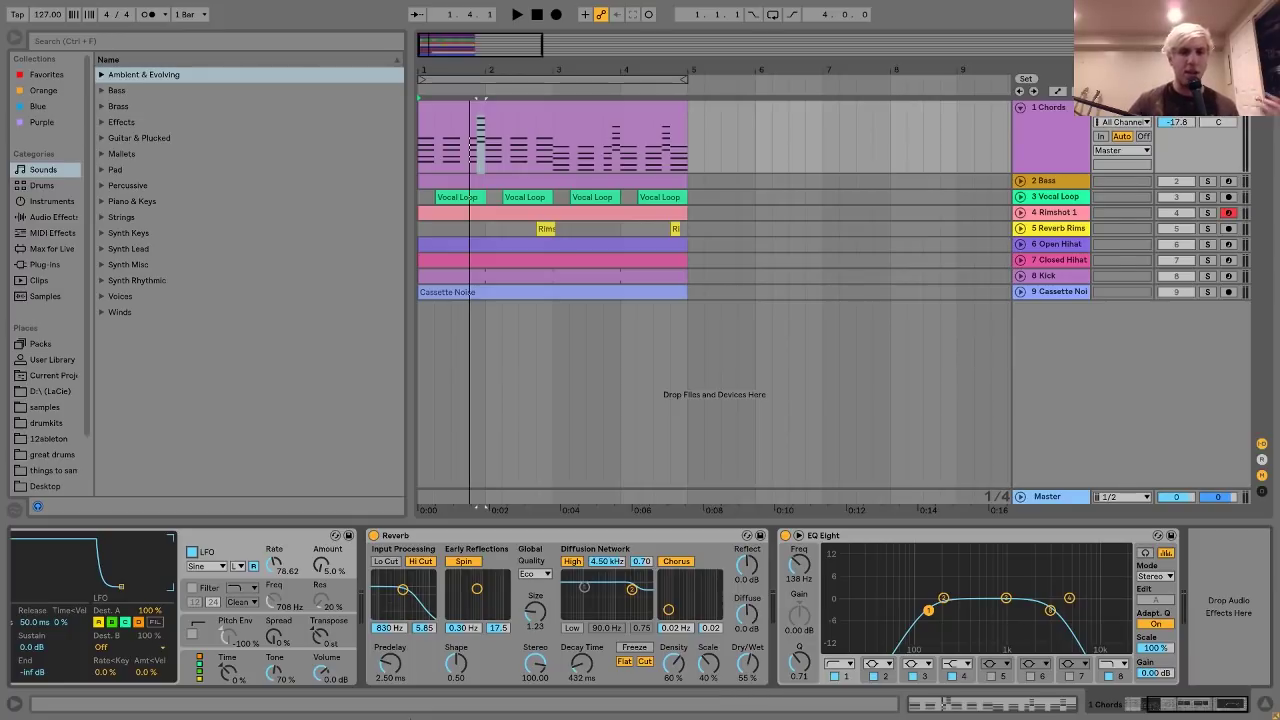
left_click(374, 536)
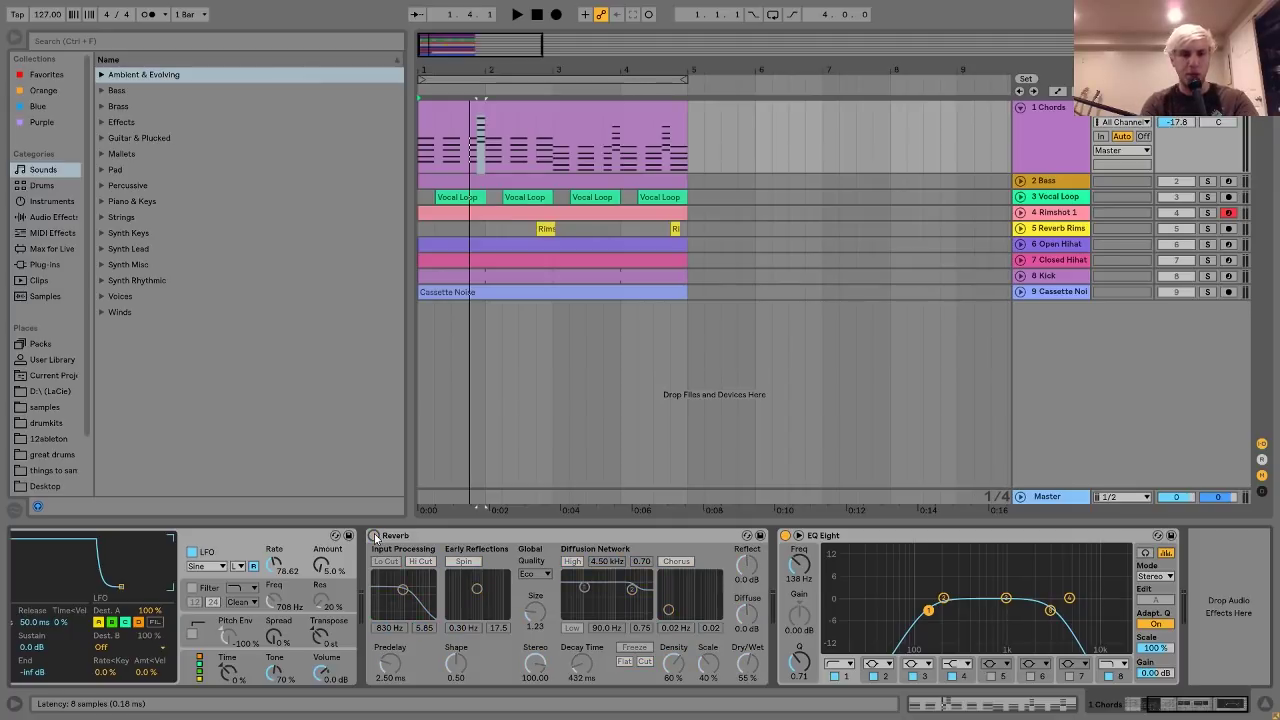
key("space")
left_click(374, 536)
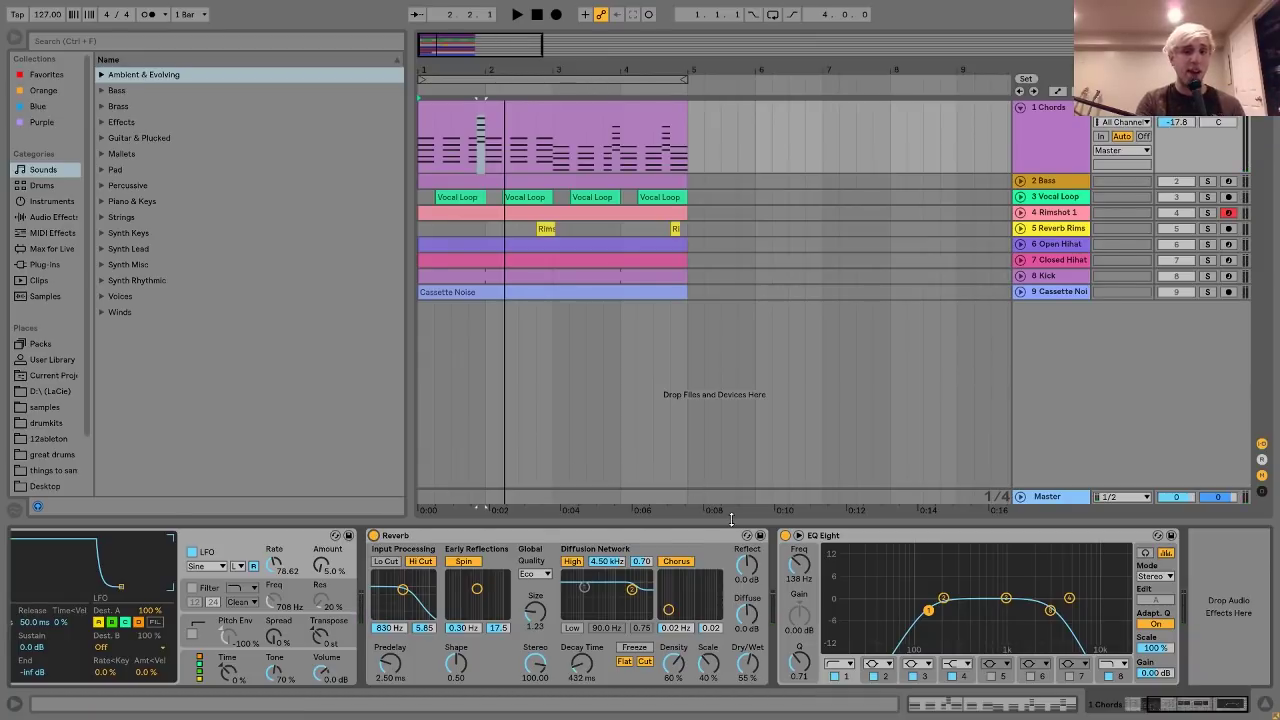
key("space")
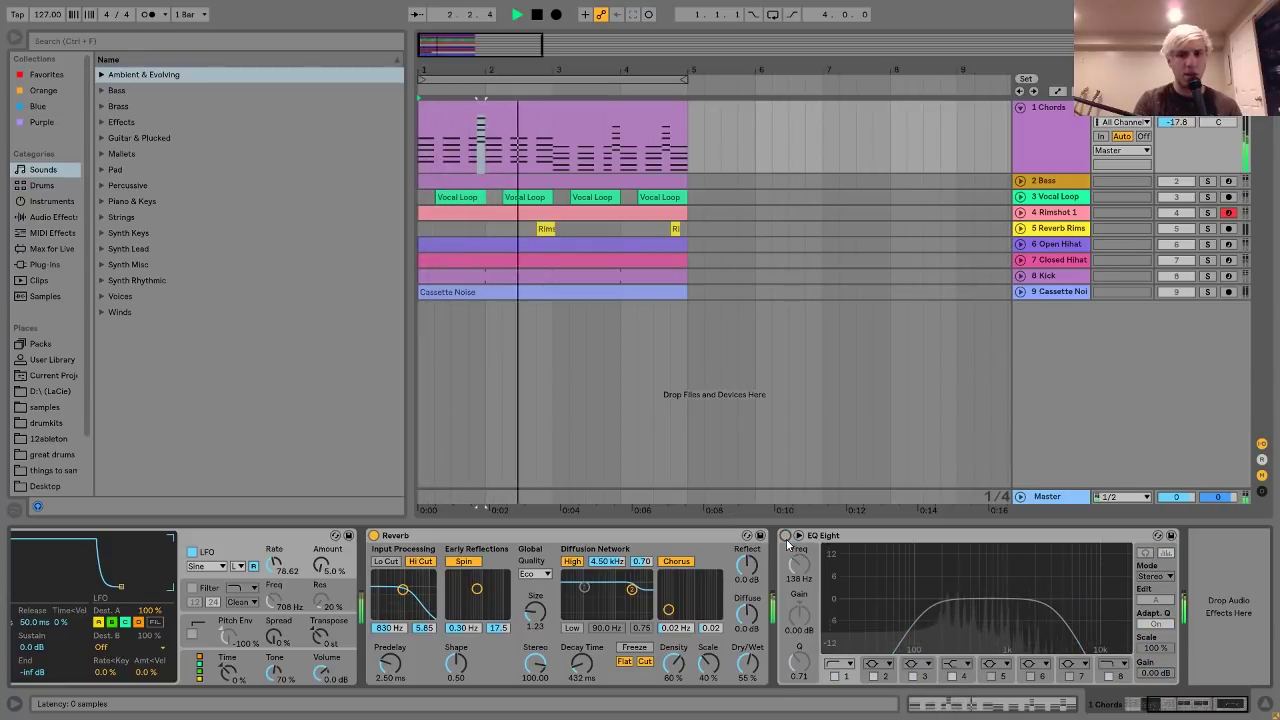
key("space")
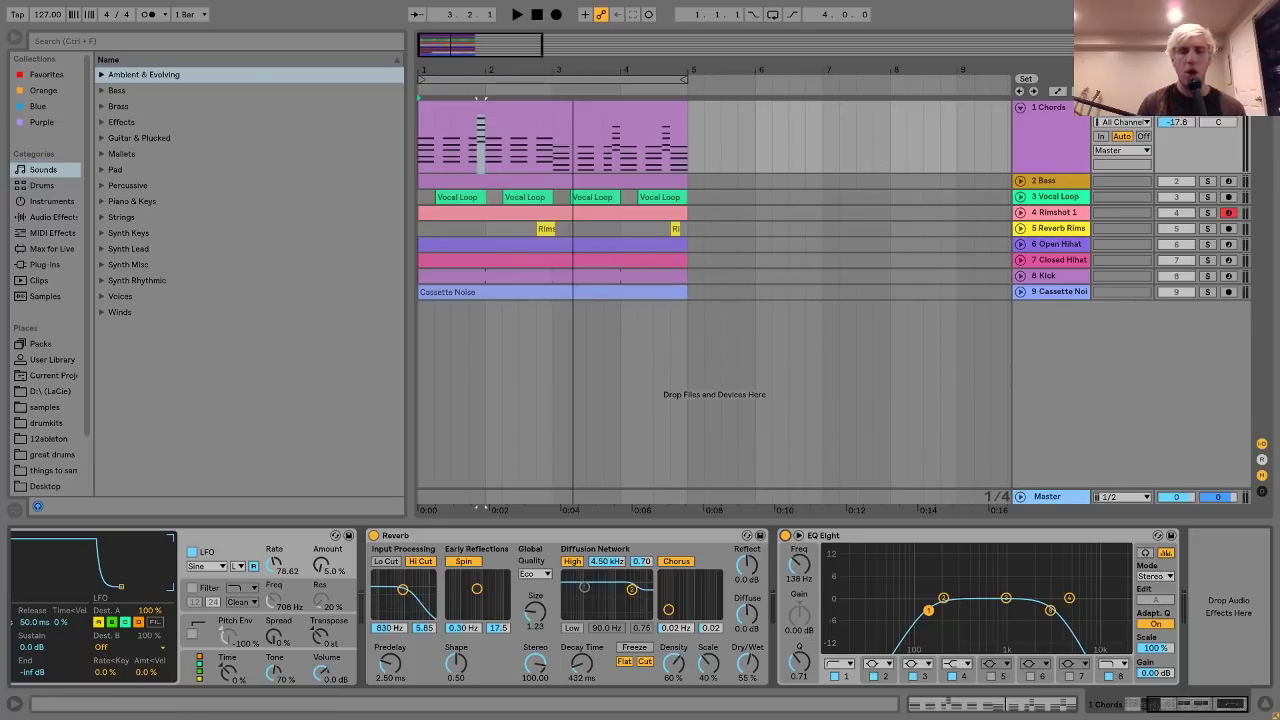
- Select and solo the 2 Bass track and play it alone
left_click(1045, 181)
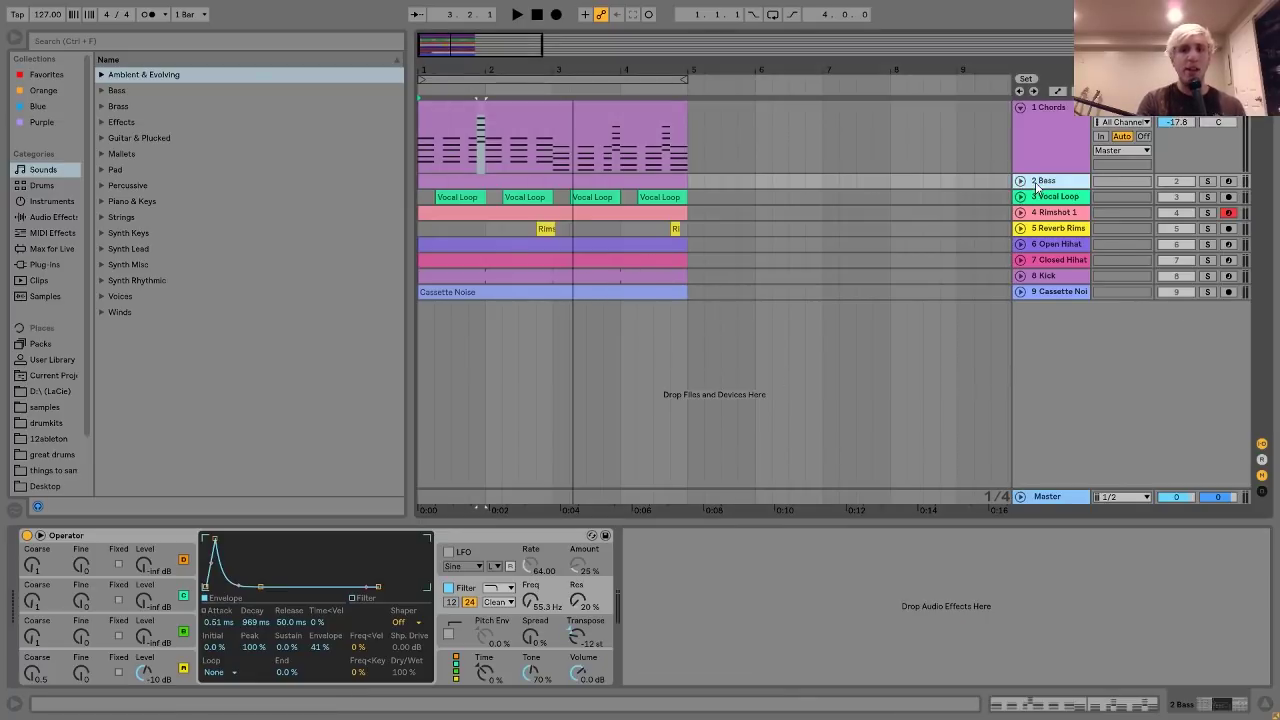
left_click(1206, 181)
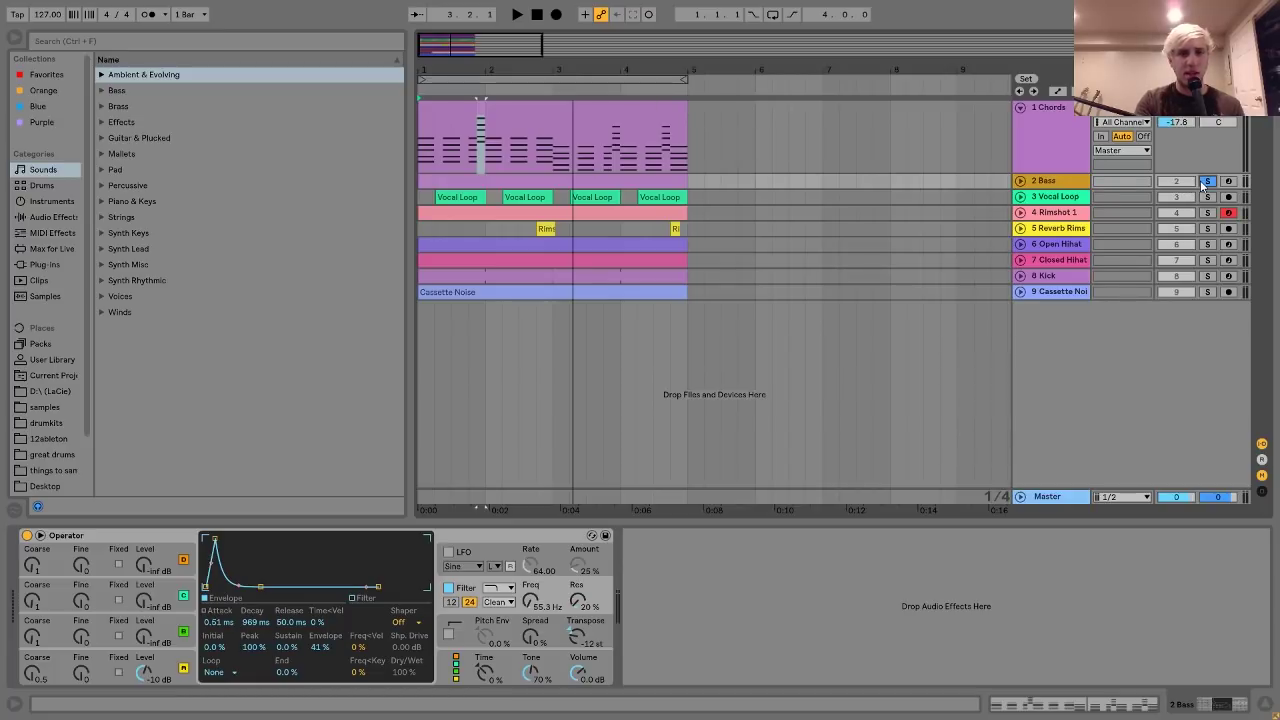
key("space")
- Unfold the Bass track, inspect its long G2 and lower held notes, then return to the arrangement
left_click(1020, 181)
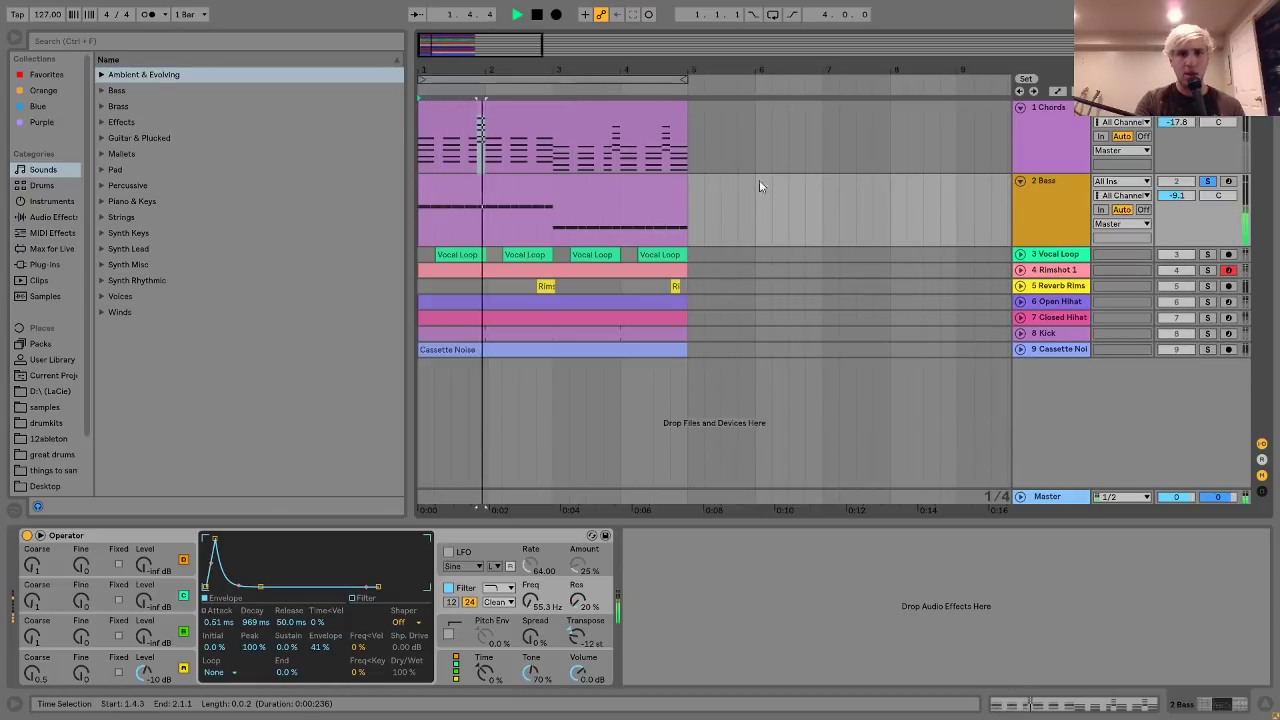
left_click(625, 181)
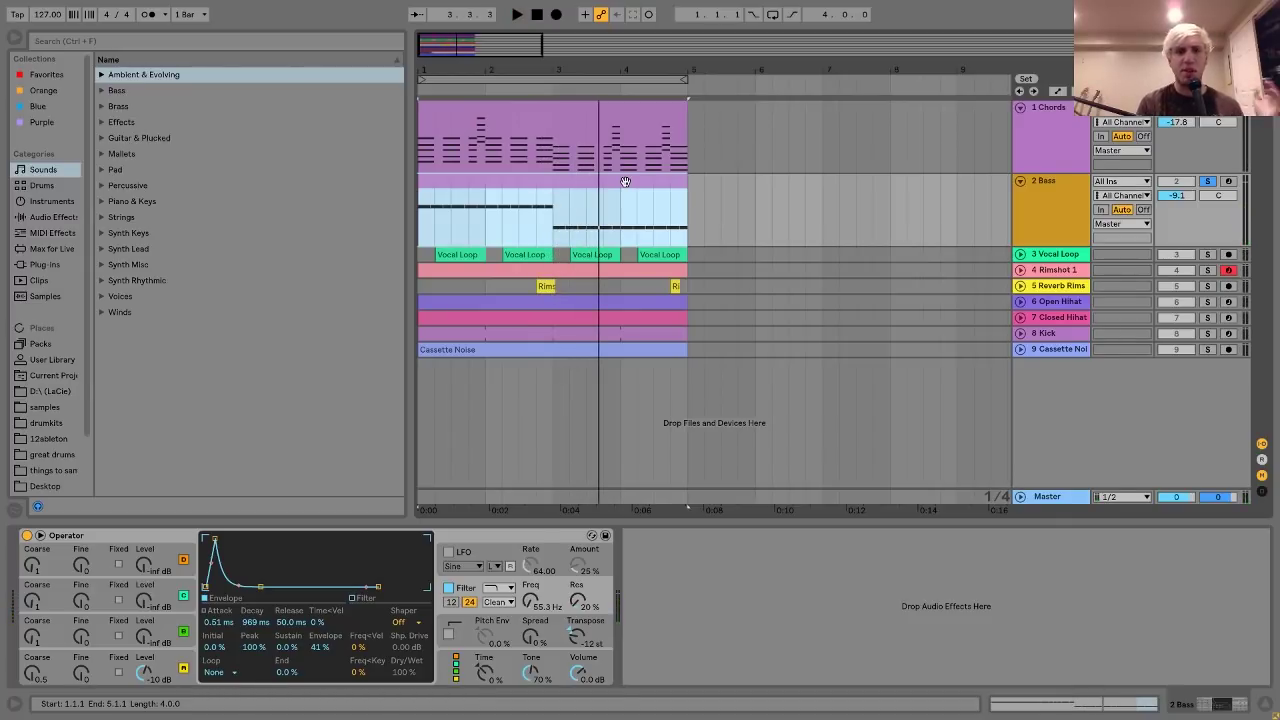
double_click(625, 181)
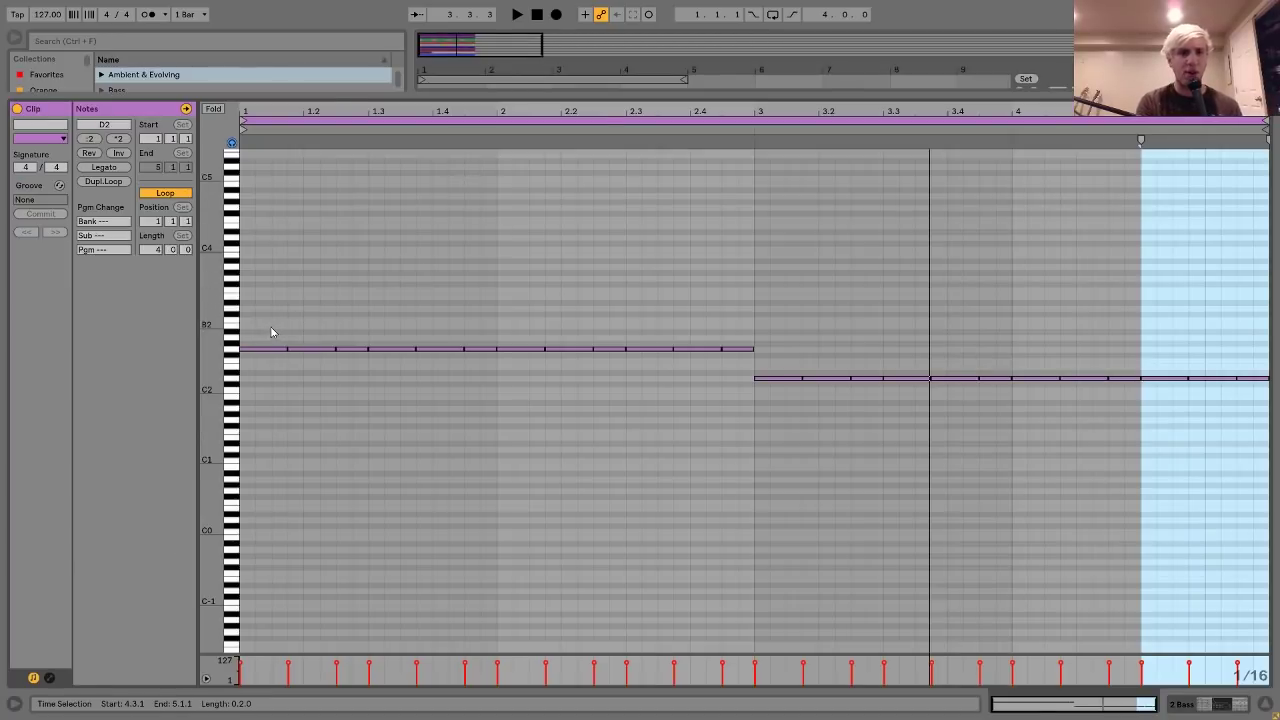
left_click_drag(270, 330, 752, 365)
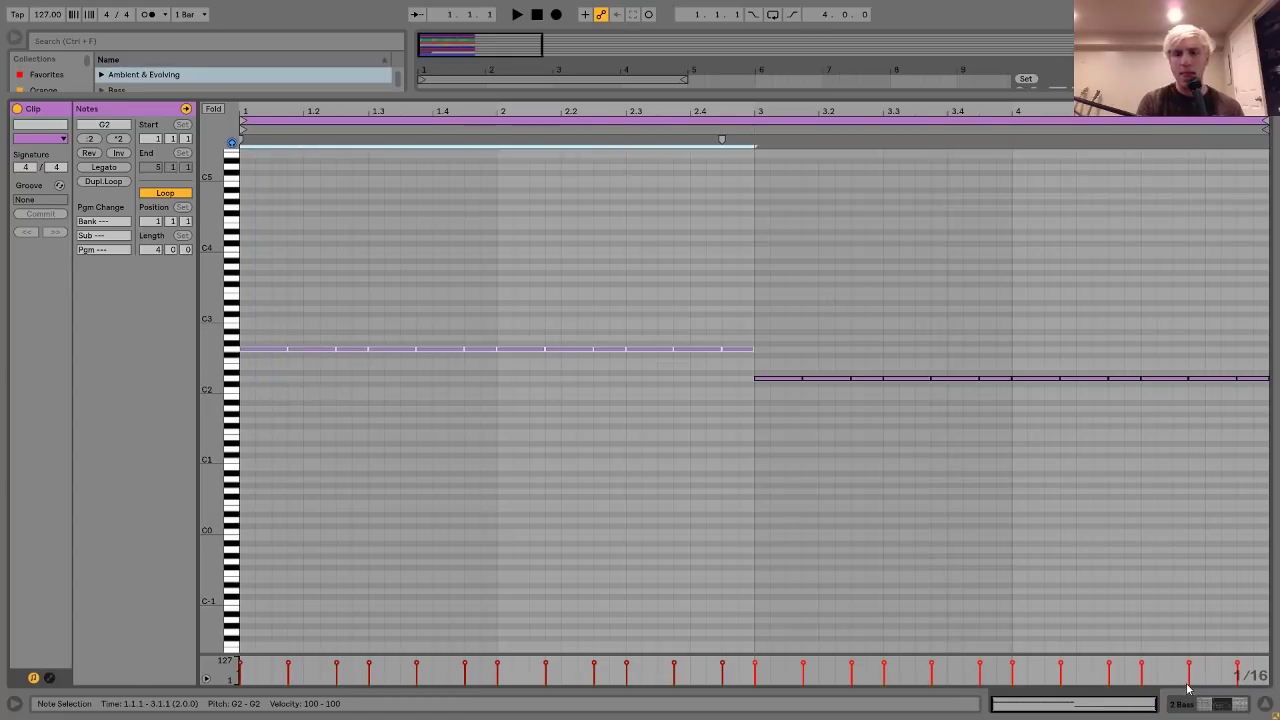
key("shift+Tab")
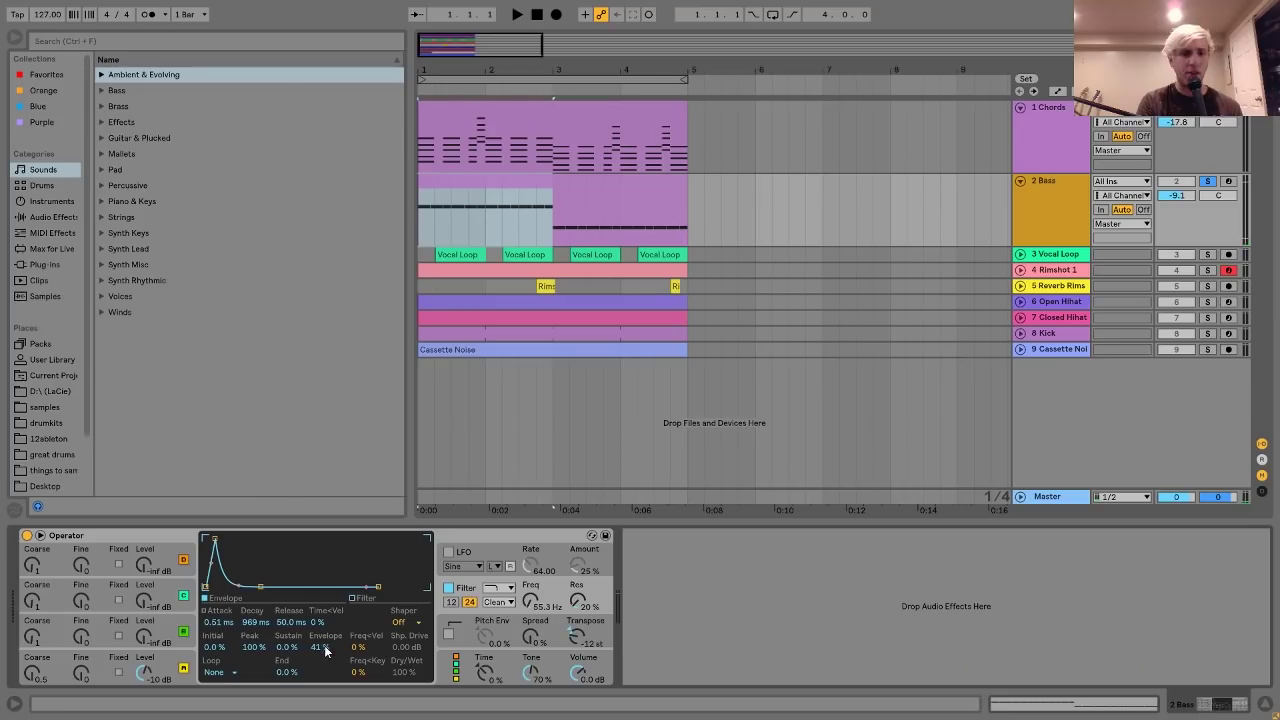
left_click(182, 662)
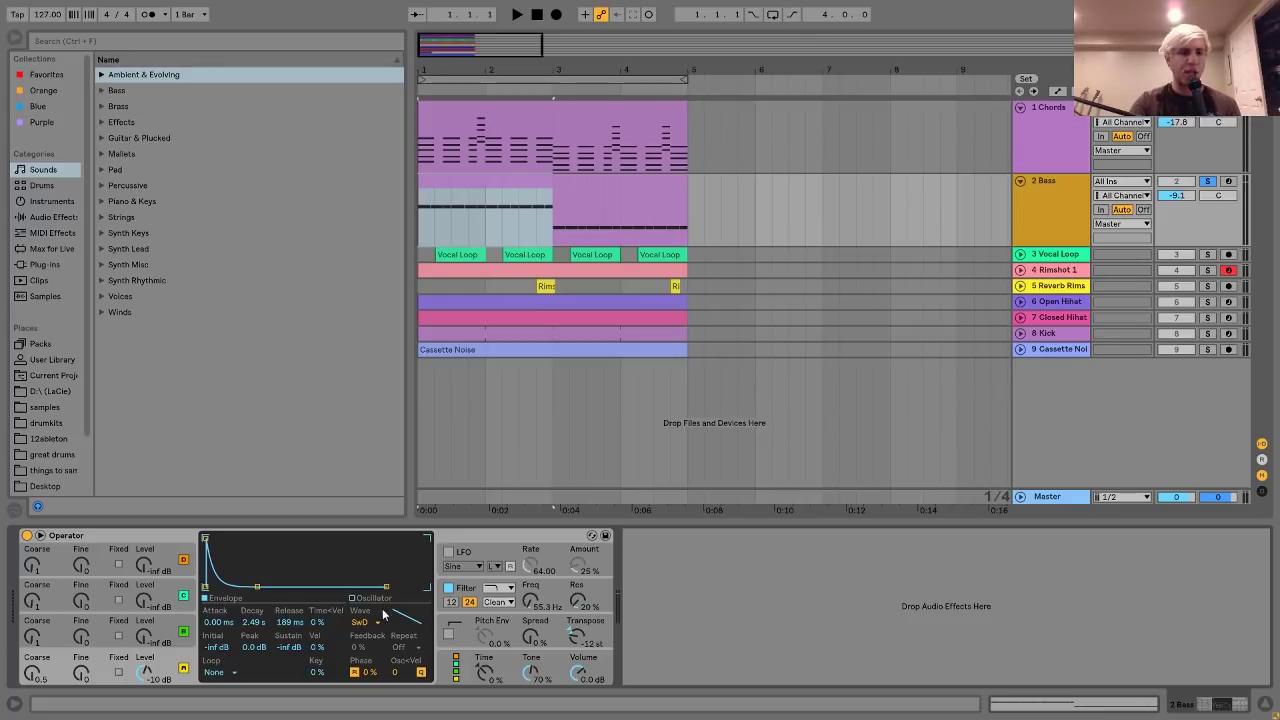
left_click(466, 590)
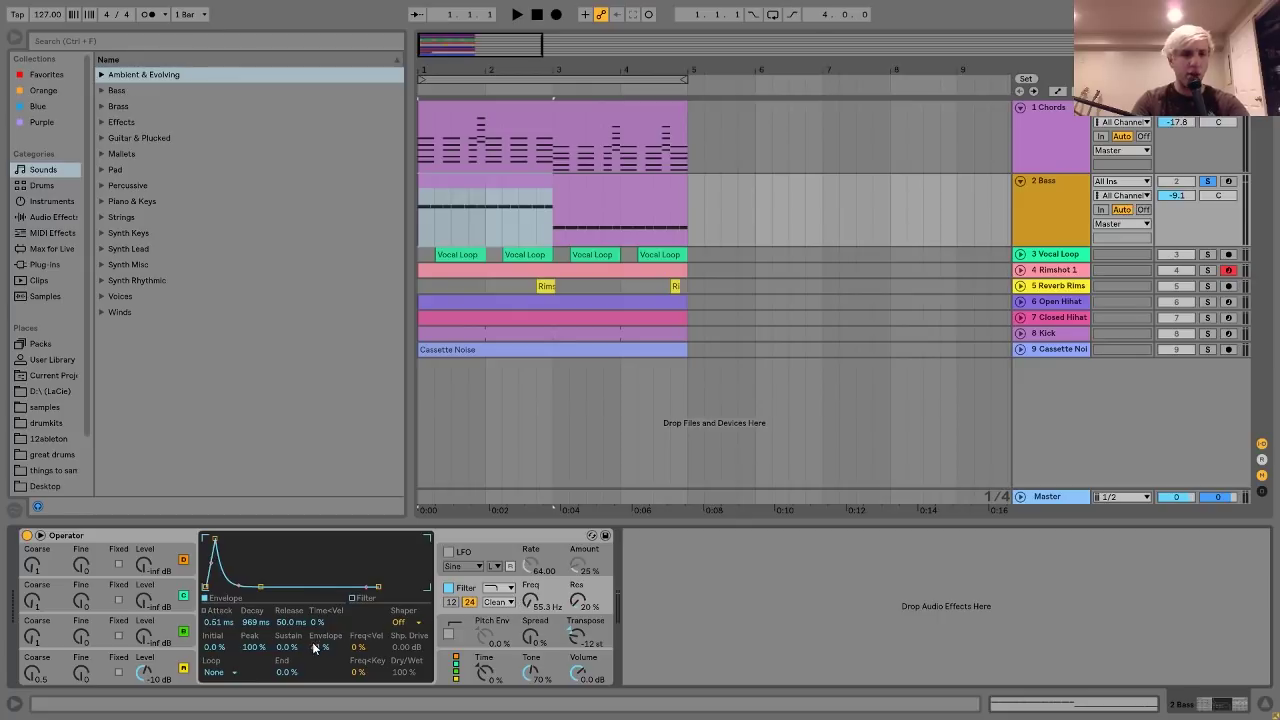
left_click_drag(312, 642, 324, 655)
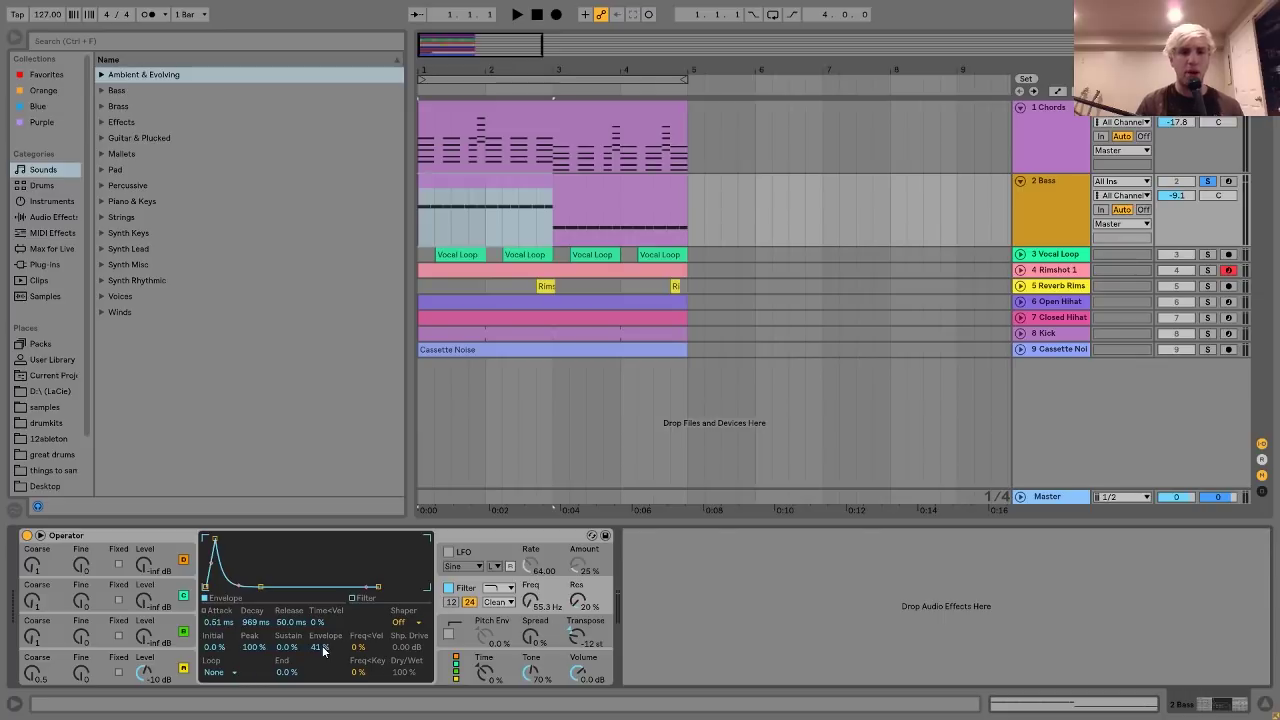
key("space")
mouse_move(322, 649)
left_mouse_down()
mouse_move(322, 629)
mouse_move(320, 651)
left_mouse_up()
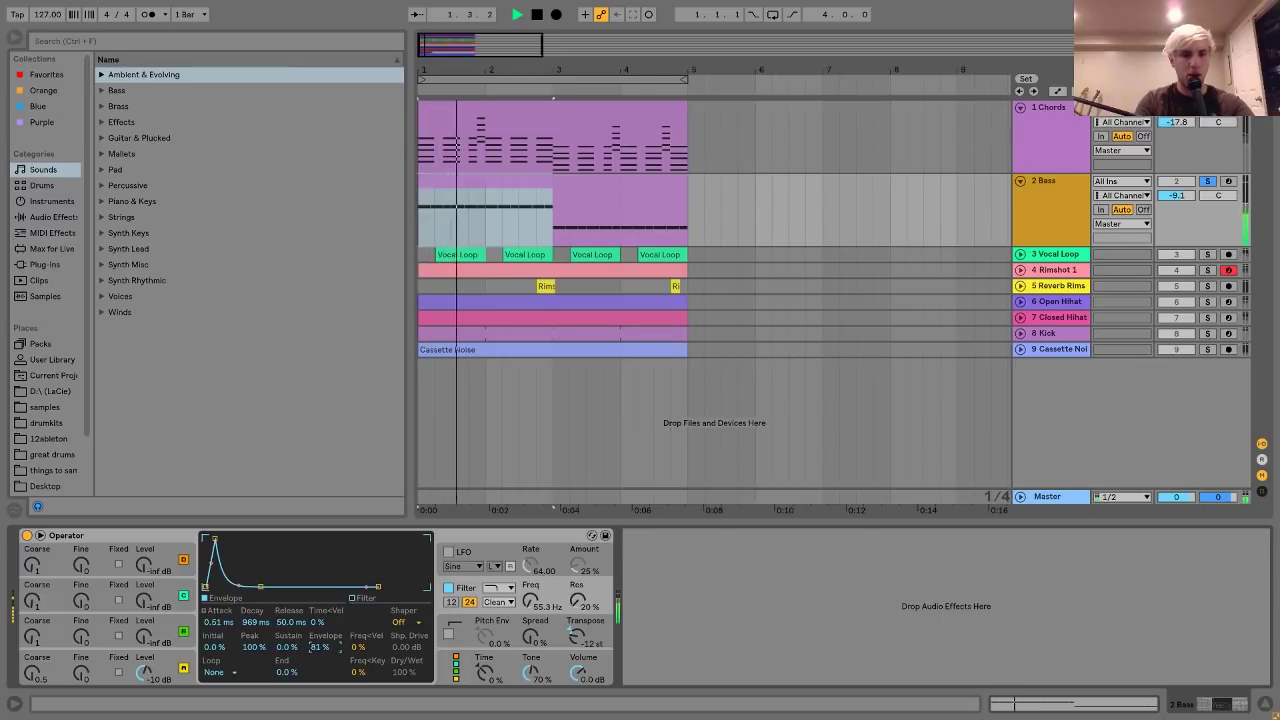
key("space")
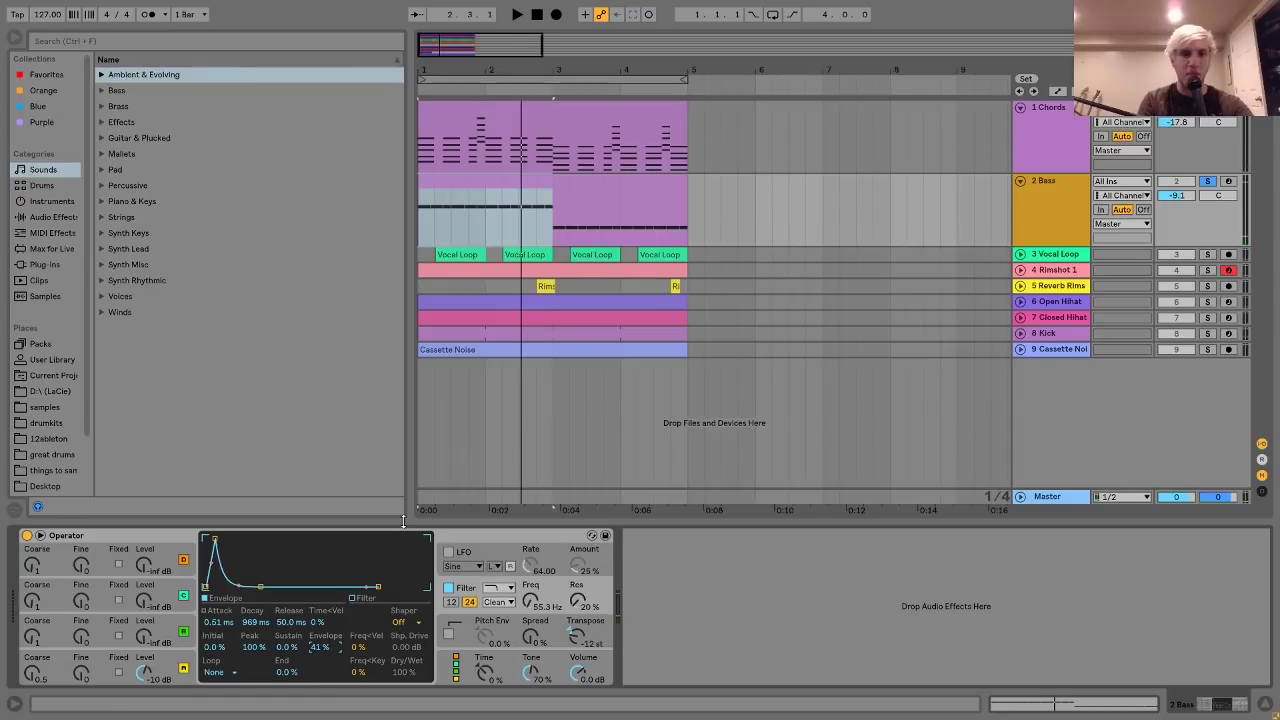
key("space")
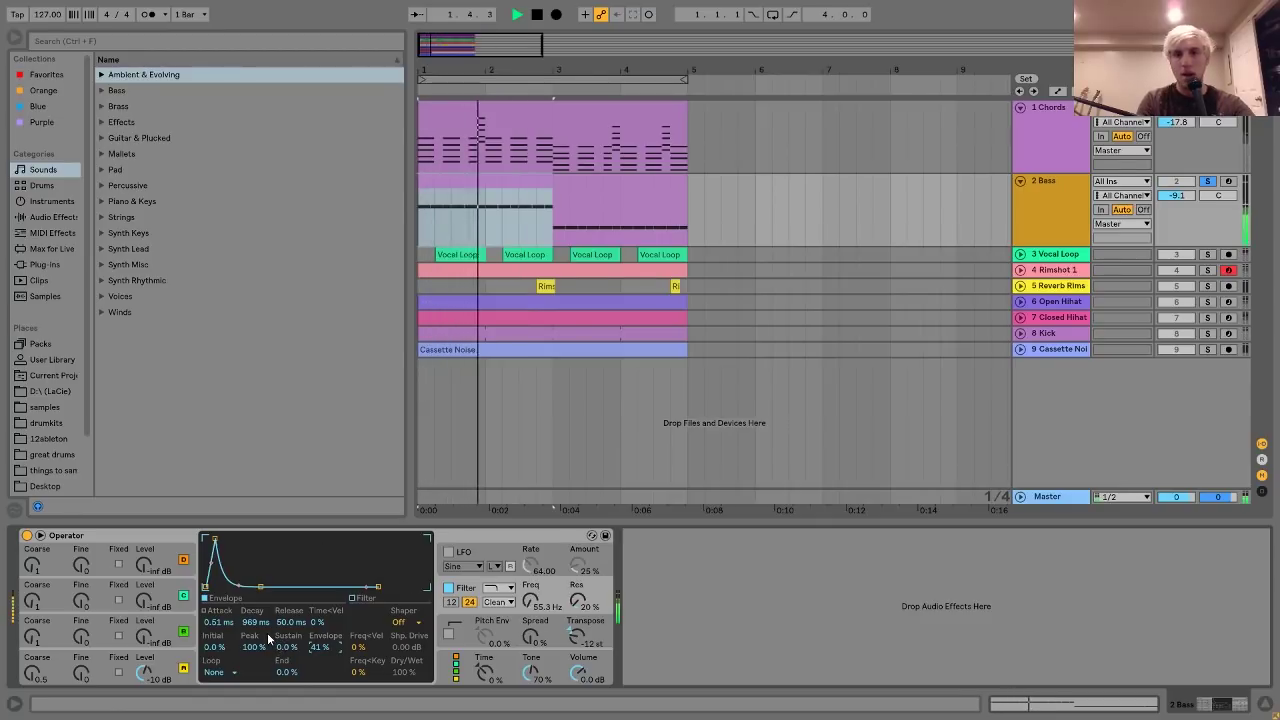
key("space")
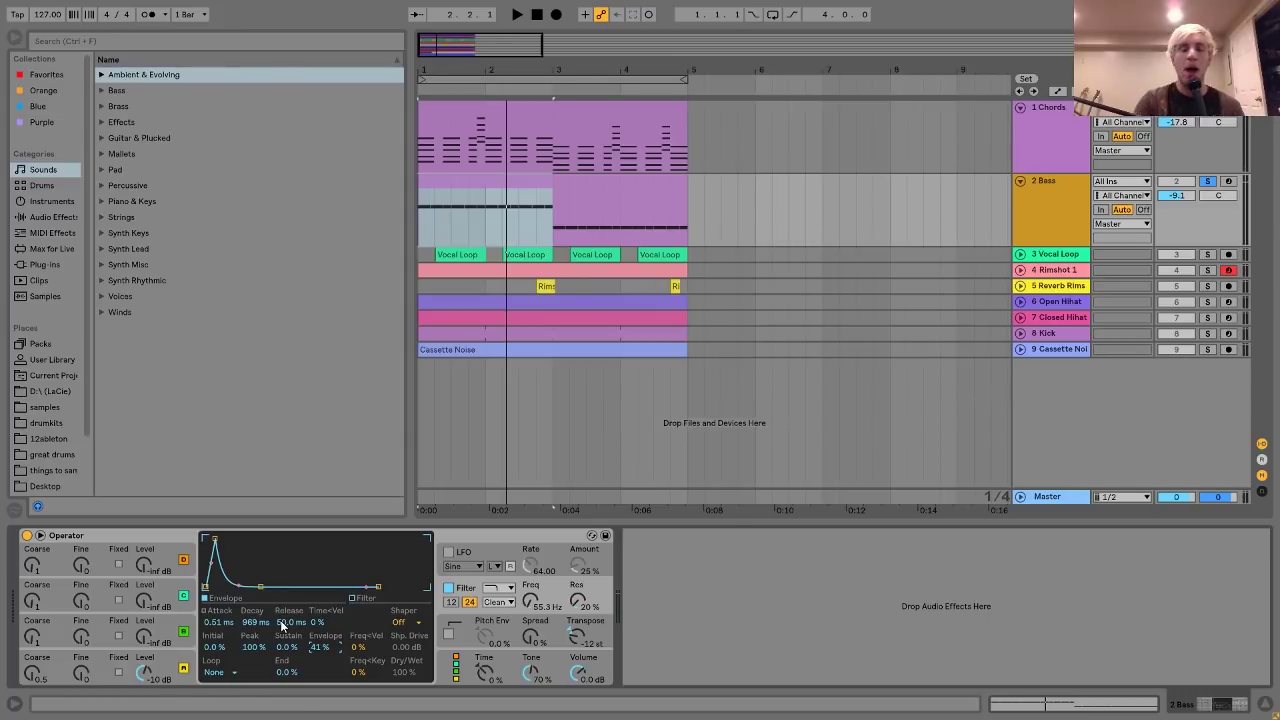
- Select the 3 Vocal Loop track to show its EQ, Ping Pong Delay and Reverb, and solo it
left_click(1055, 256)
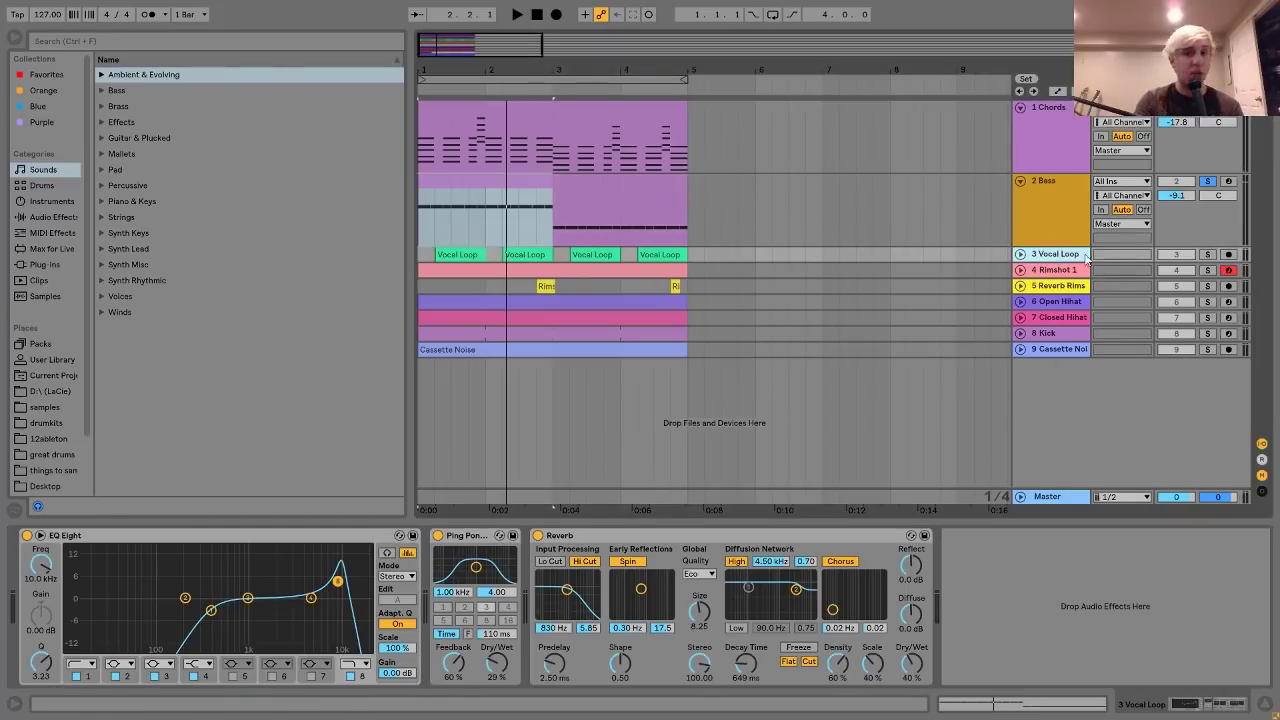
left_click(1207, 255)
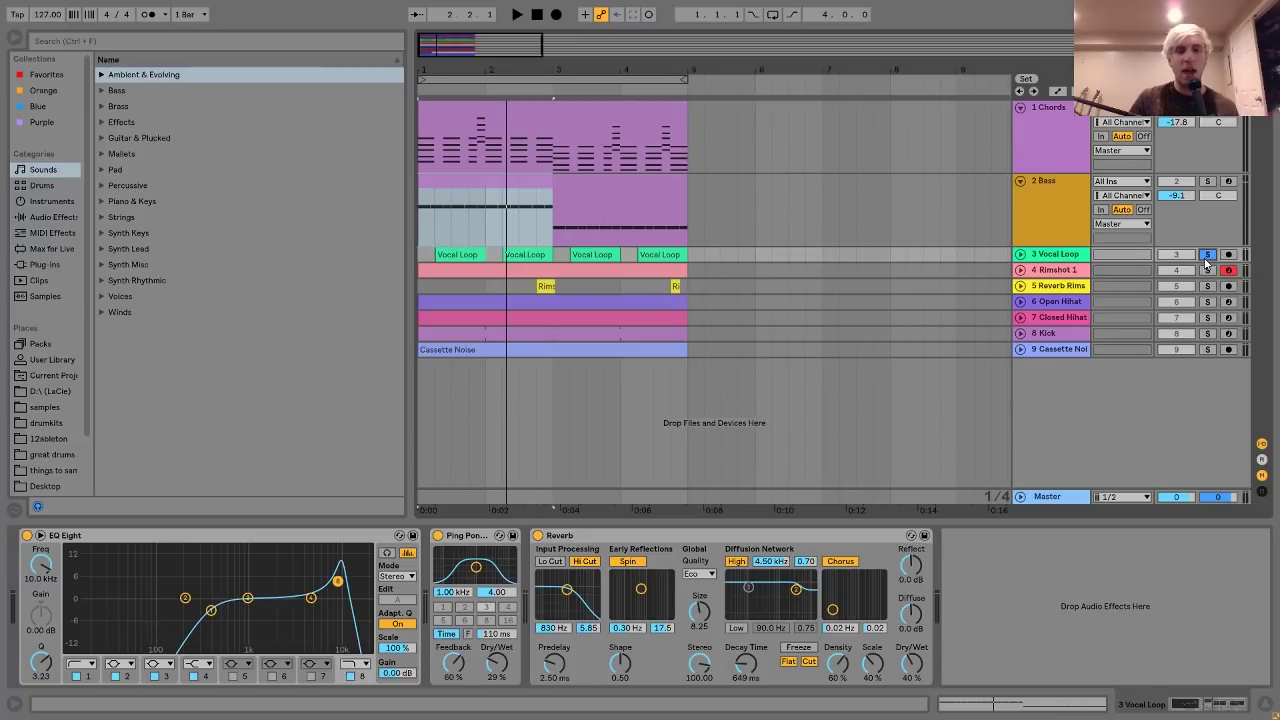
- Unfold the Vocal Loop lane, play it from the song start, and bypass its Reverb
left_click(1020, 254)
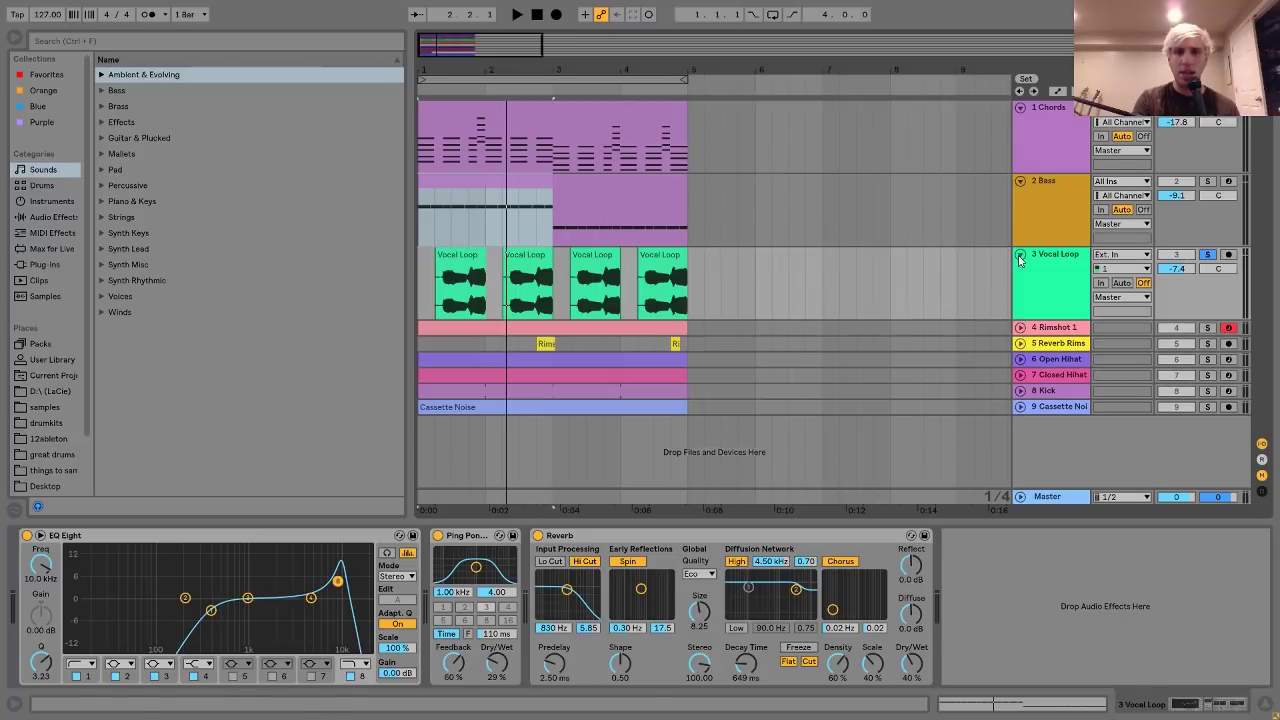
left_click(422, 278)
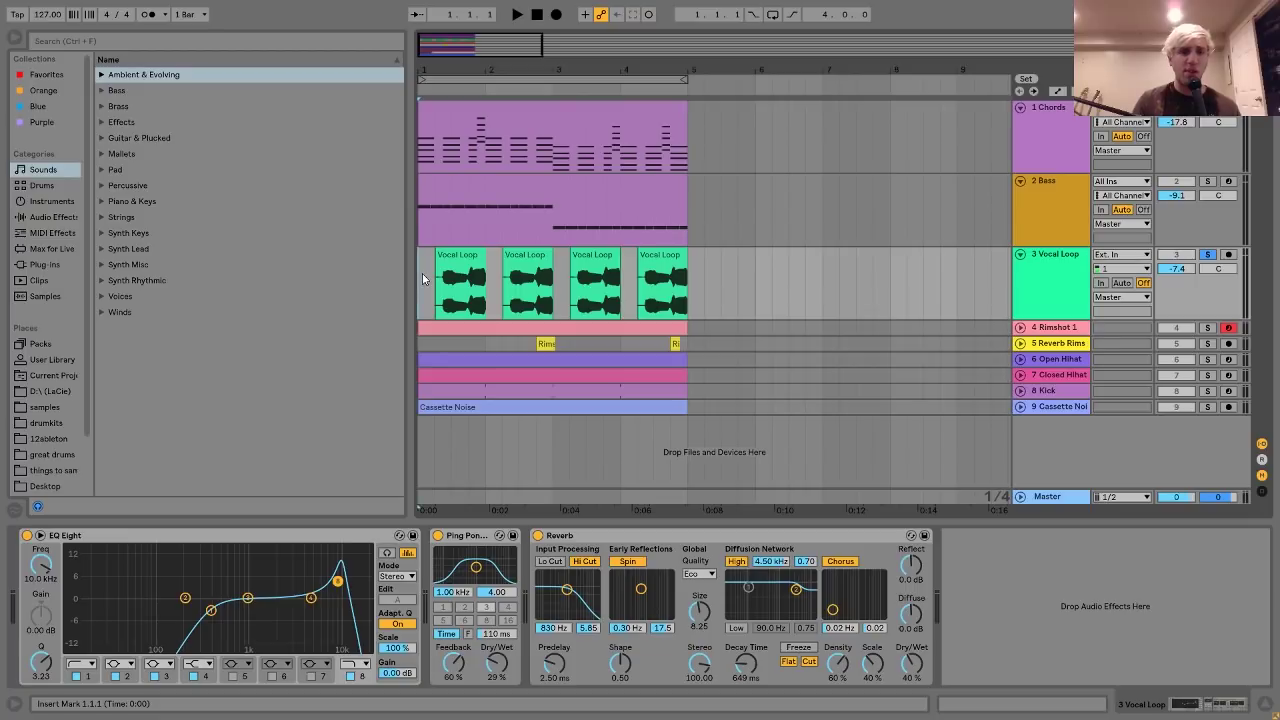
key("space")
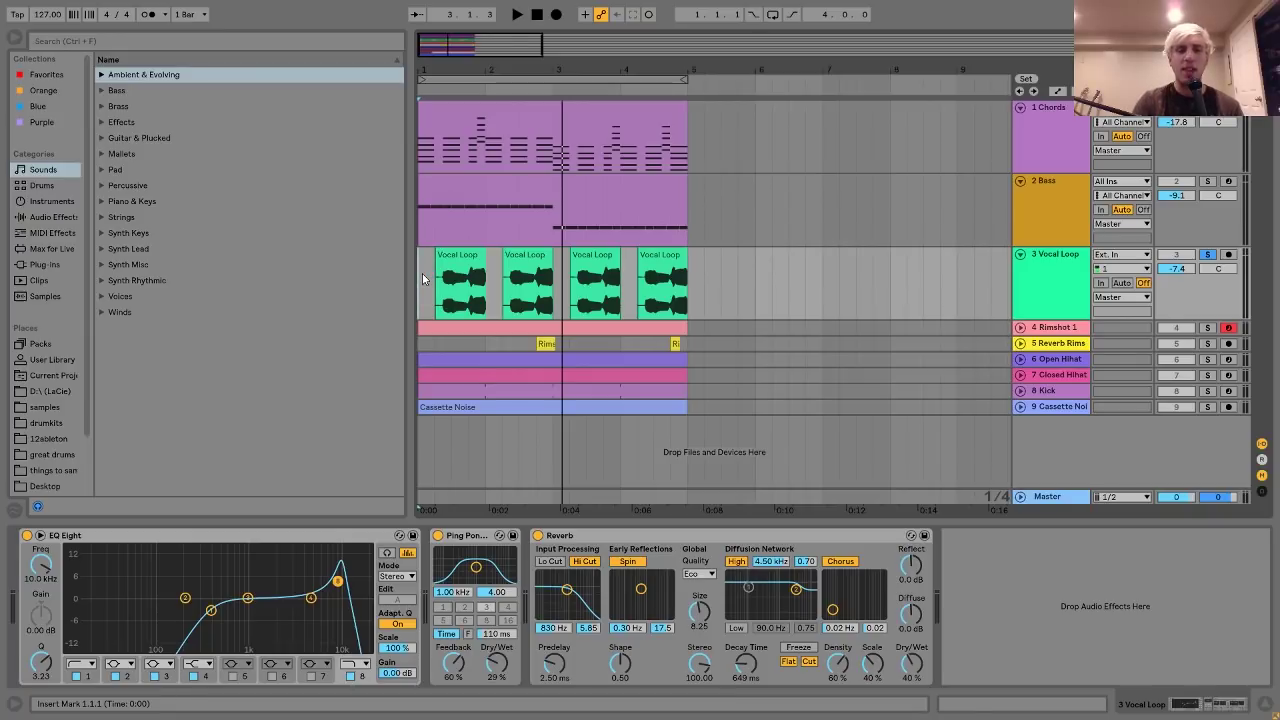
left_click(538, 536)
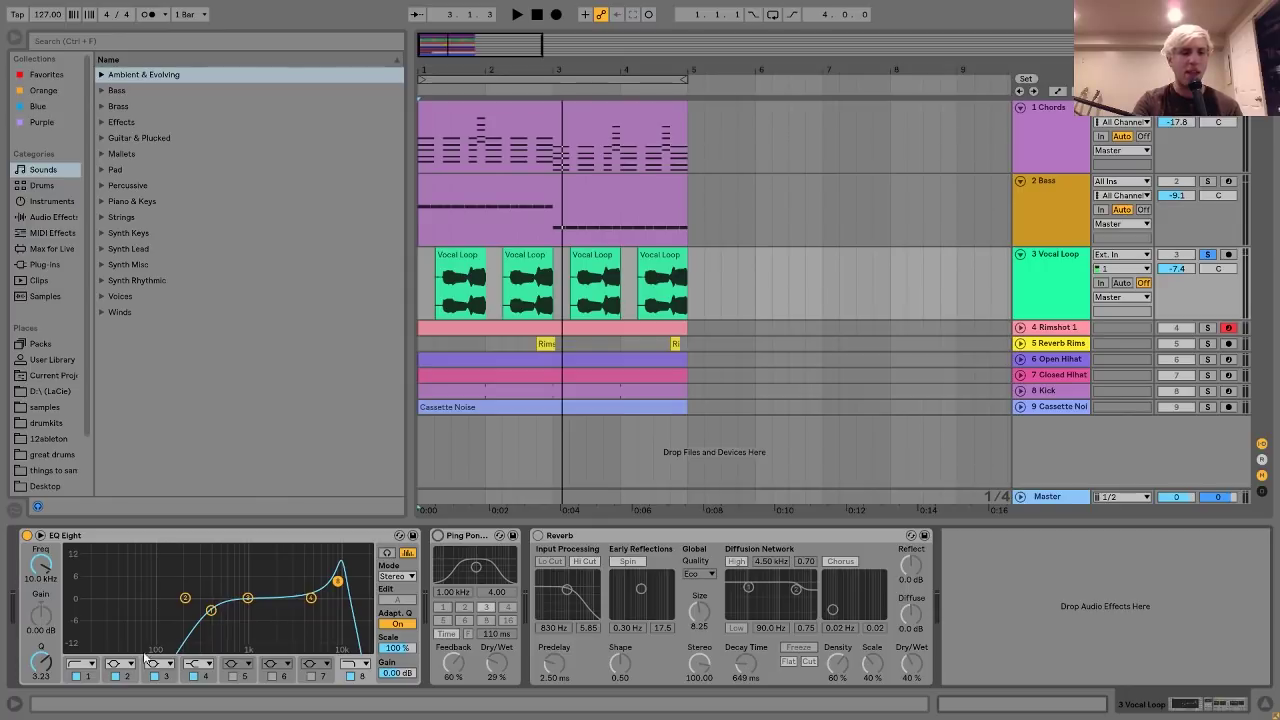
left_click(27, 536)
key("space")
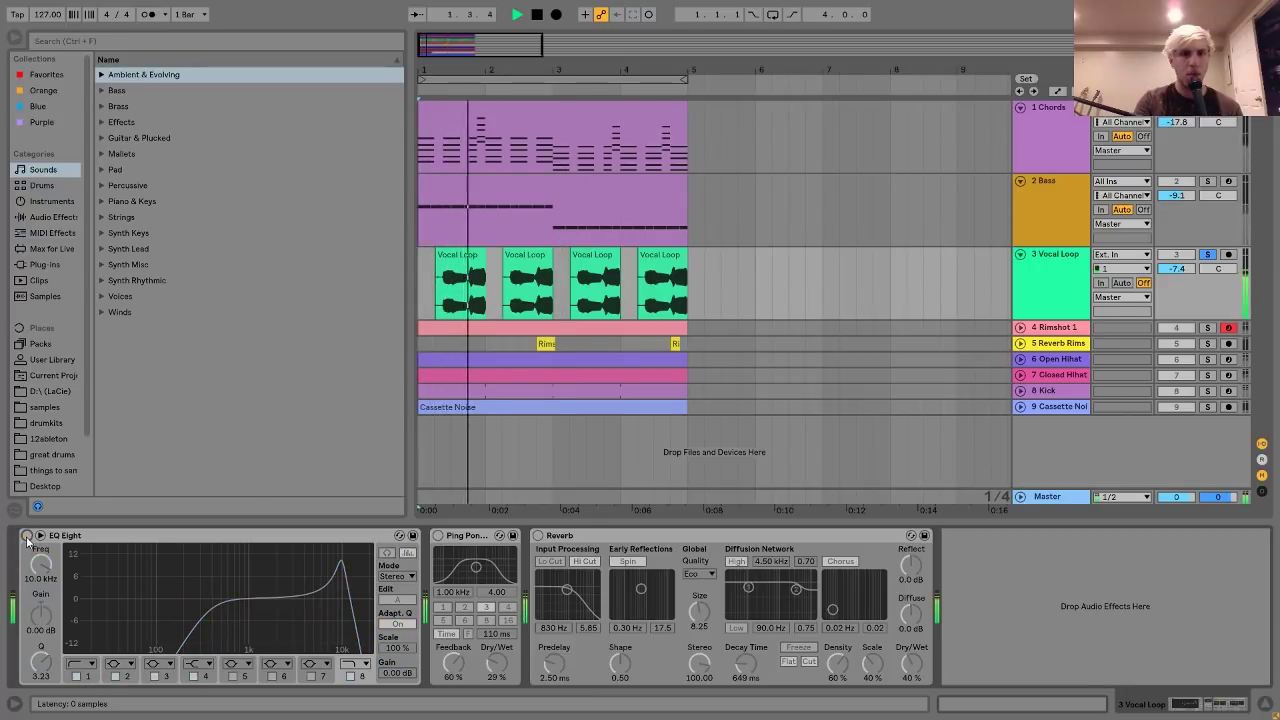
left_click(27, 536)
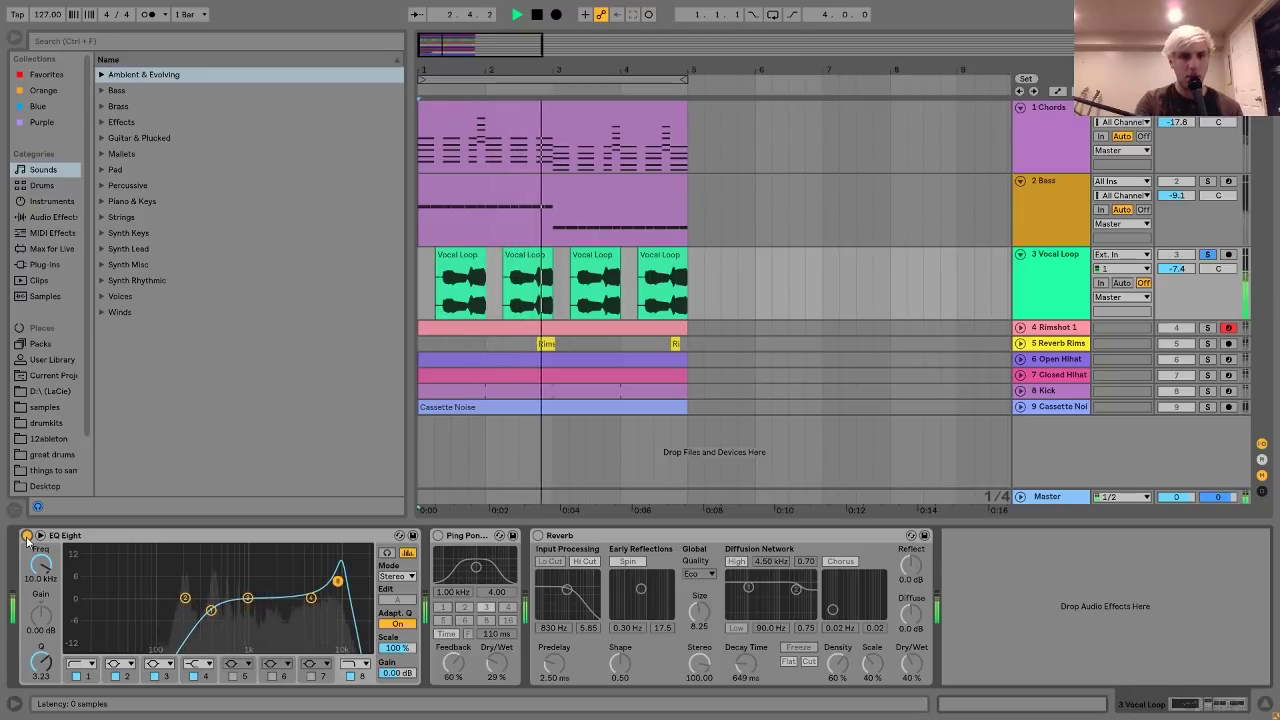
key("space")
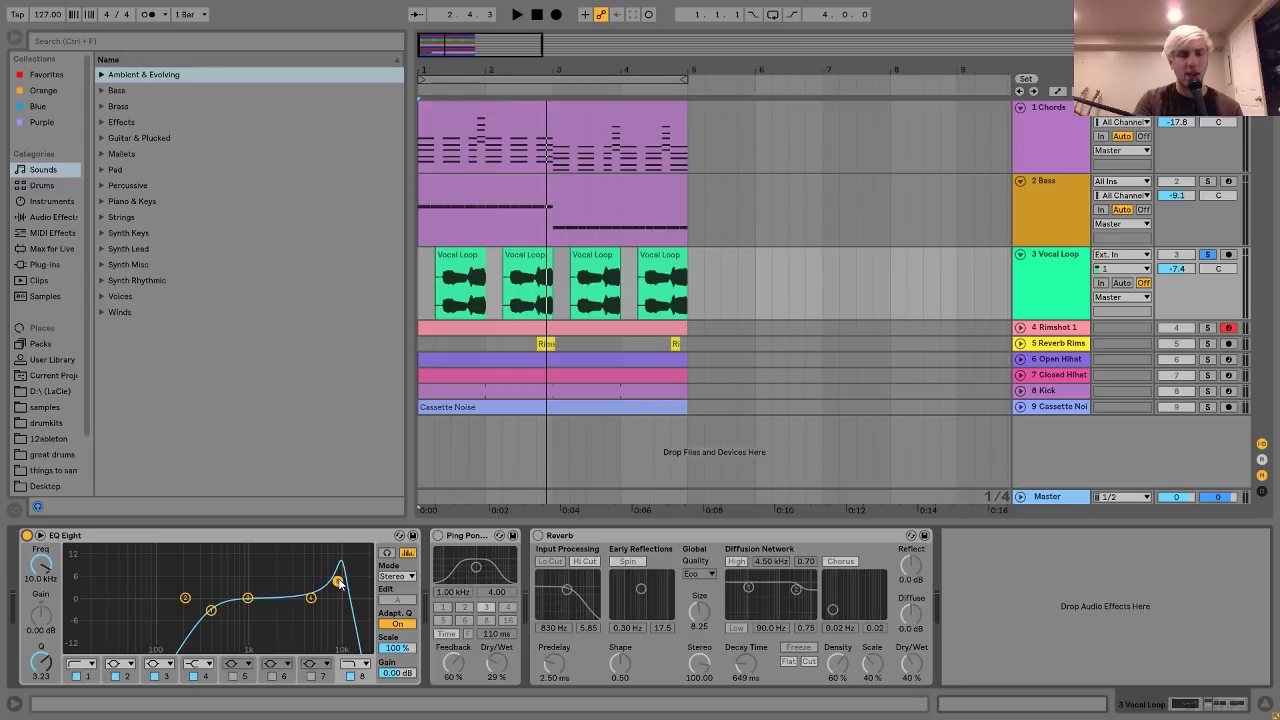
key("space")
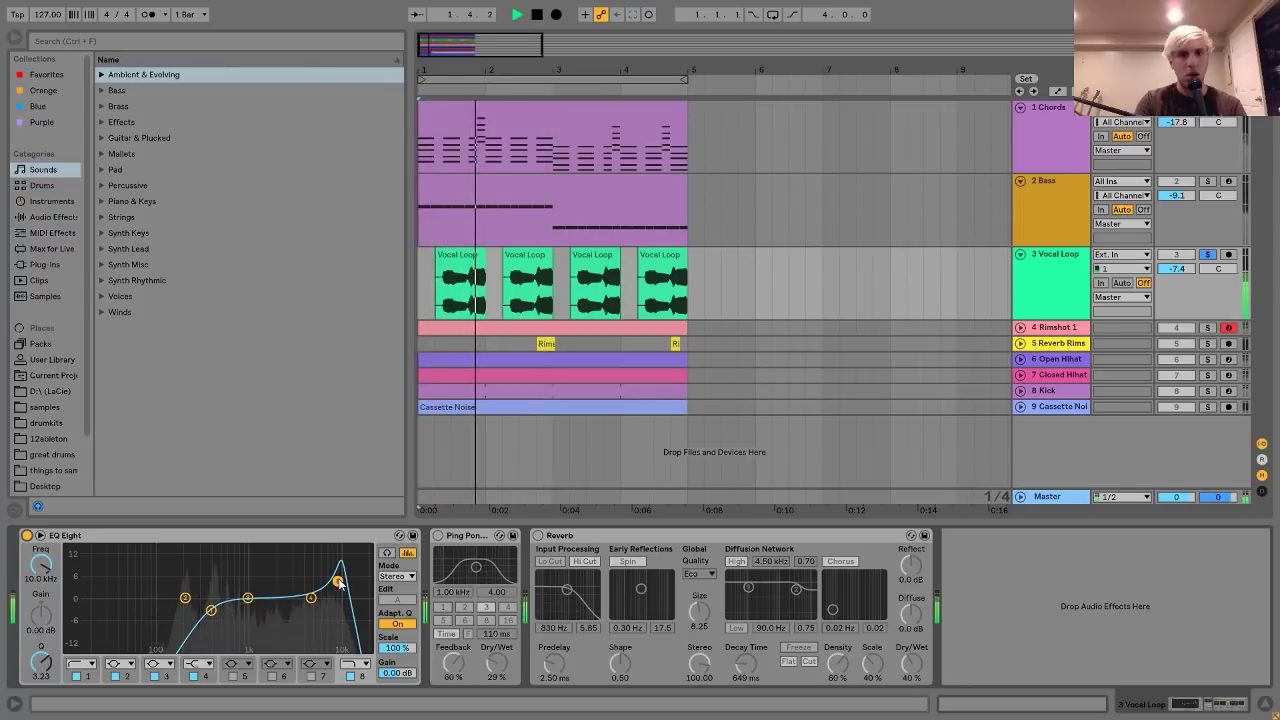
key("space")
left_click(349, 677)
key("space")
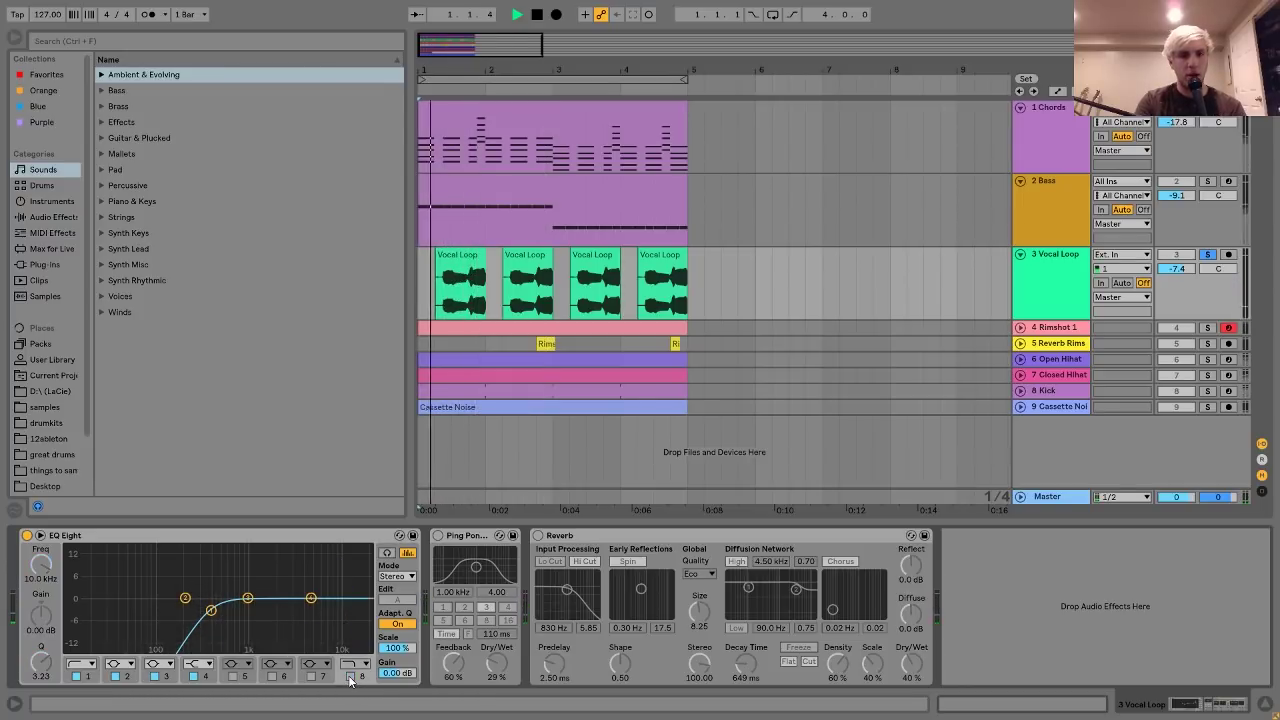
left_click(349, 677)
key("space")
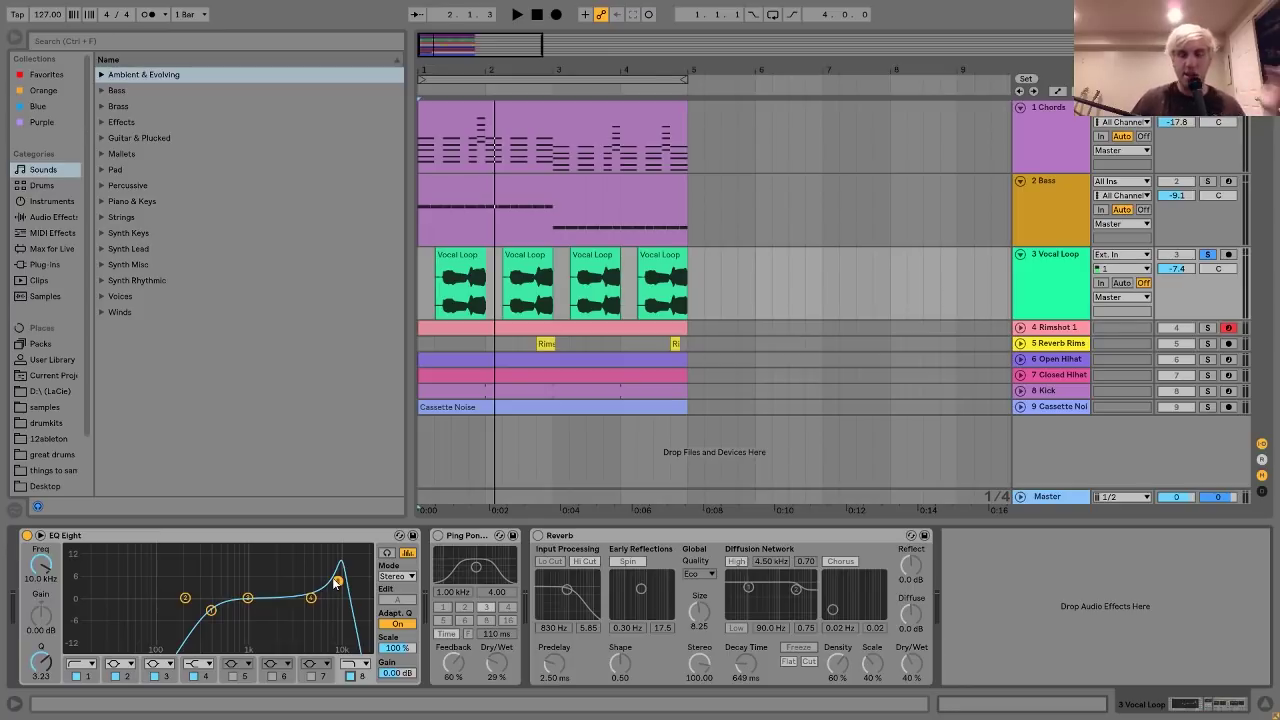
- Enable the Ping Pong Delay at 29% dry/wet while playing, then re-enable the vocal Reverb
left_click(438, 536)
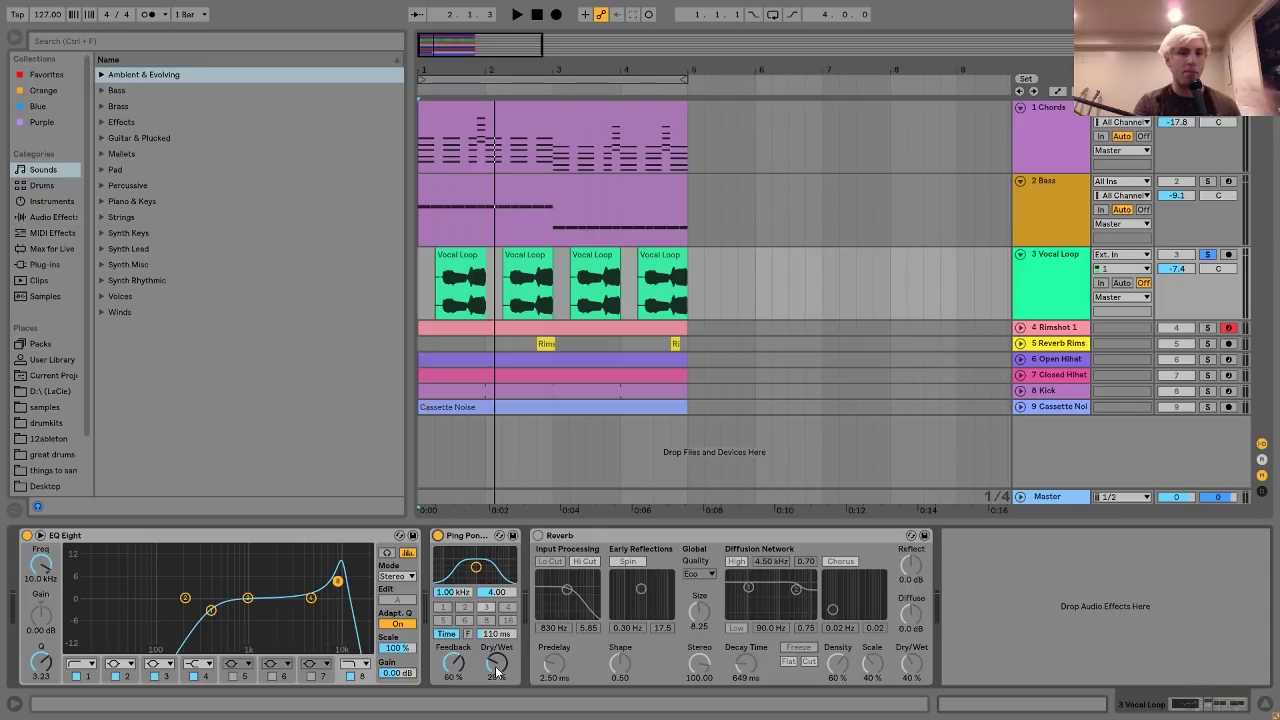
key("space")
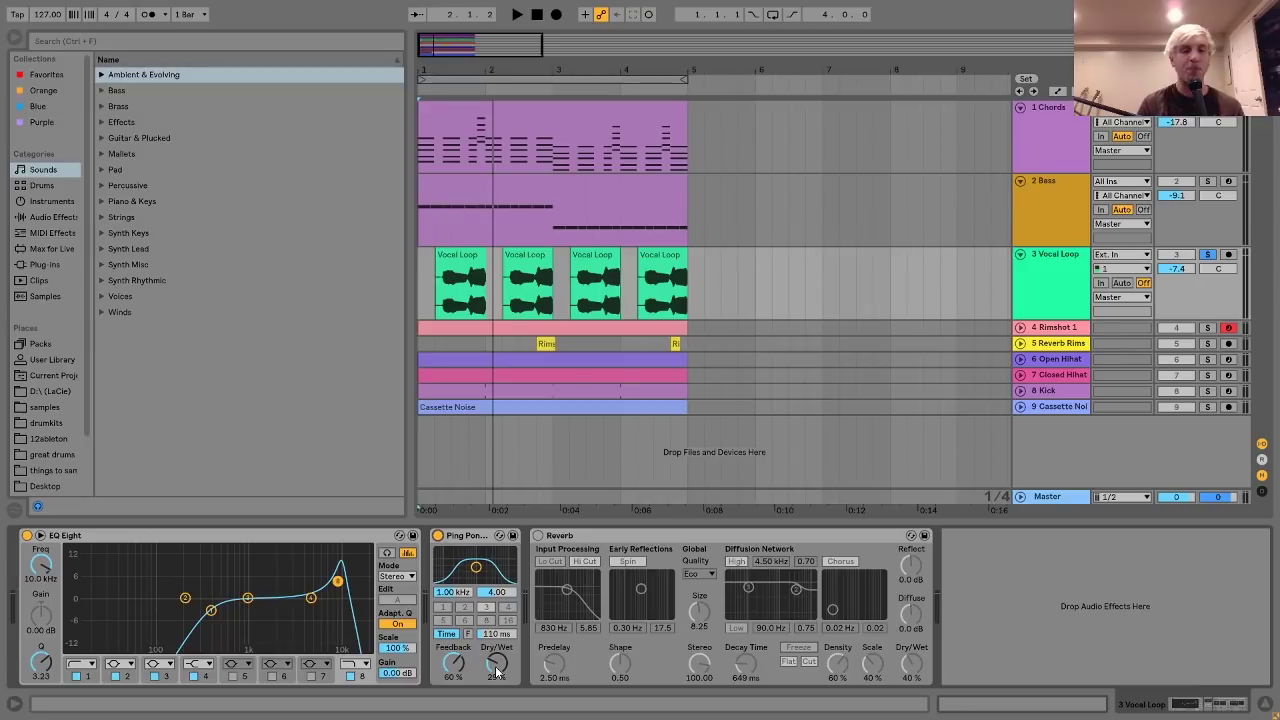
left_click_drag(496, 672, 490, 664)
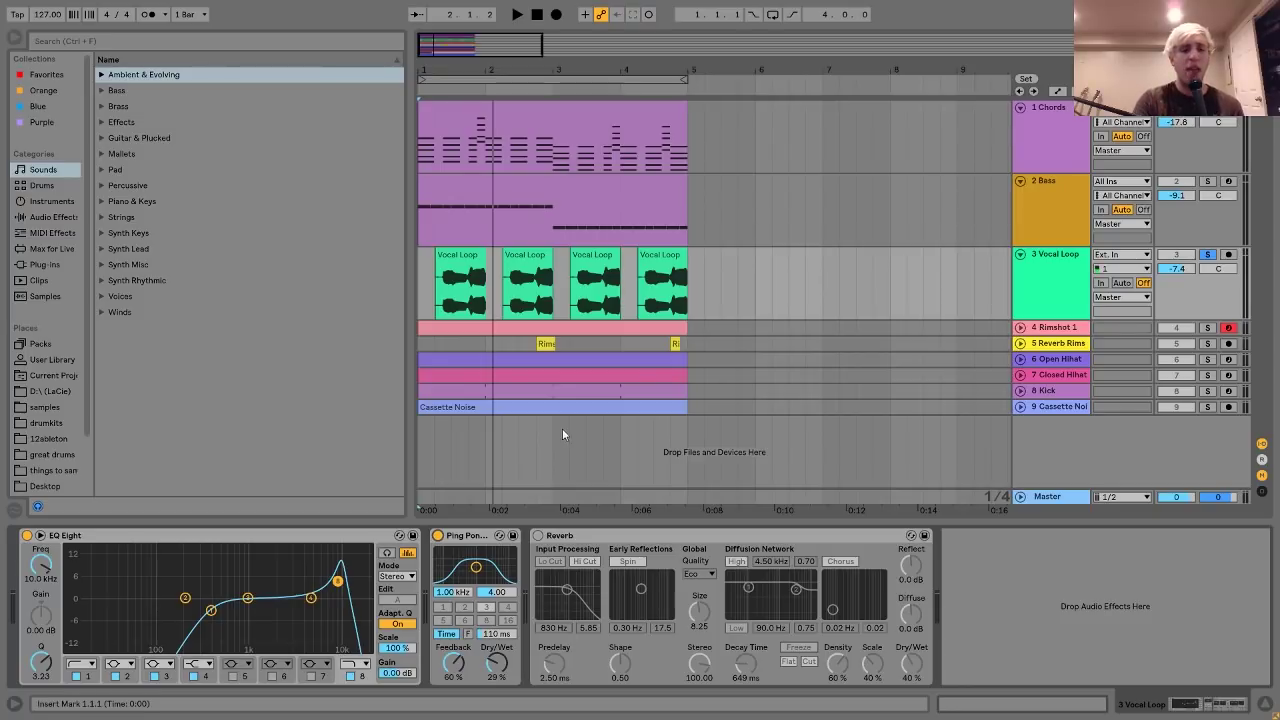
left_click(538, 535)
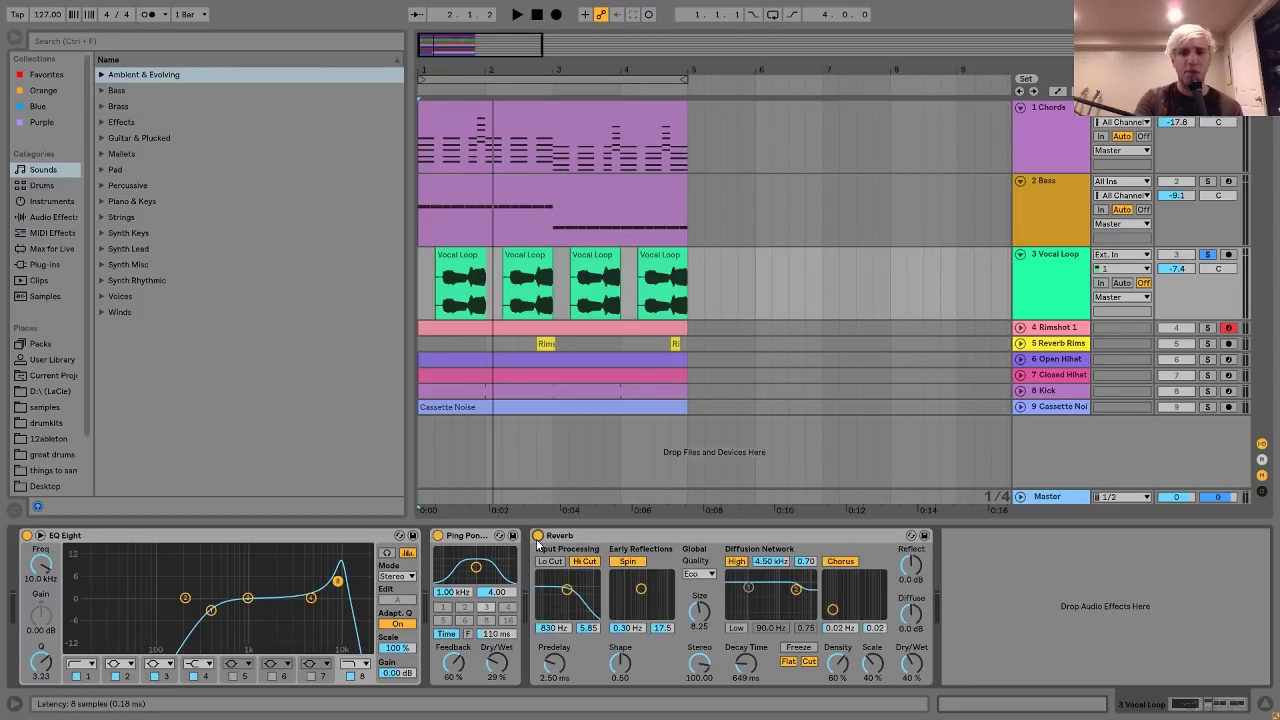
- Play and stop the vocal with delay and reverb active, then solo the Rimshot 1 track
key("space")
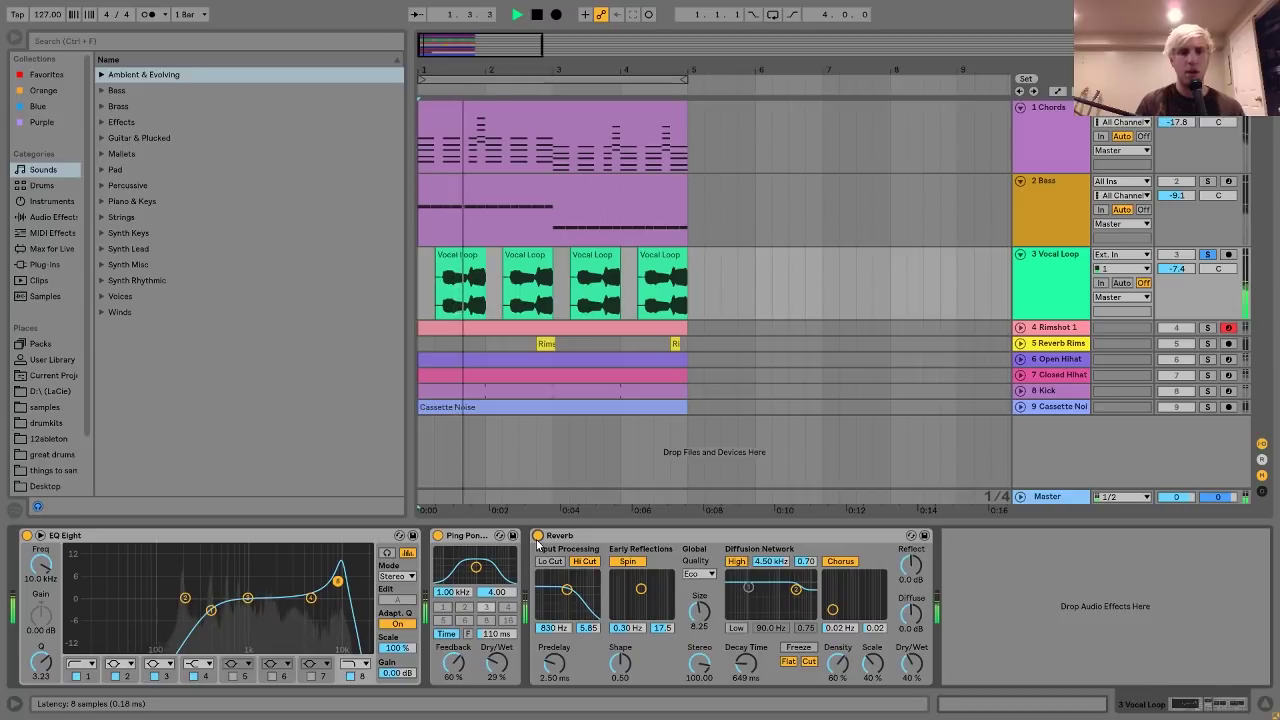
key("space")
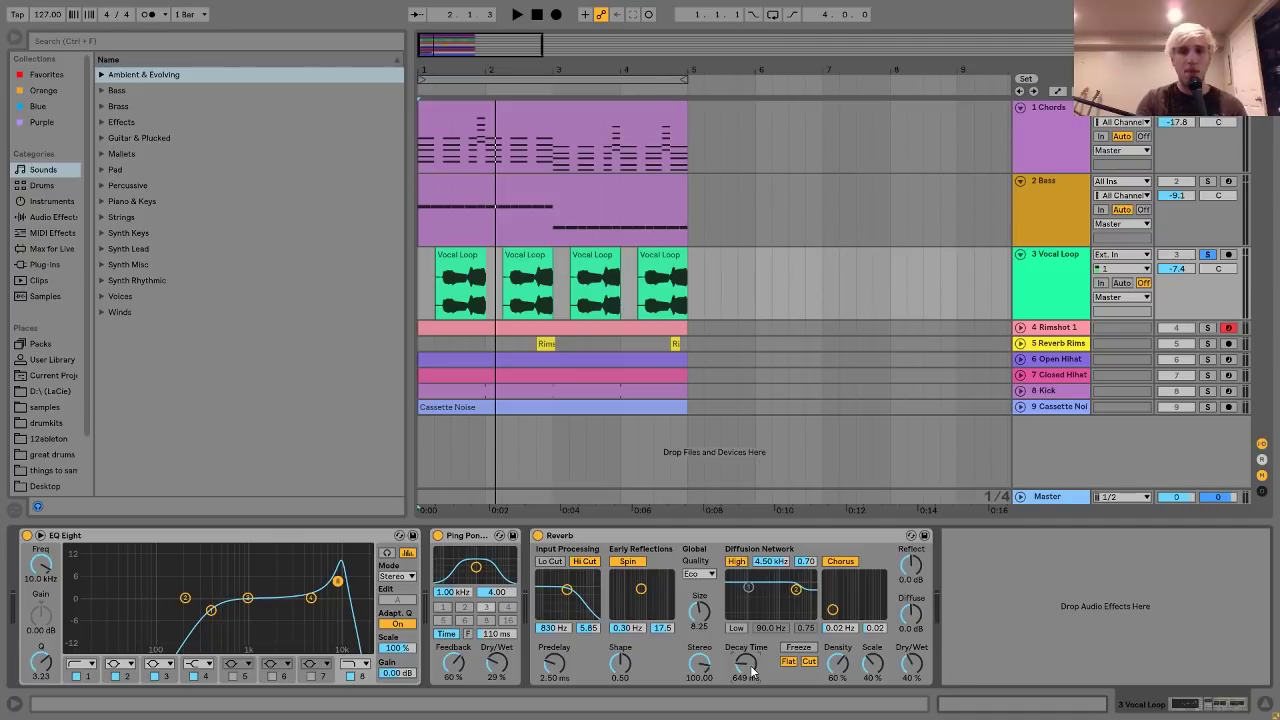
left_click(1207, 327)
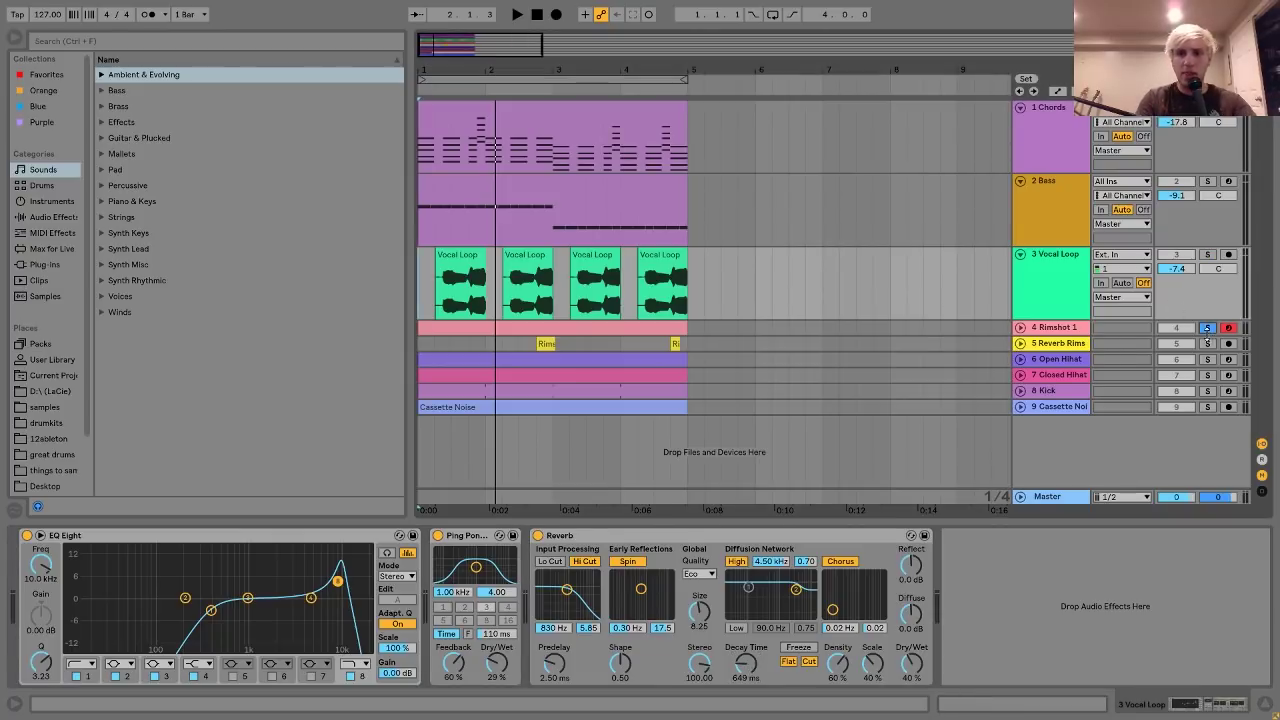
- Audition Rimshot 1 with Closed Hihat and Kick soloed, then solo Rimshot 1 alone and replay
left_click(1208, 375, "ctrl")
left_click(1208, 391, "ctrl")
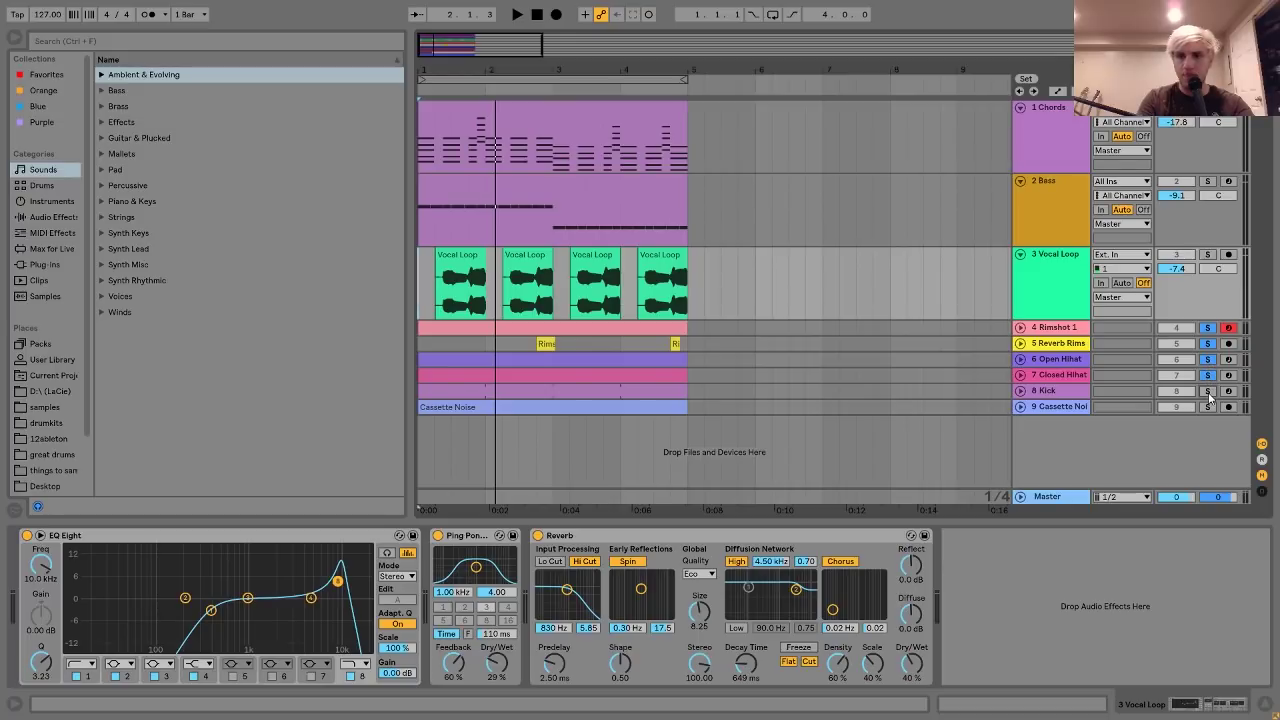
key("Home")
key("space")
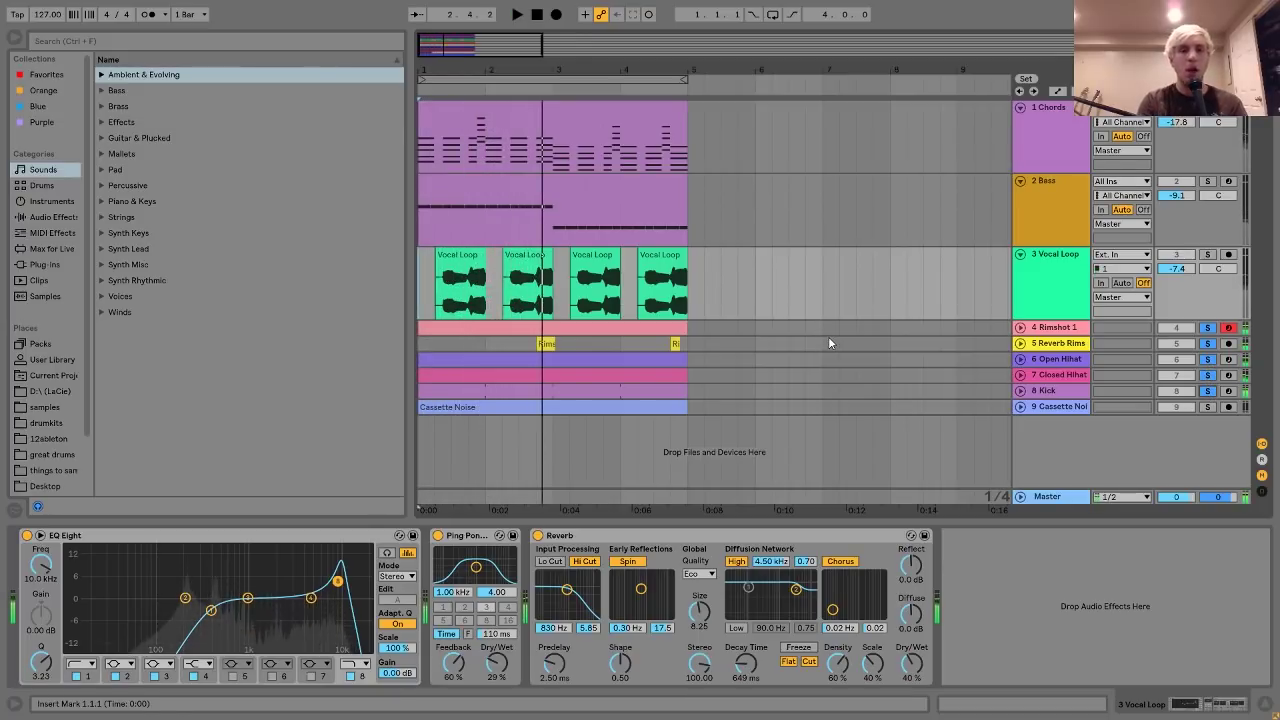
left_click(1062, 327)
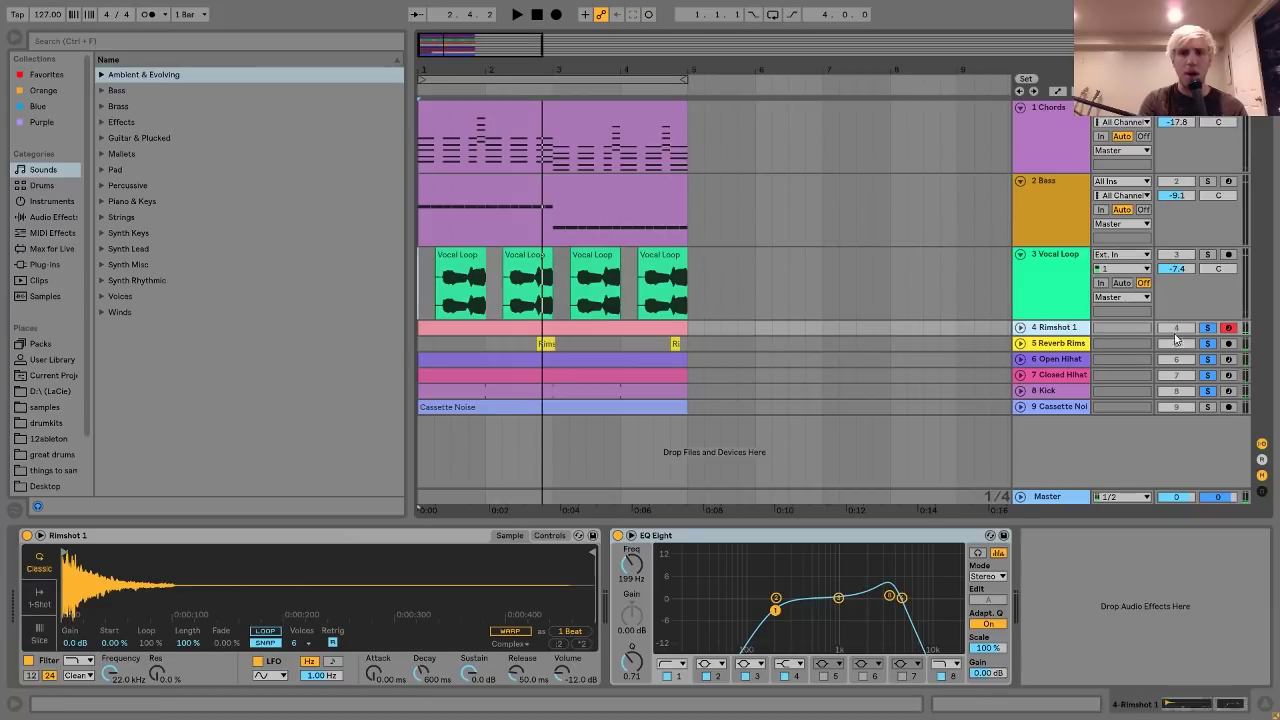
left_click(1208, 328)
left_click(1043, 328)
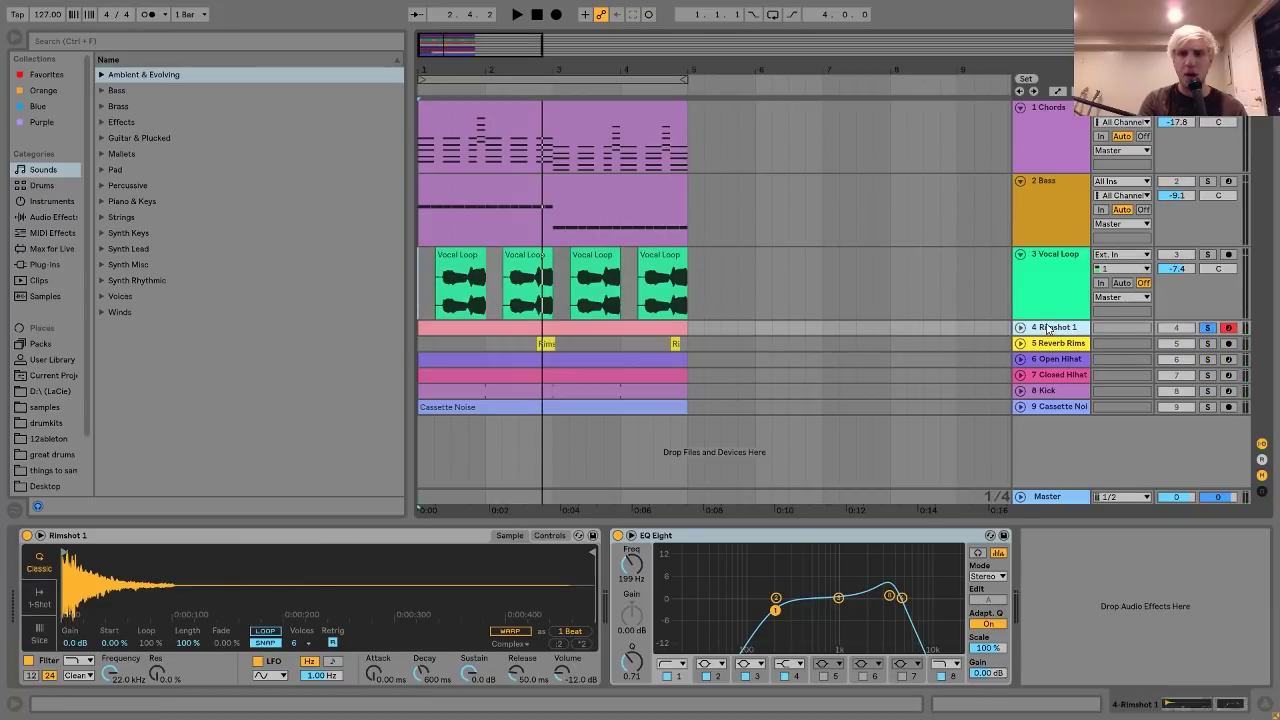
key("space")
- Unfold the Rimshot 1 lane, reveal Rimshot 1.wav in the browser's Imported samples, and play
left_click(1020, 327)
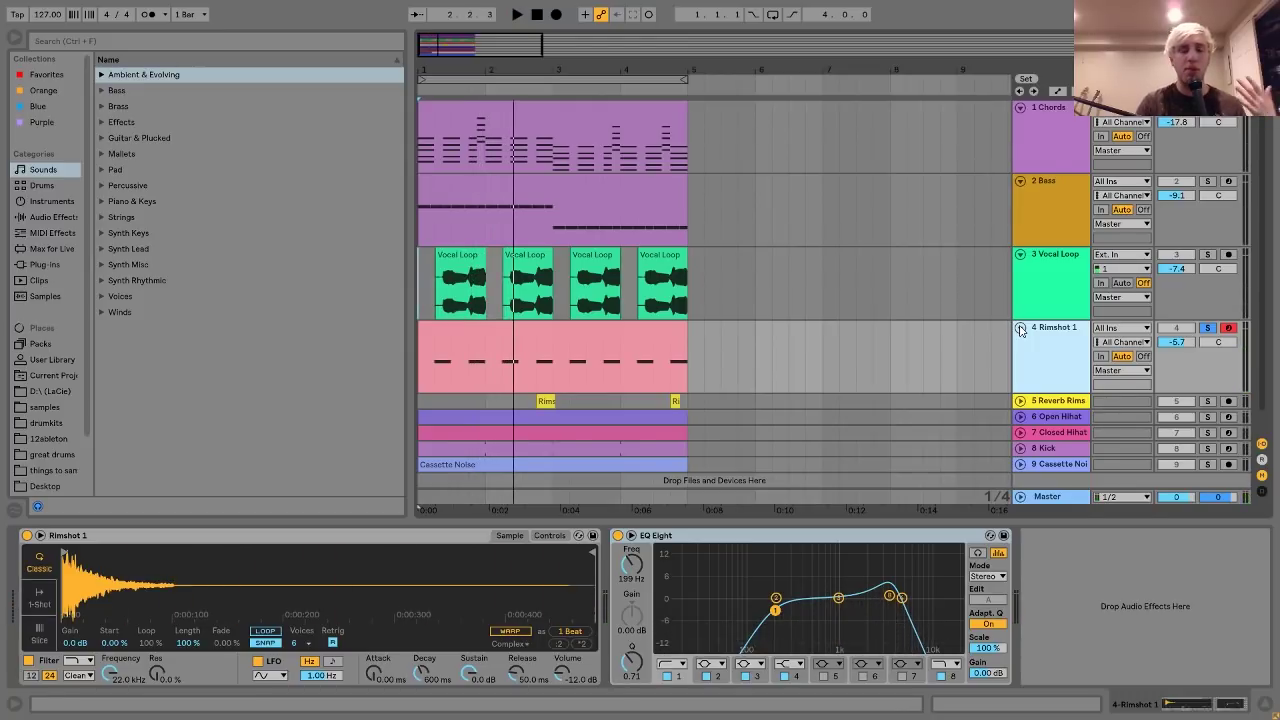
key("space")
key("space")
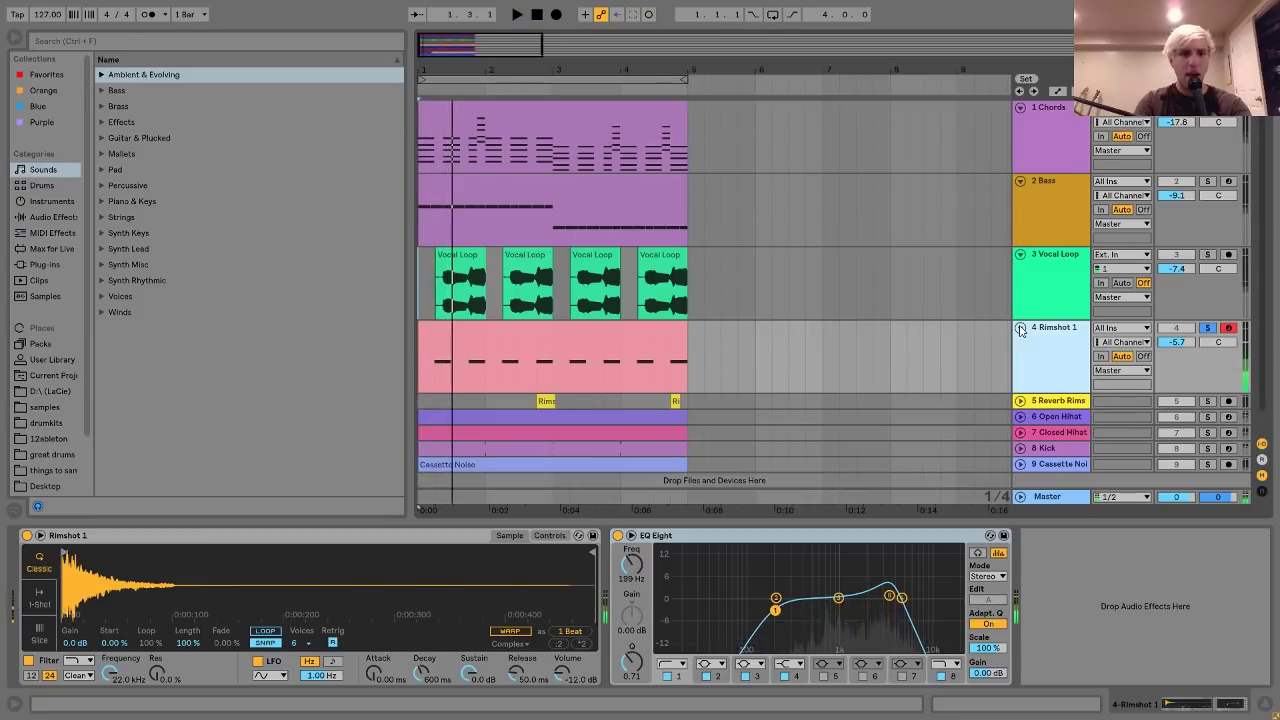
right_click(401, 585)
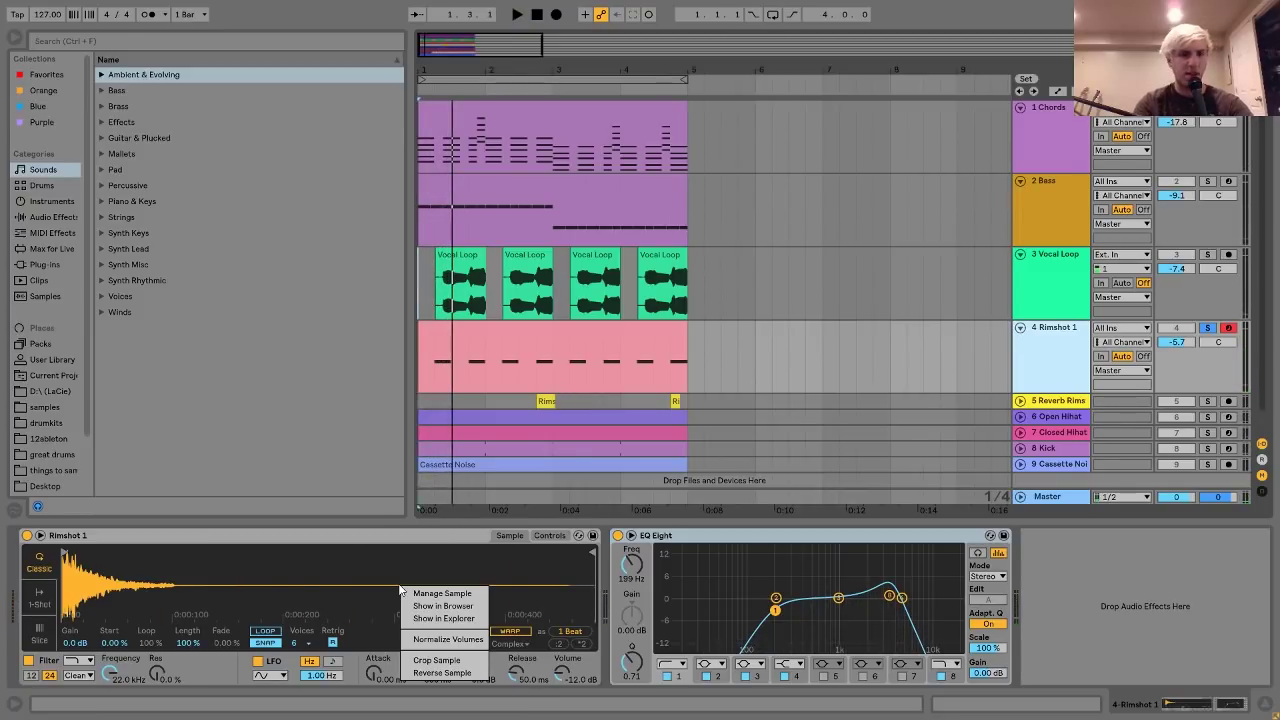
left_click(443, 606)
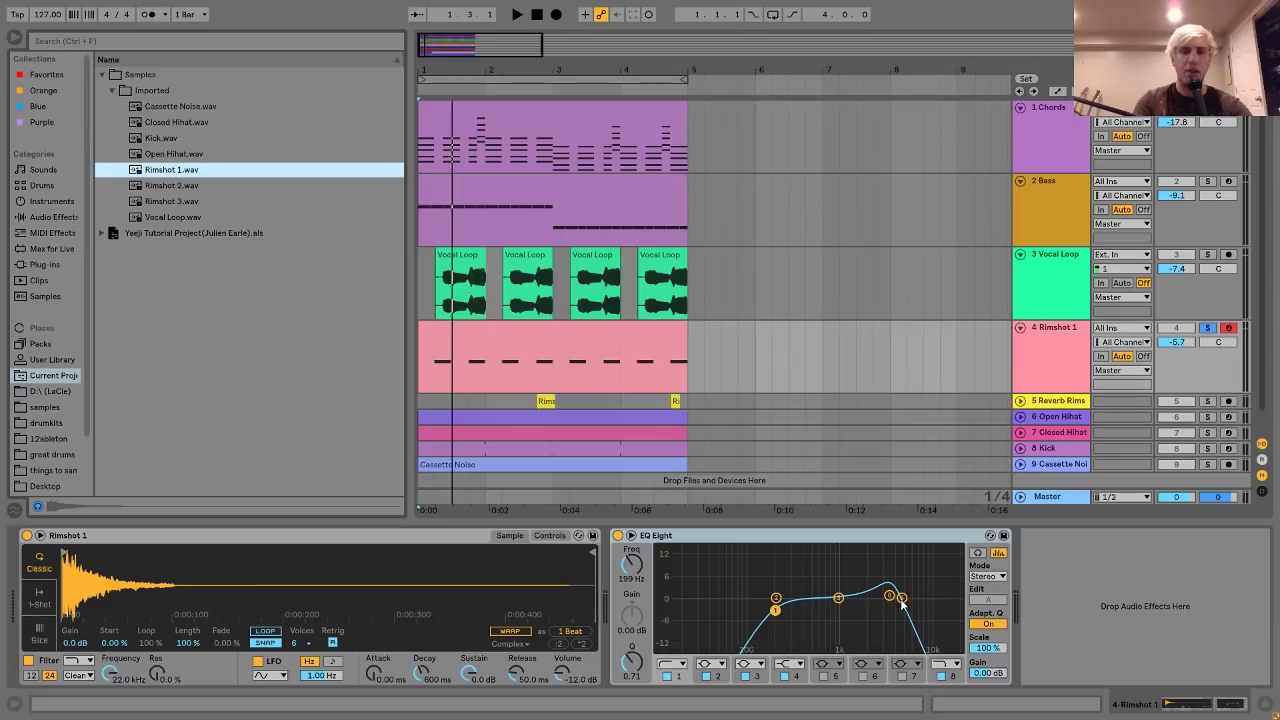
key("space")
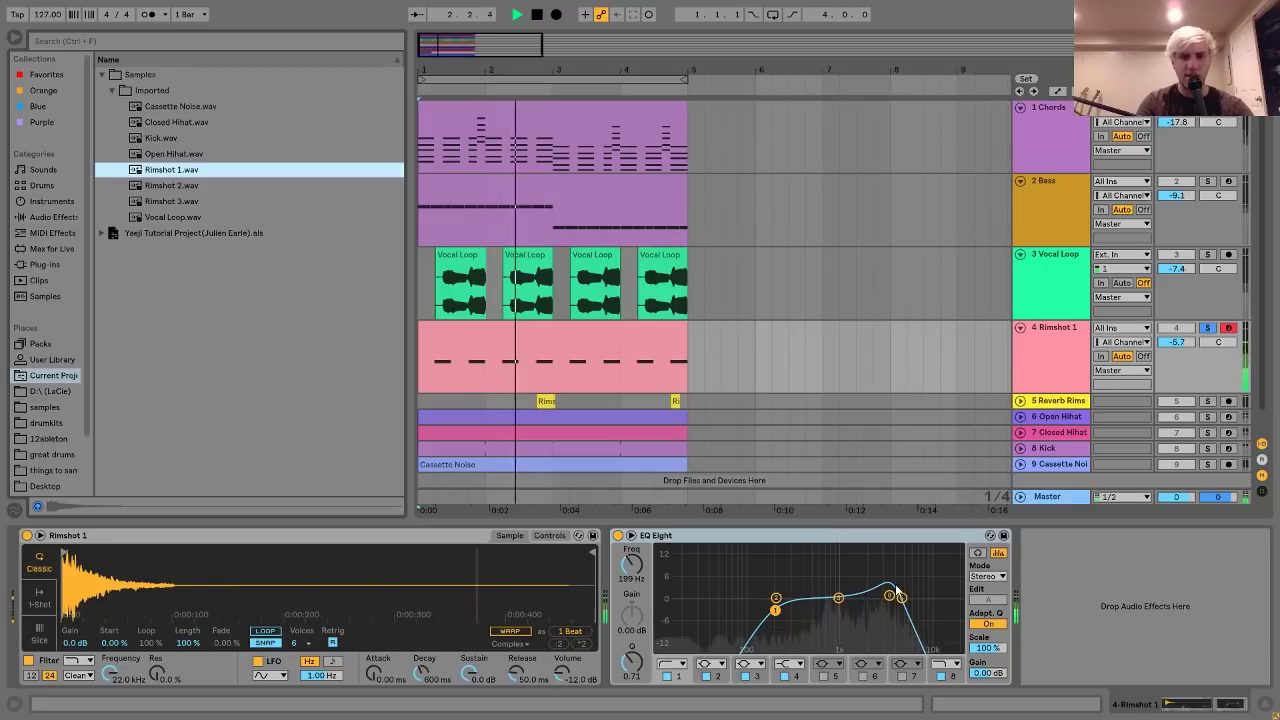
- Solo and unfold the Reverb Rims track, showing its 4.34 s reverb, and play from 2.3.1
left_click(1055, 401)
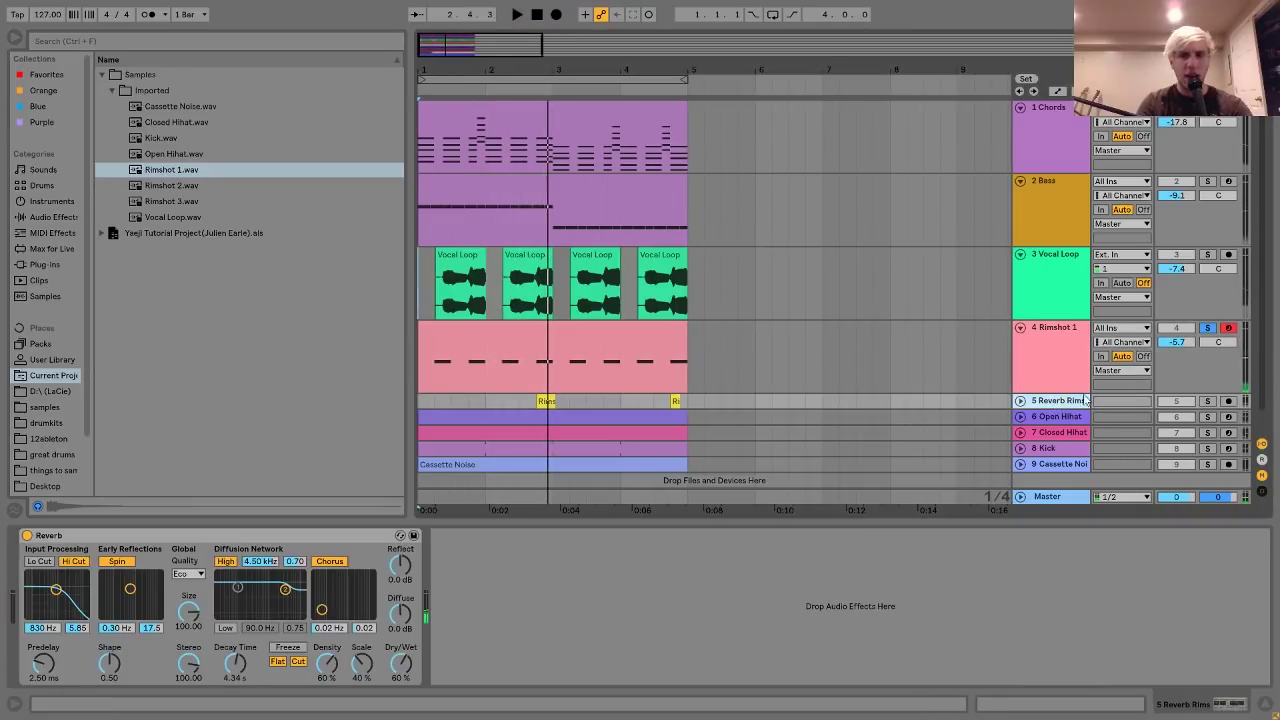
left_click(1207, 401)
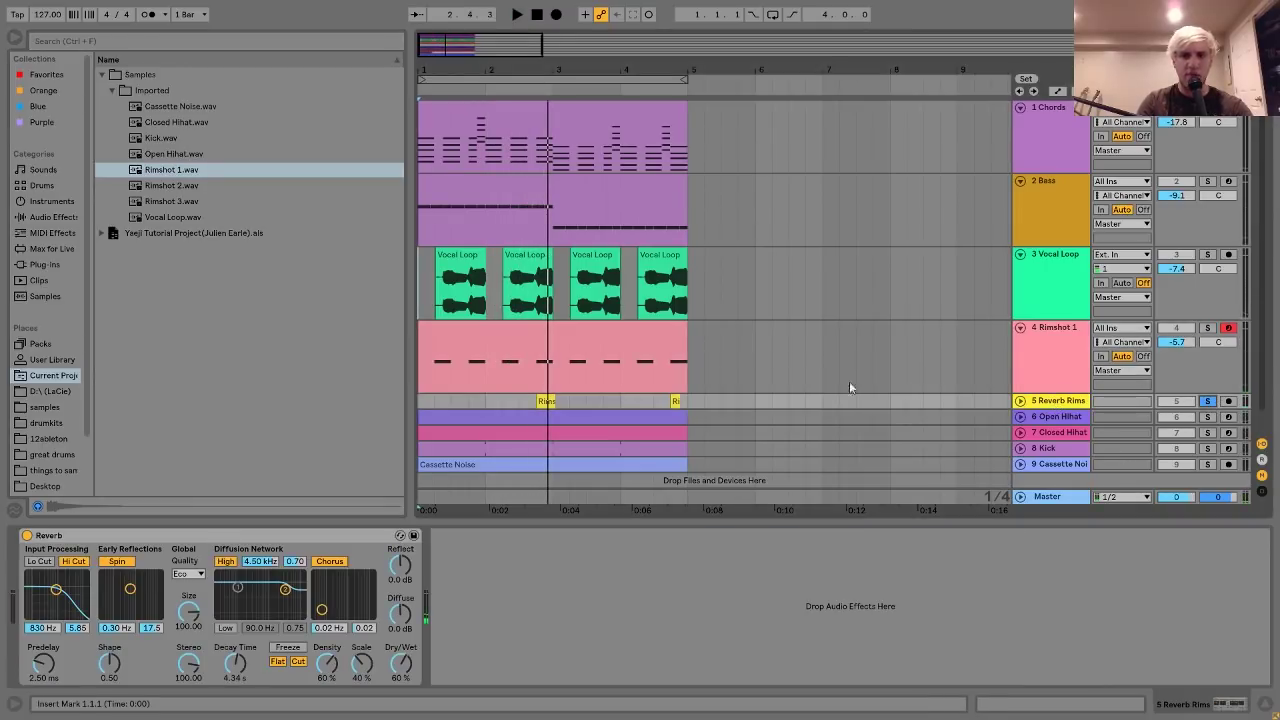
left_click(1020, 401)
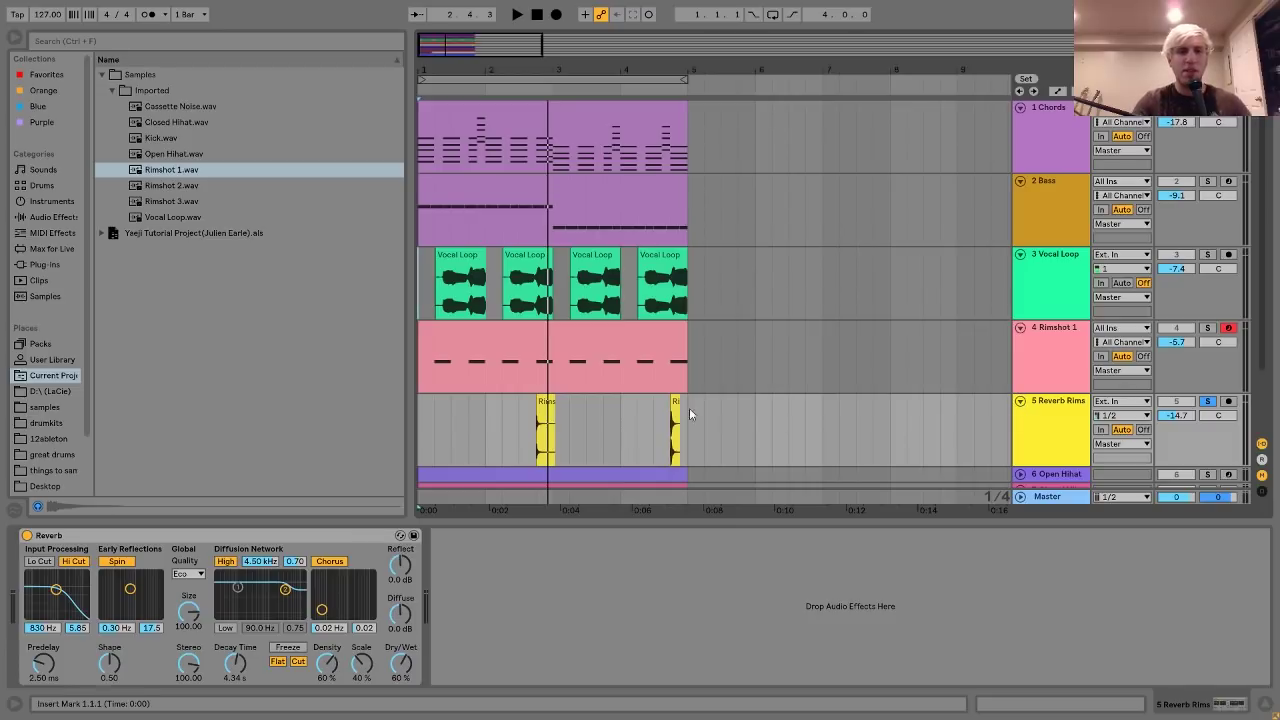
left_click(521, 428)
key("space")
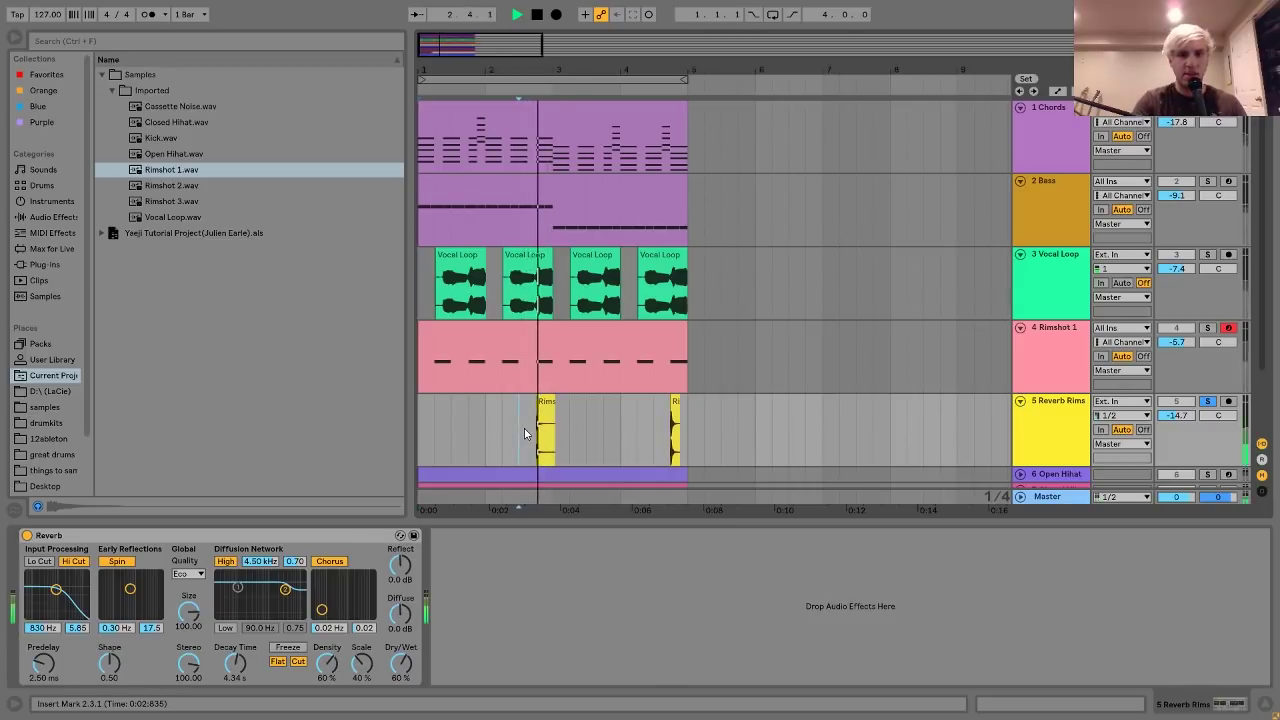
left_click(654, 428)
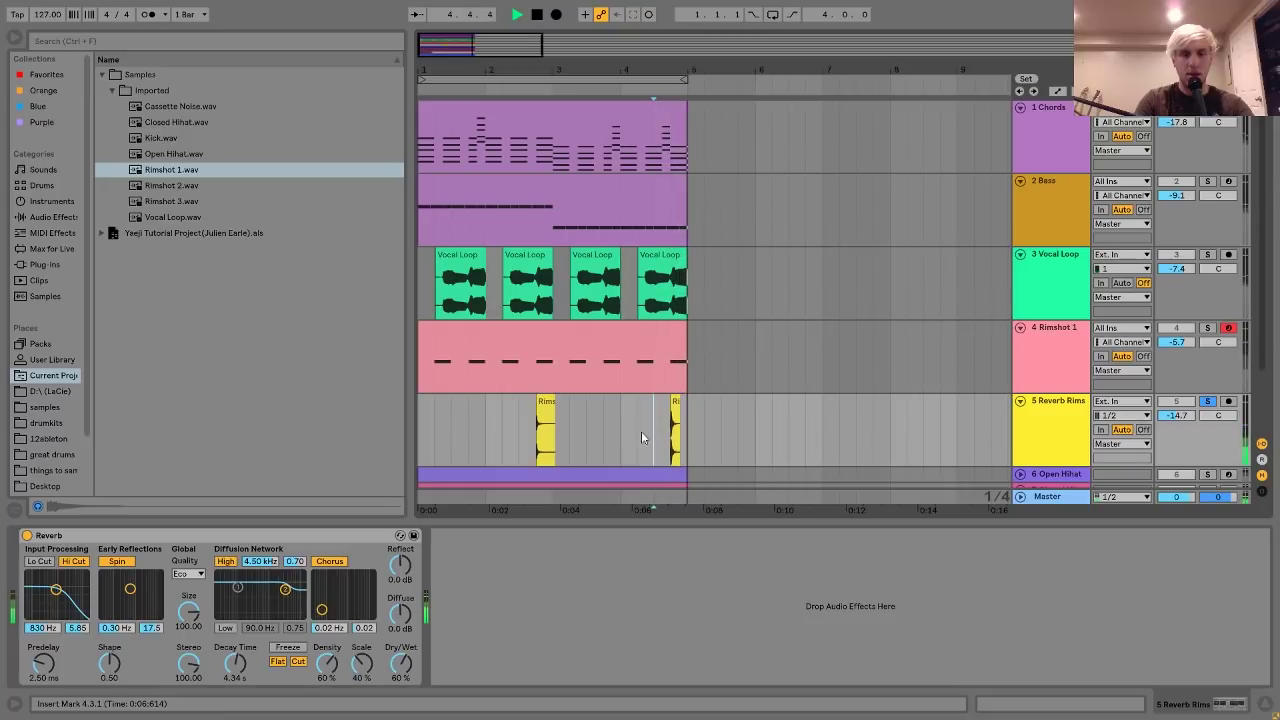
key("space")
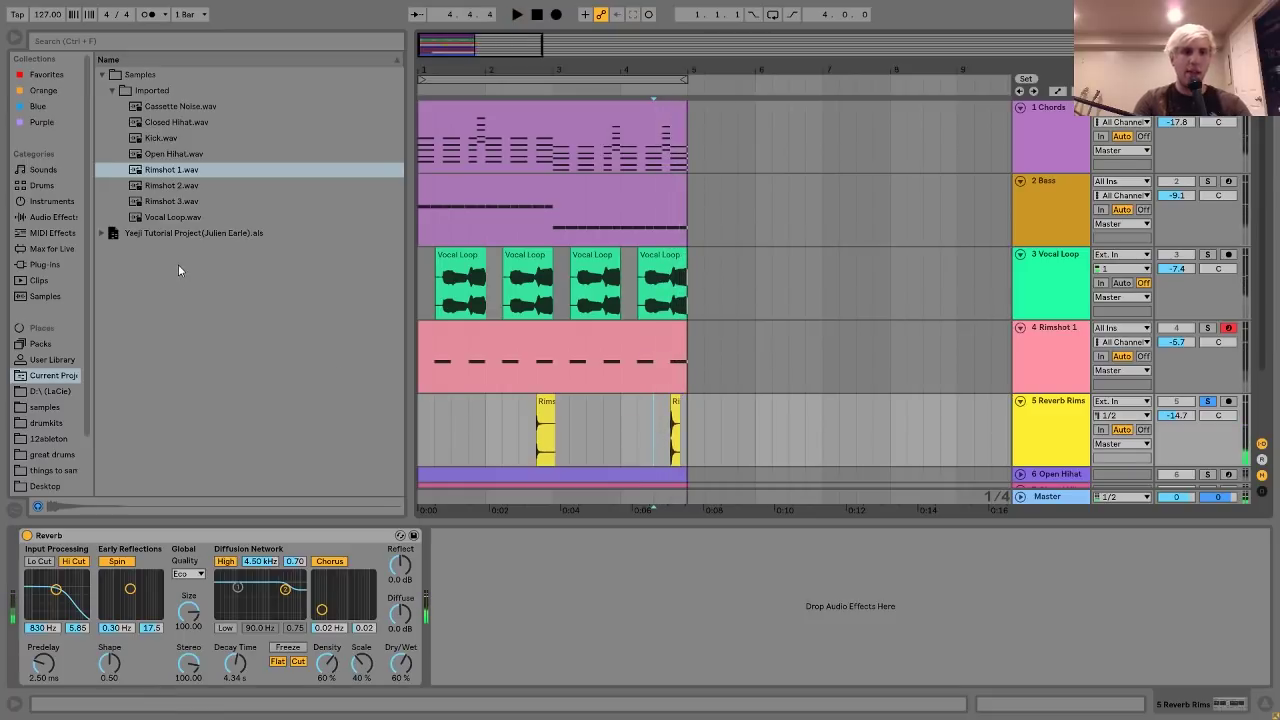
- Preview the Rimshot 2.wav and Rimshot 3.wav samples, then zoom in on the Rimshot 2 clip
left_click(177, 186)
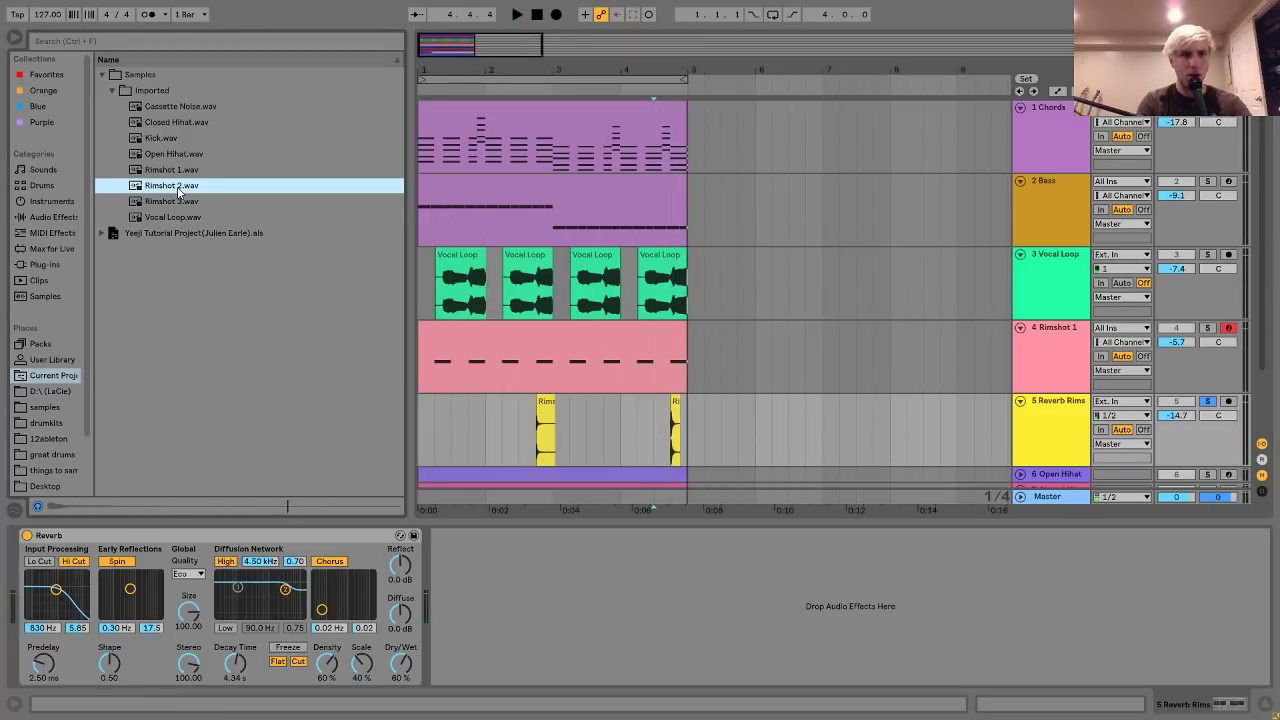
key("Down")
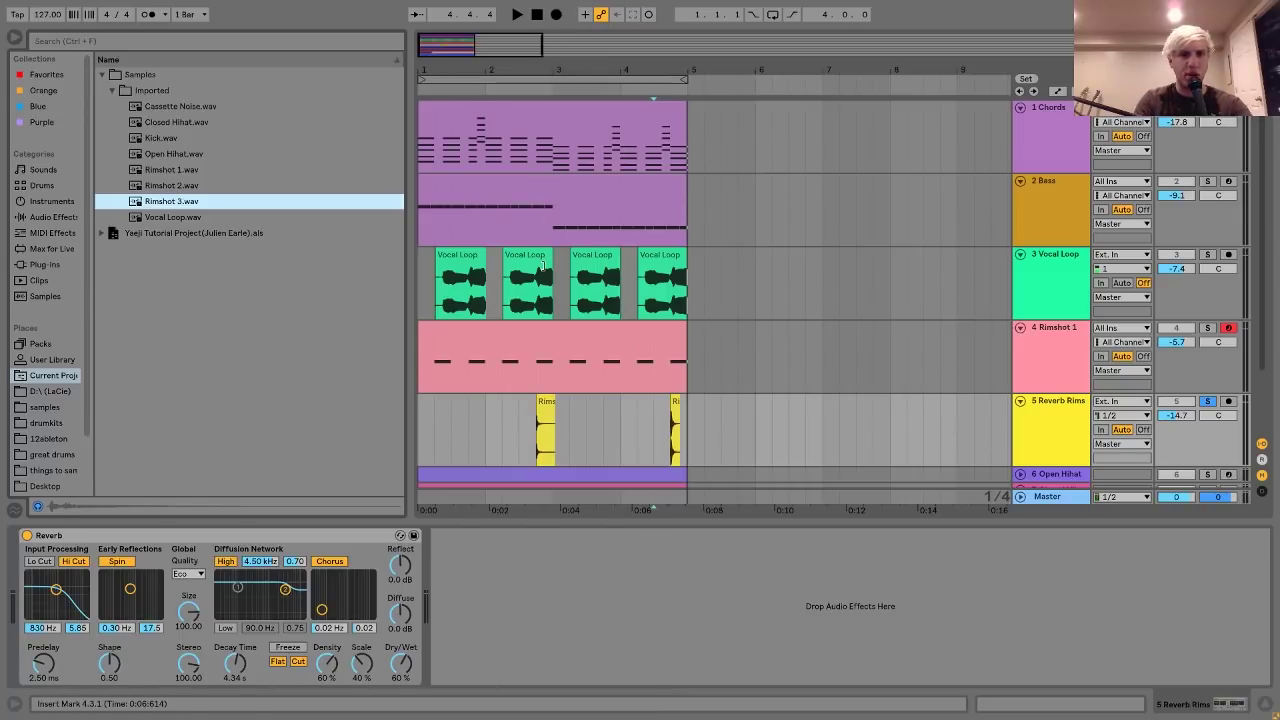
left_click(544, 449)
key("plus")
key("plus")
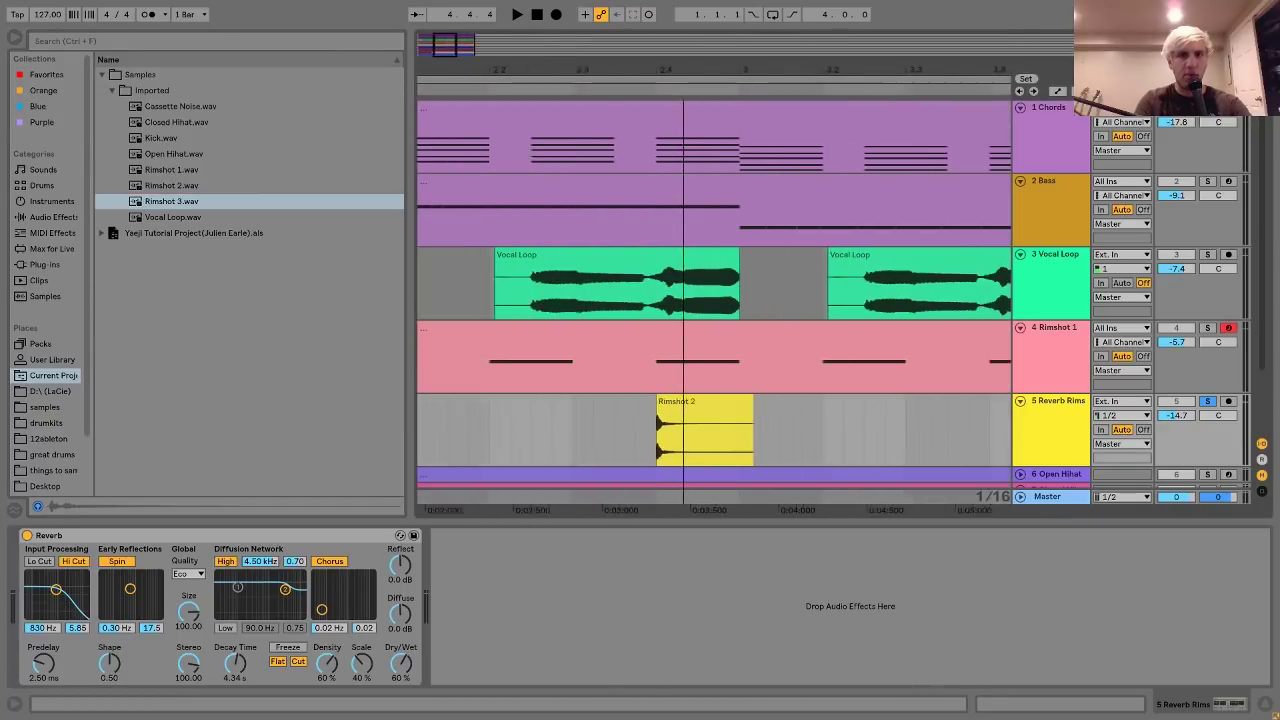
- Set the arrangement grid to a fixed 1/4, then a narrow adaptive grid, and zoom back out
key("minus")
right_click(540, 419)
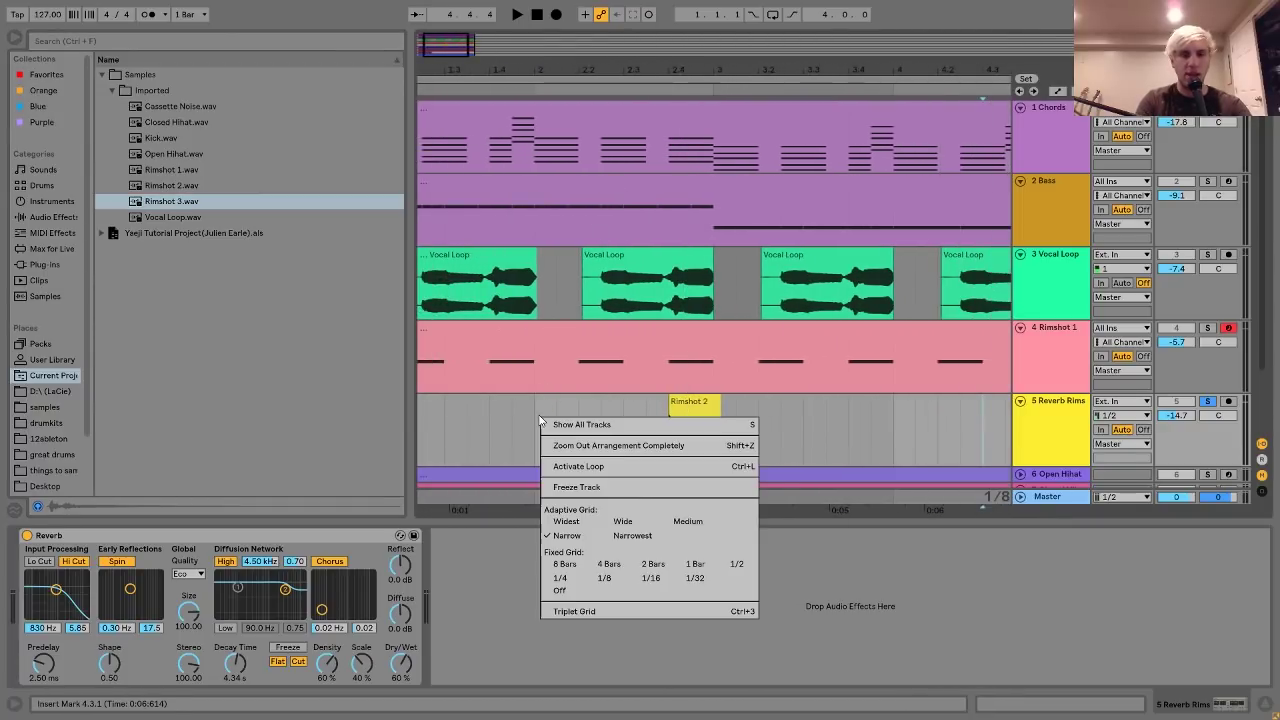
left_click(560, 578)
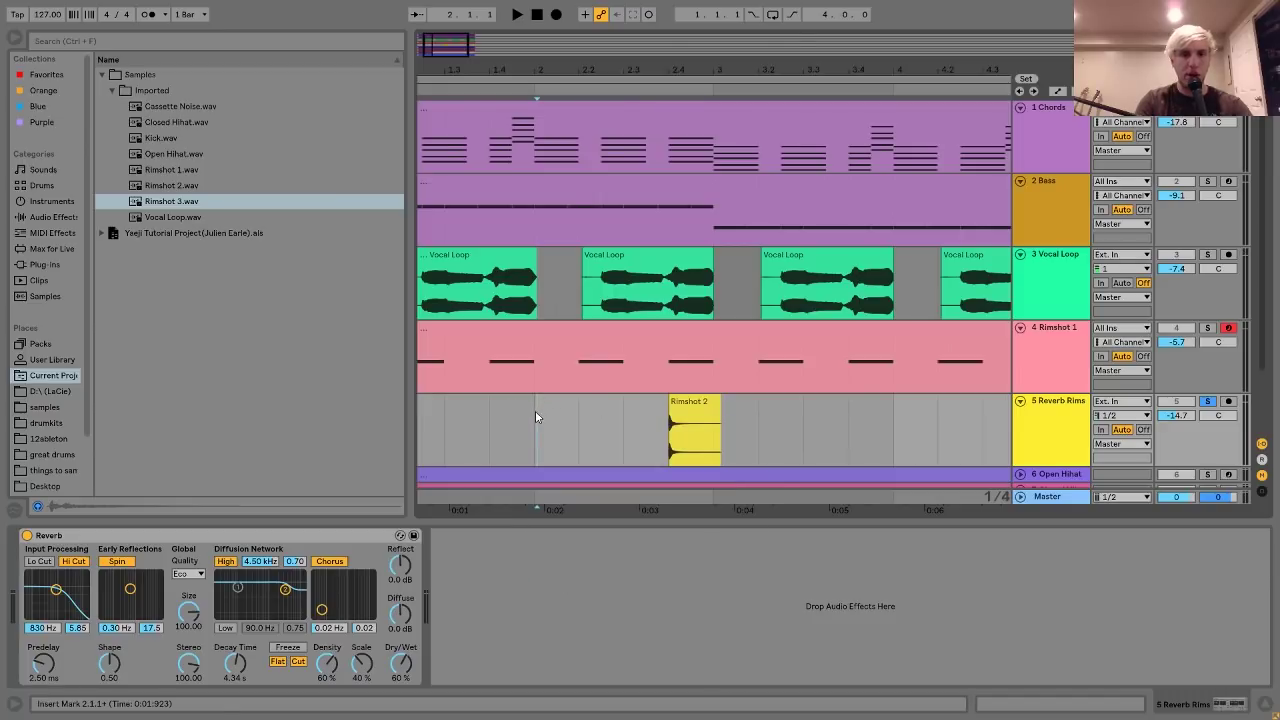
left_click_drag(536, 417, 722, 430)
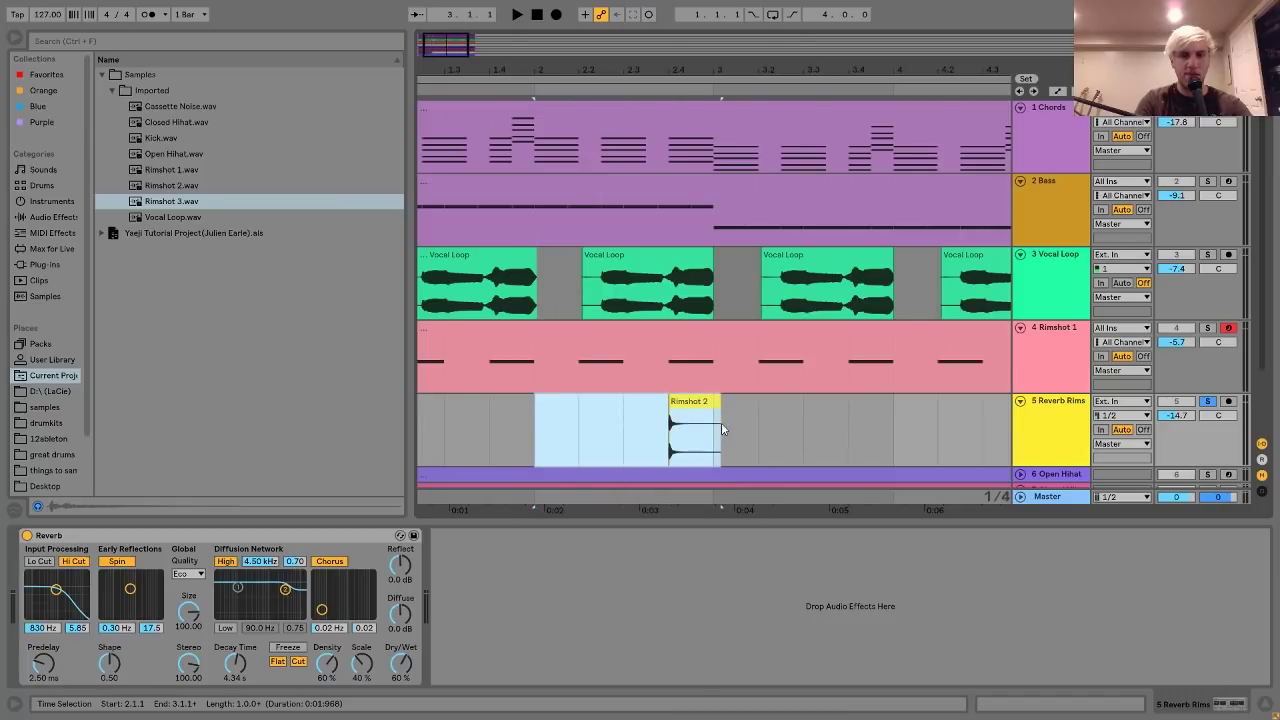
right_click(557, 434)
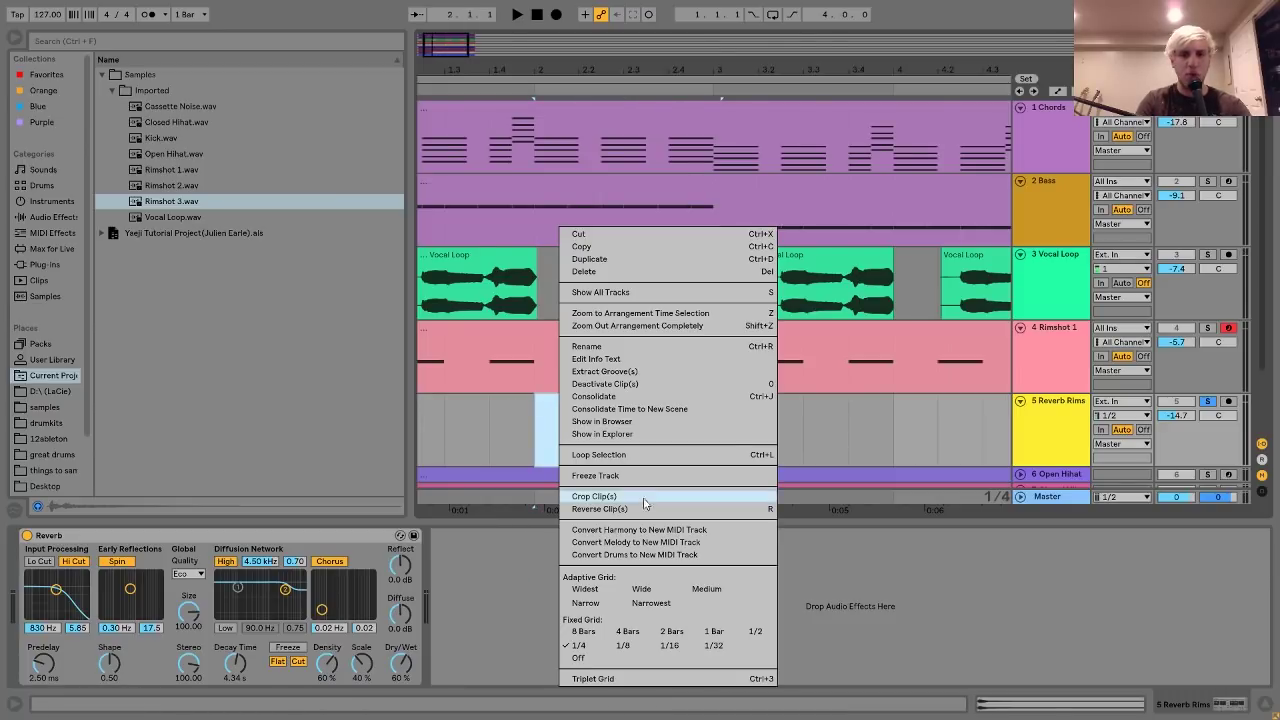
left_click(584, 603)
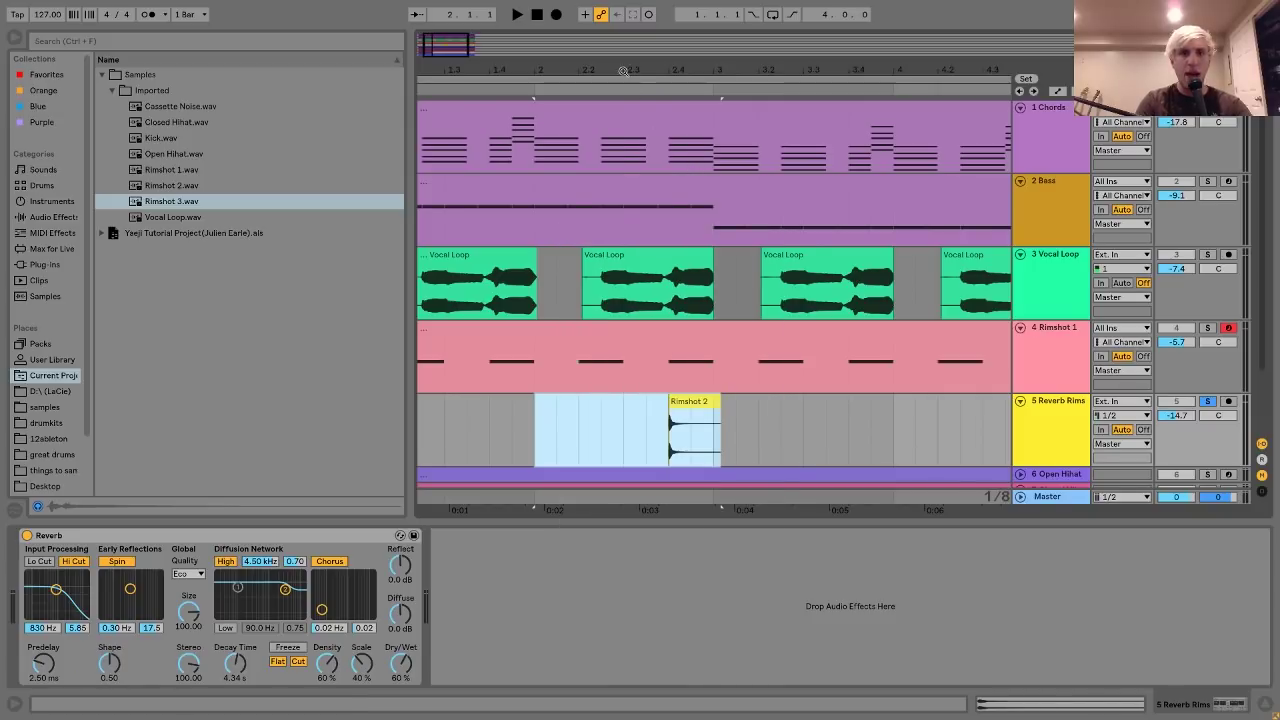
key("minus")
key("minus")
key("minus")
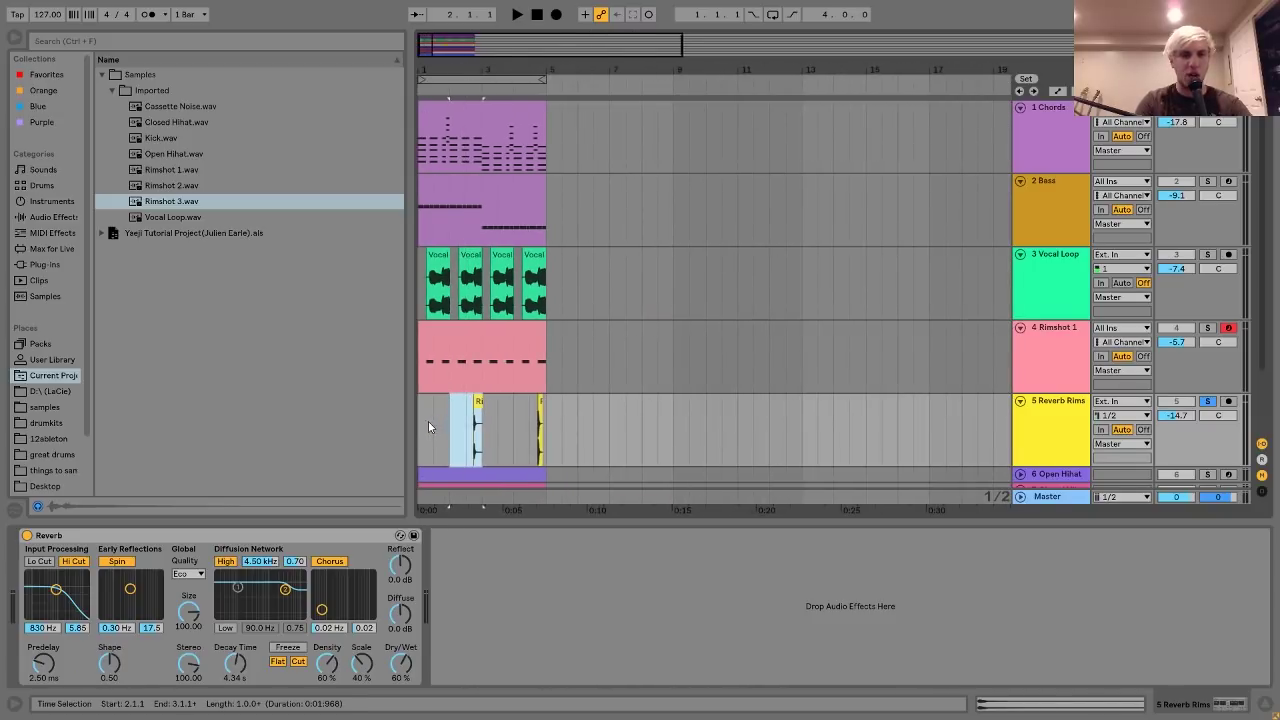
left_click(419, 426)
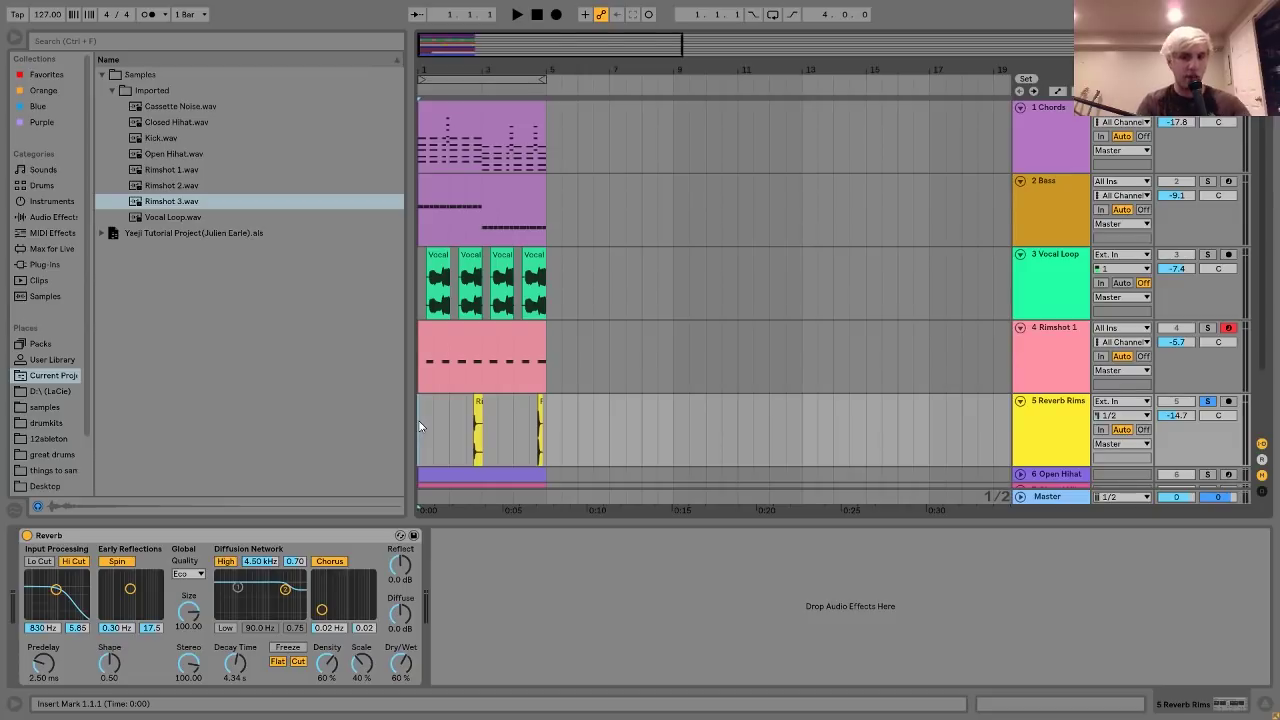
- Unsolo Reverb Rims, play the full arrangement, and fold the track to a thin row
left_click(1207, 401)
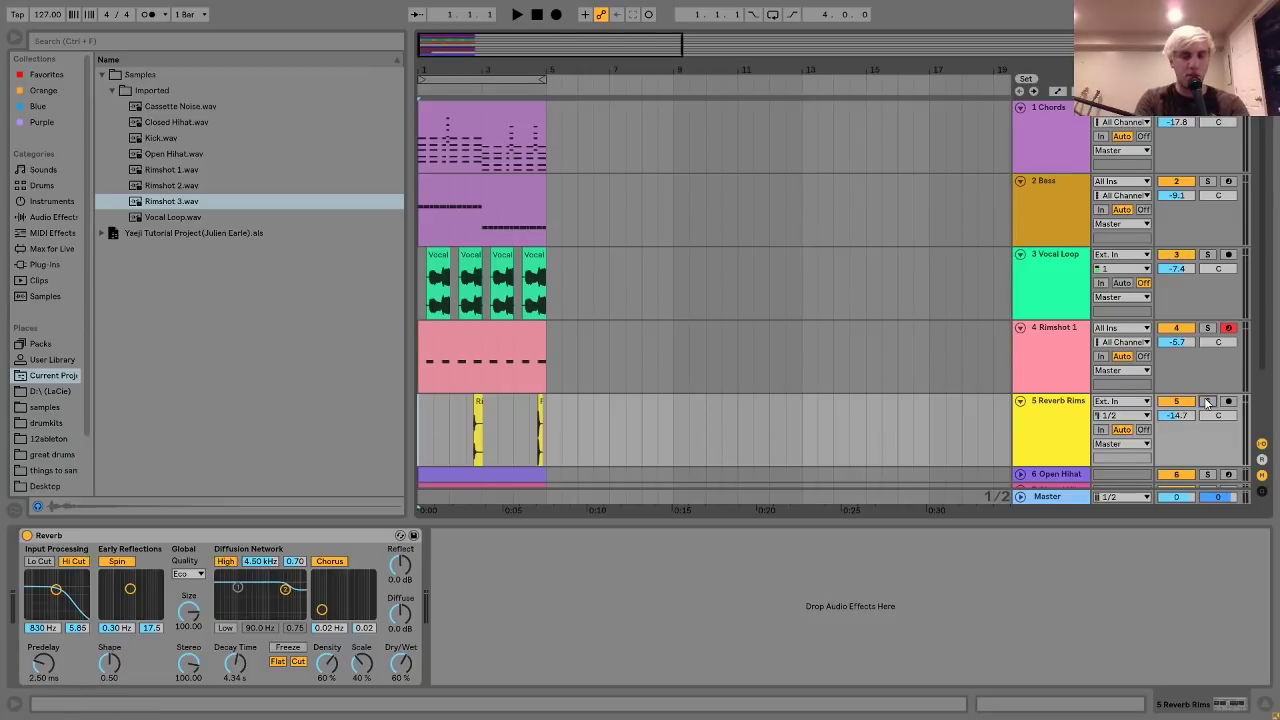
key("space")
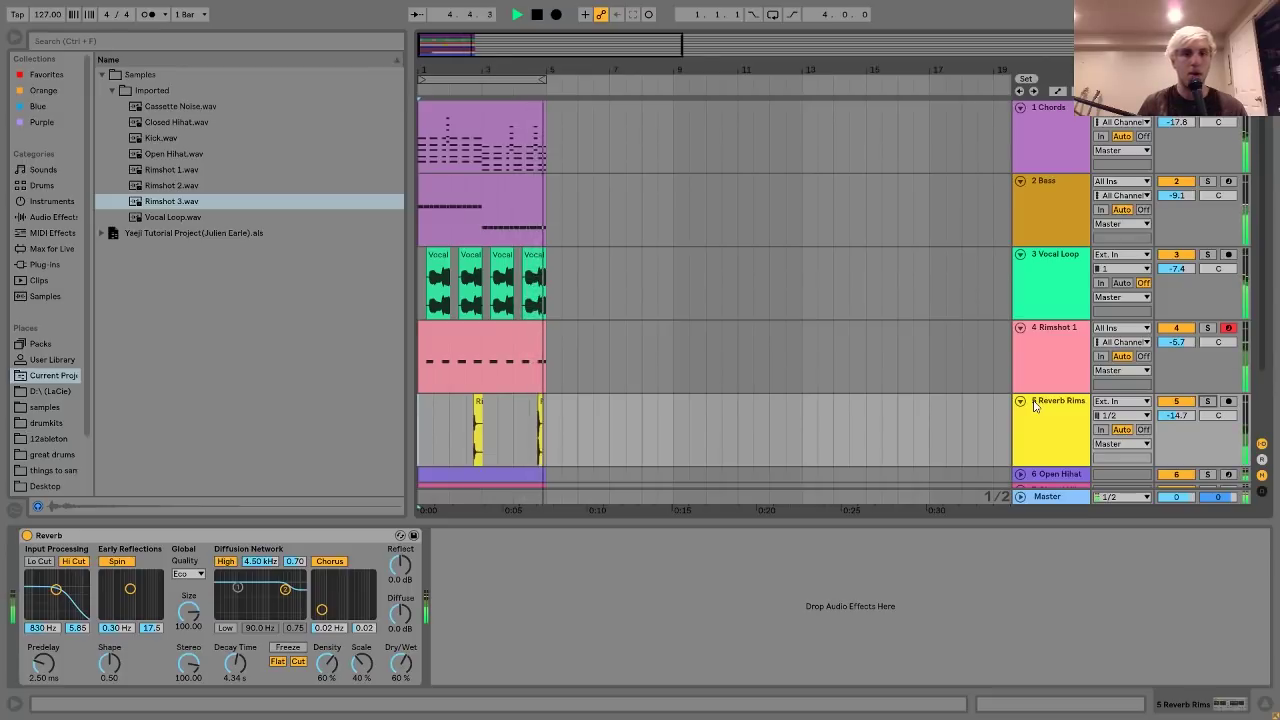
key("space")
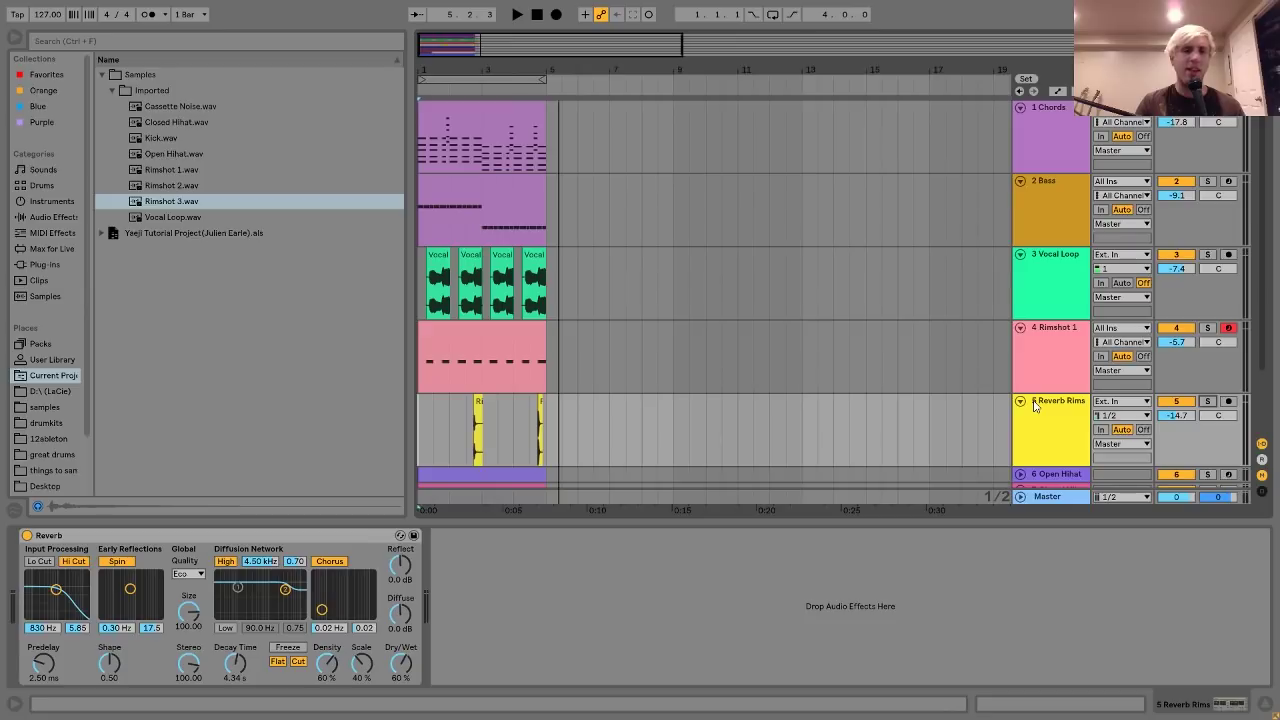
left_click(1020, 401)
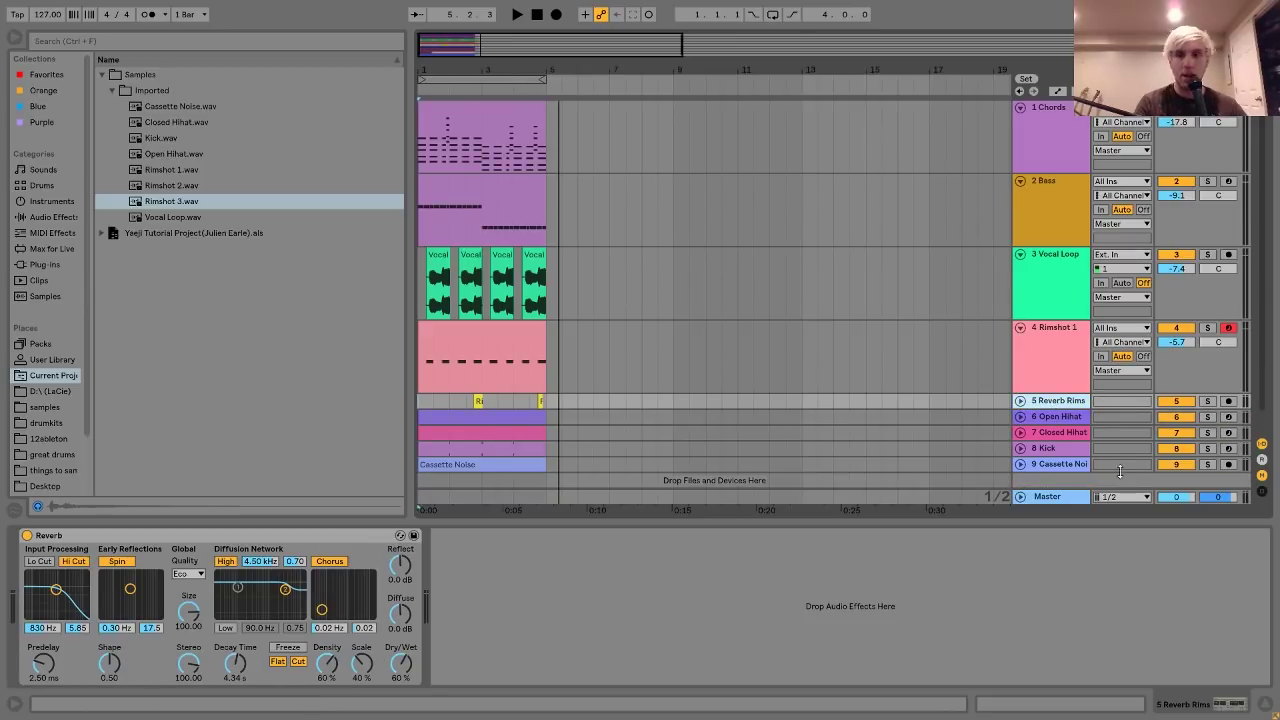
- Solo the Open Hihat and Closed Hihat tracks, play them, and unfold Open Hihat to full height
left_click(1045, 416)
left_click(1207, 416)
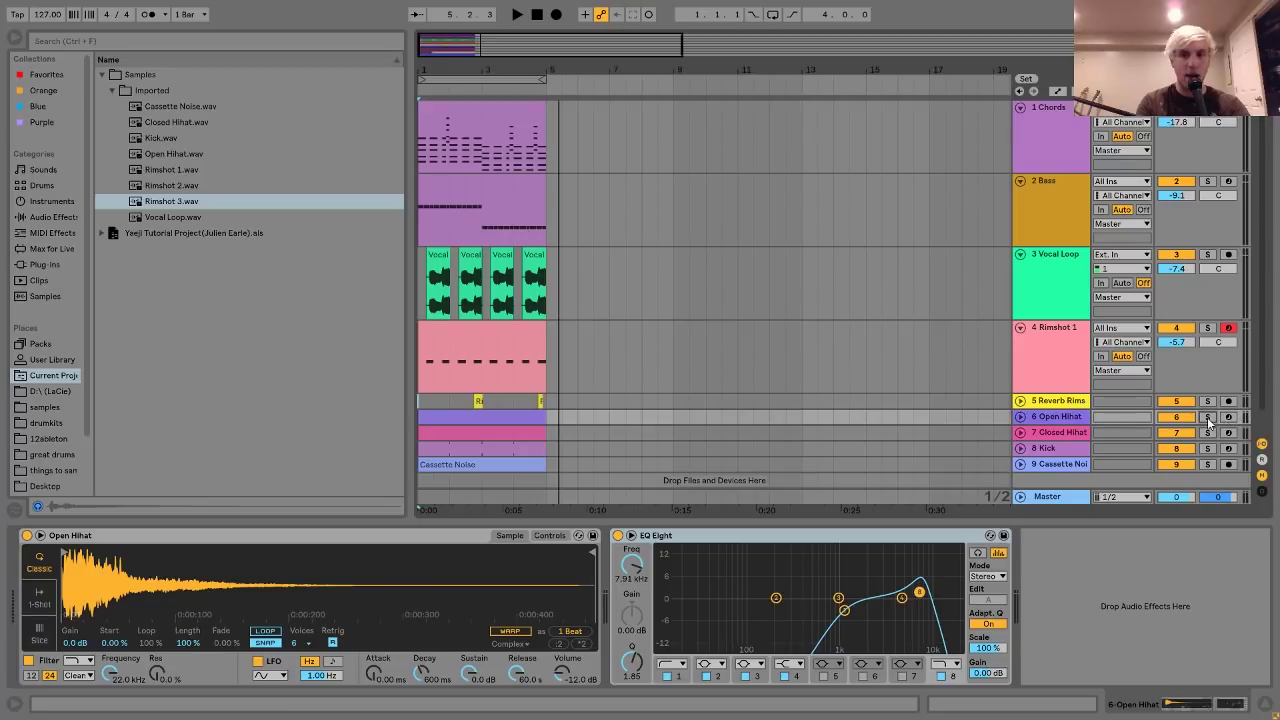
left_click(1207, 433)
left_click(482, 415)
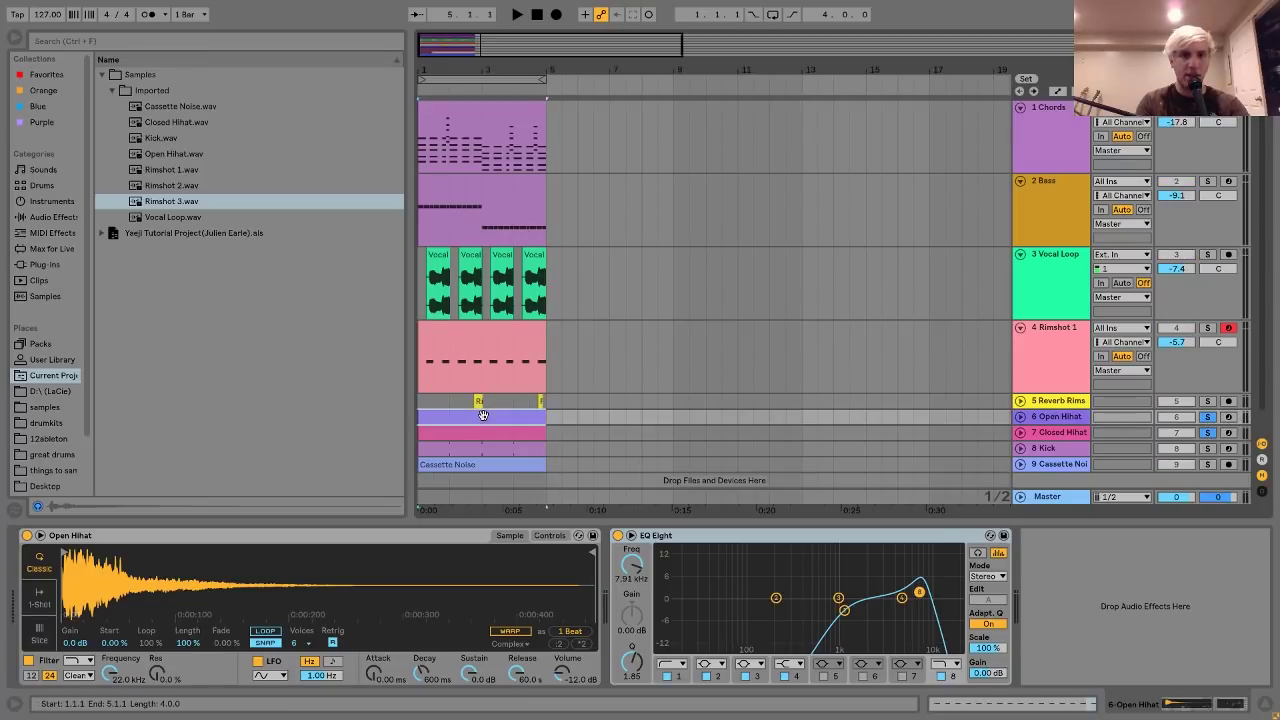
key("space")
left_click(1020, 416)
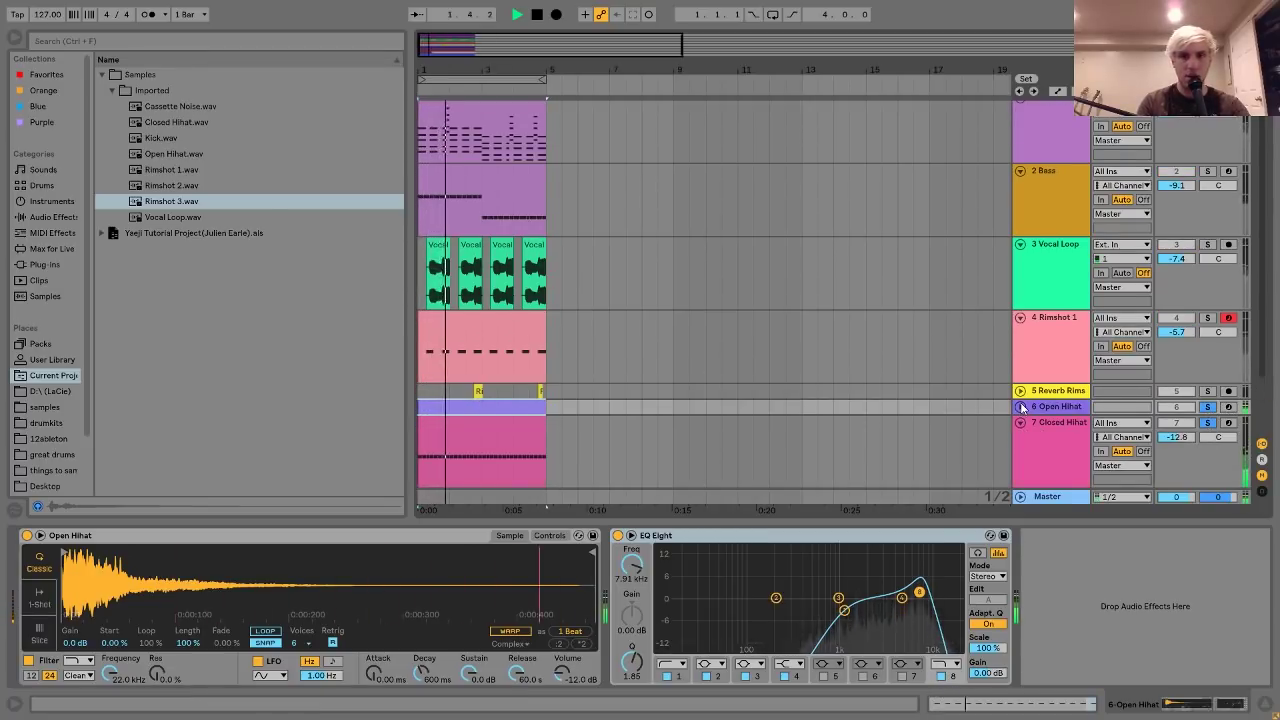
scroll(1022, 408, "down", 3)
key("space")
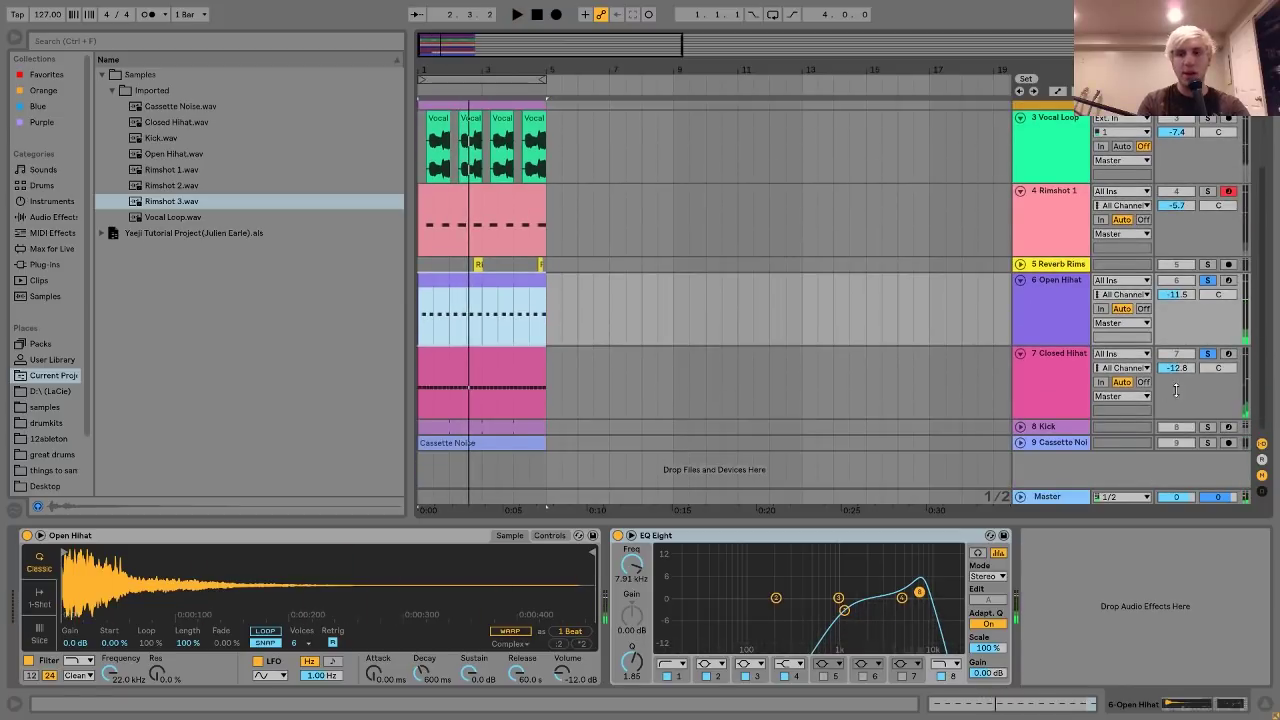
- Unsolo Closed Hihat and play the open hi-hat with its EQ Eight bypassed, then re-enabled
left_click(1207, 354)
left_click(422, 370)
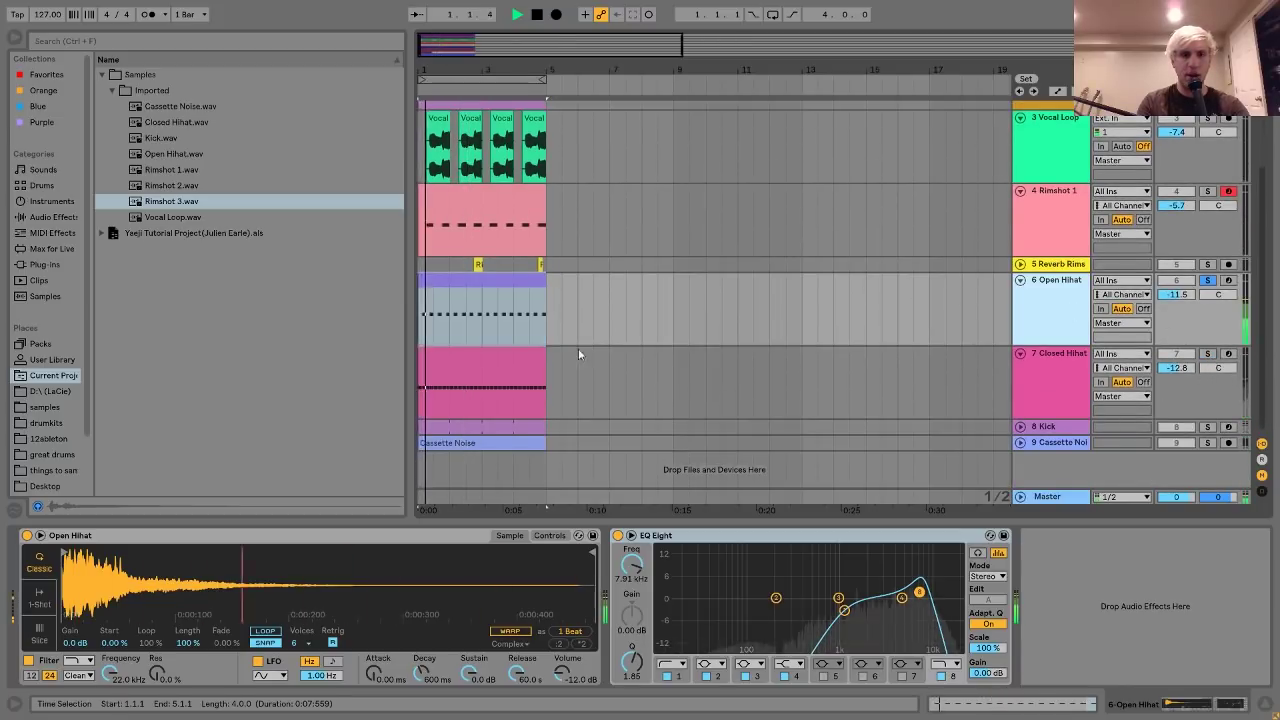
key("space")
key("space")
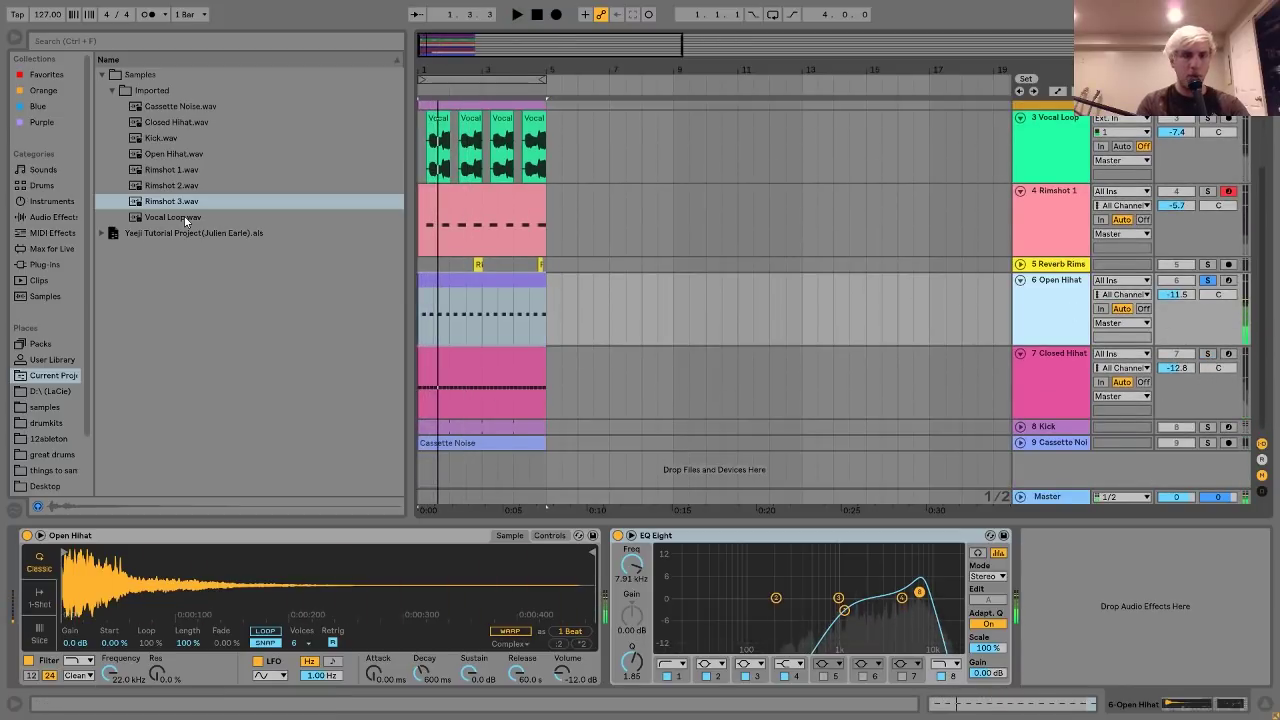
left_click(158, 153)
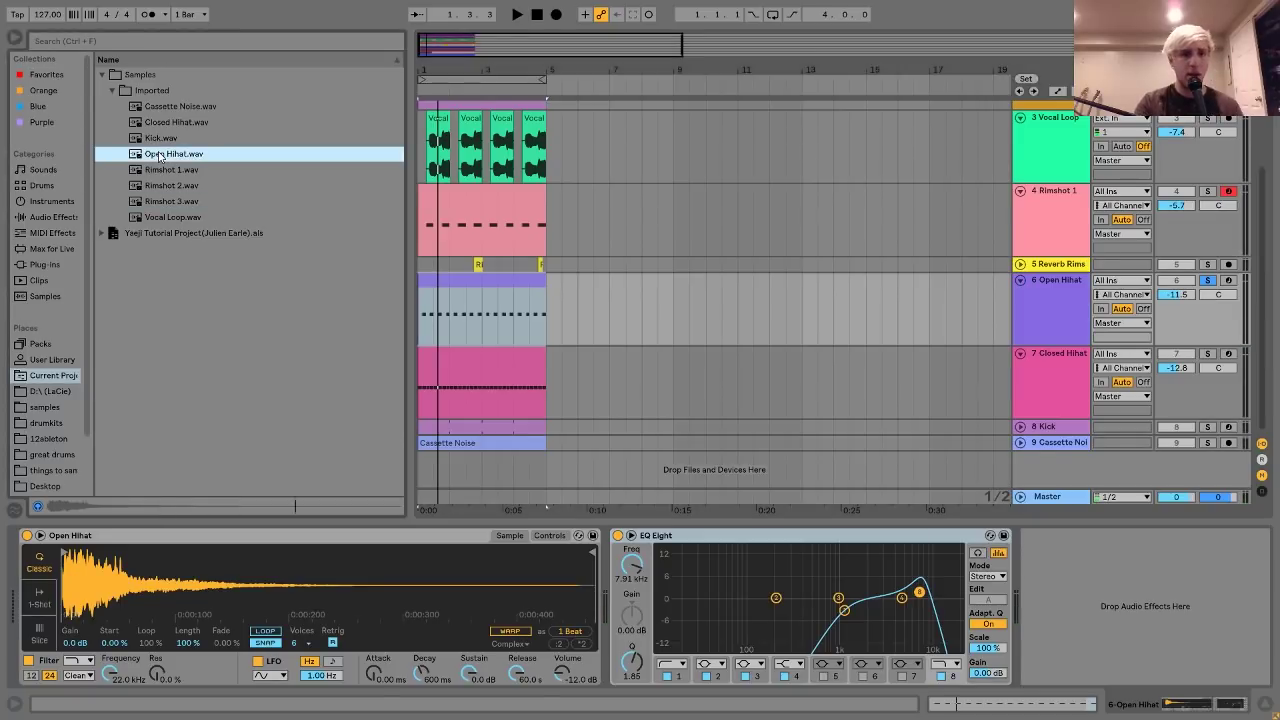
left_click(617, 536)
key("space")
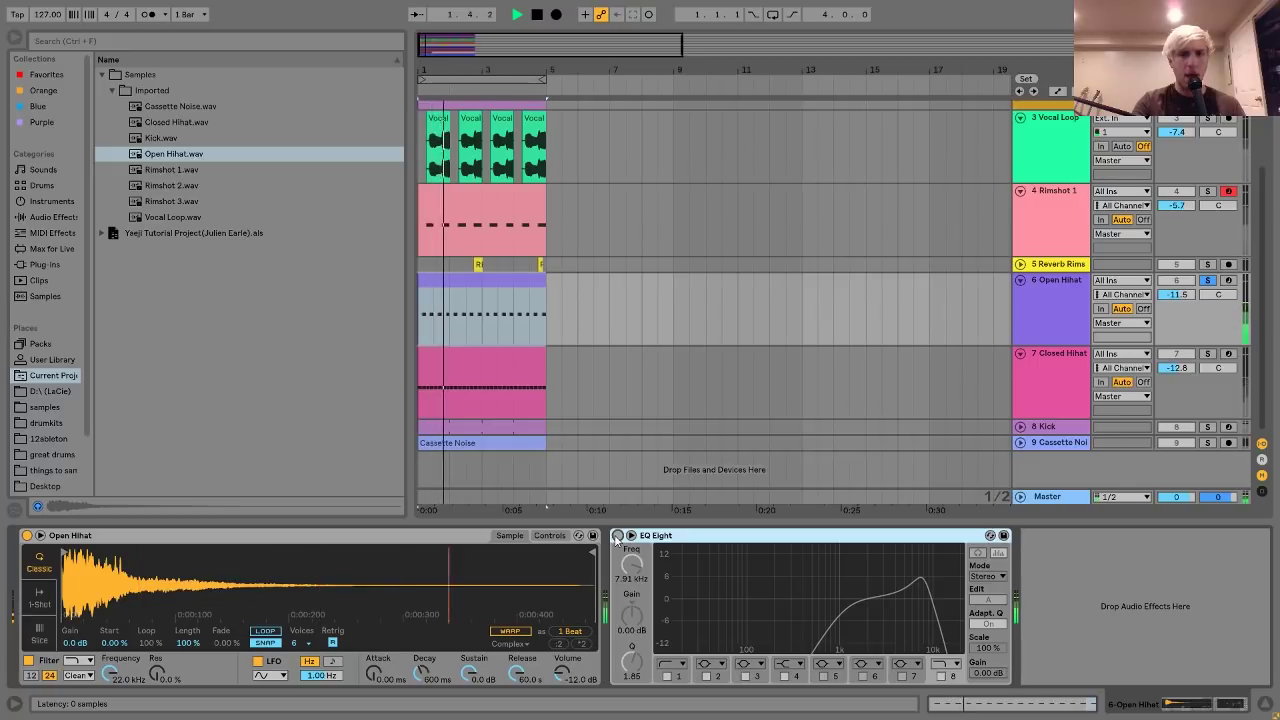
left_click(617, 536)
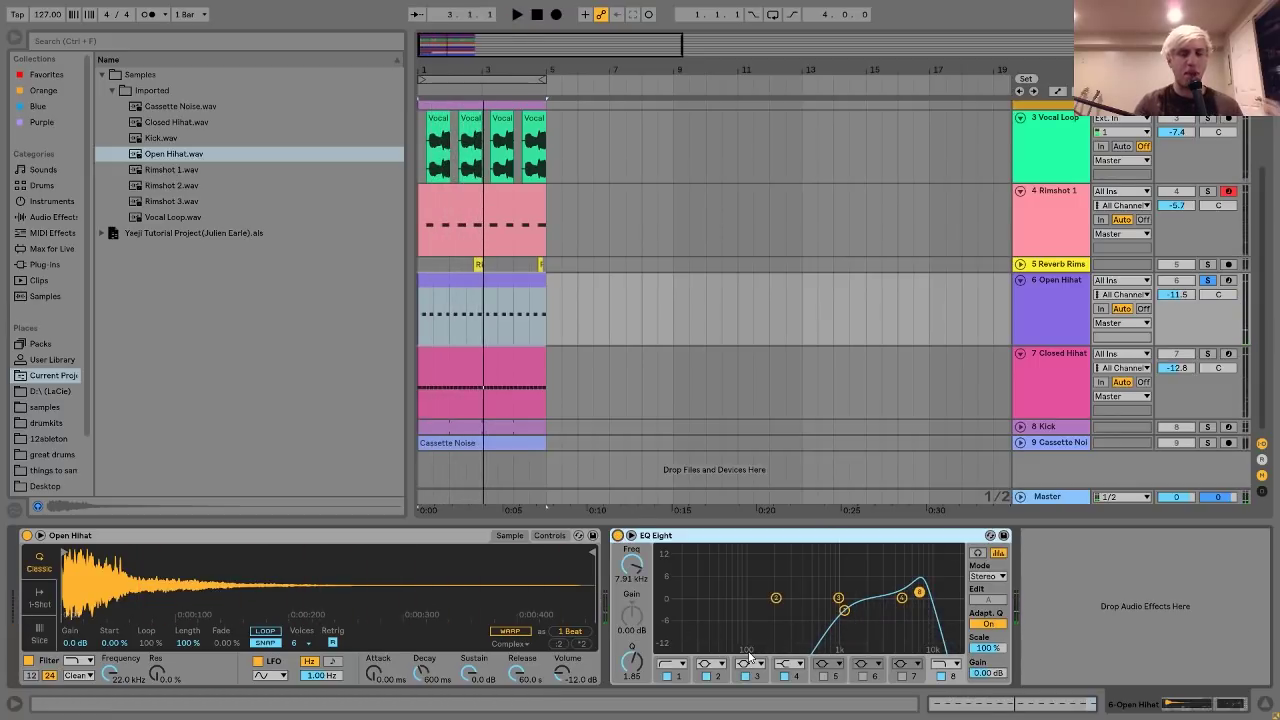
key("space")
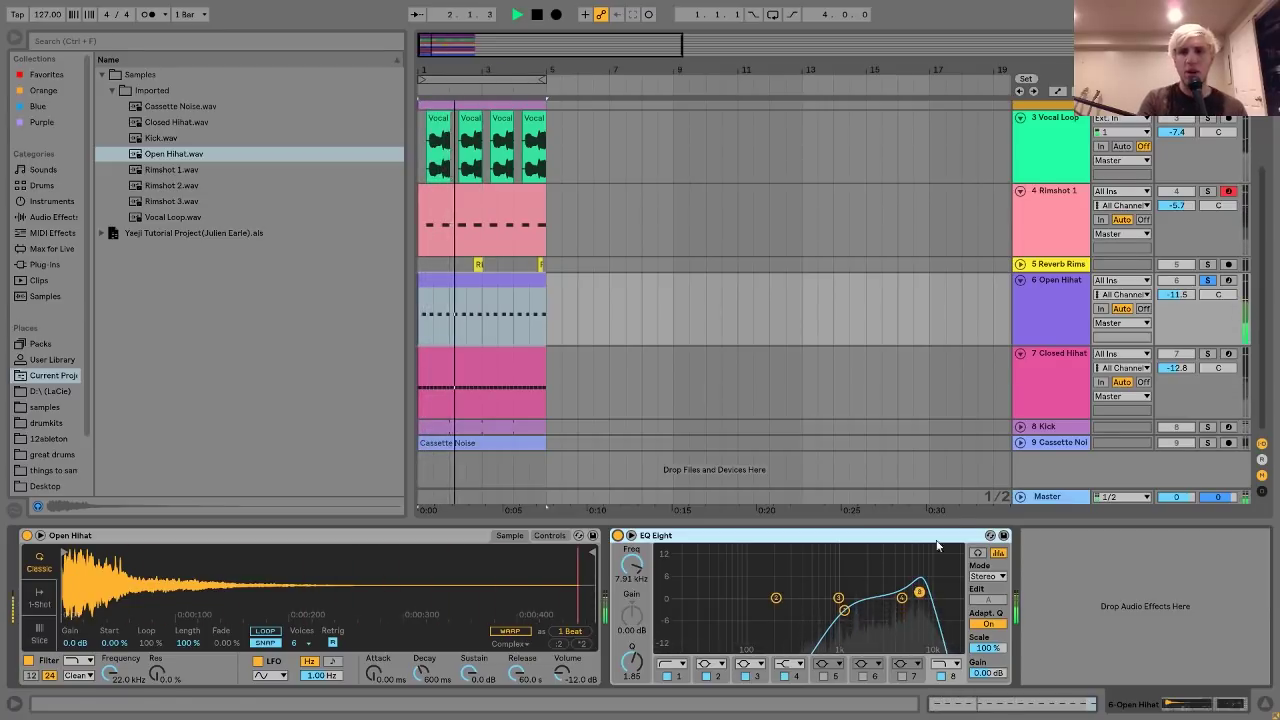
key("space")
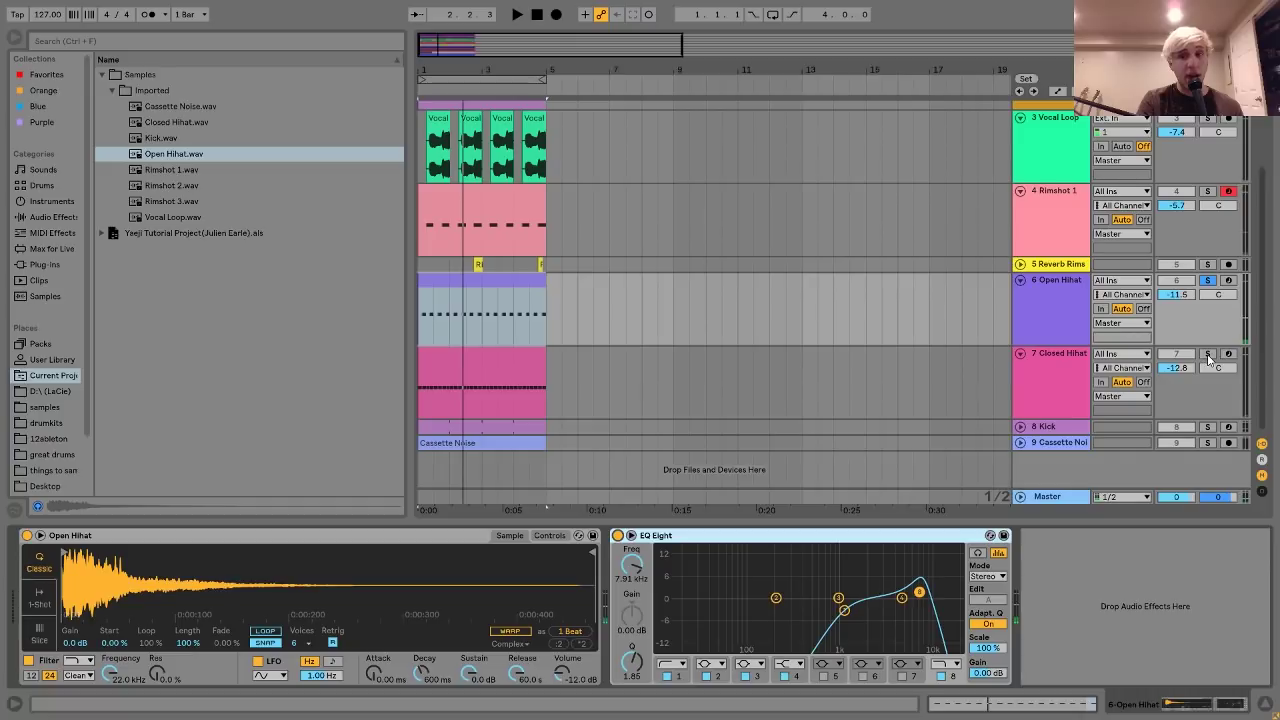
- Bypass the Closed Hihat's EQ Eight and Auto Pan and play the dry closed hi-hat
left_click(1016, 387)
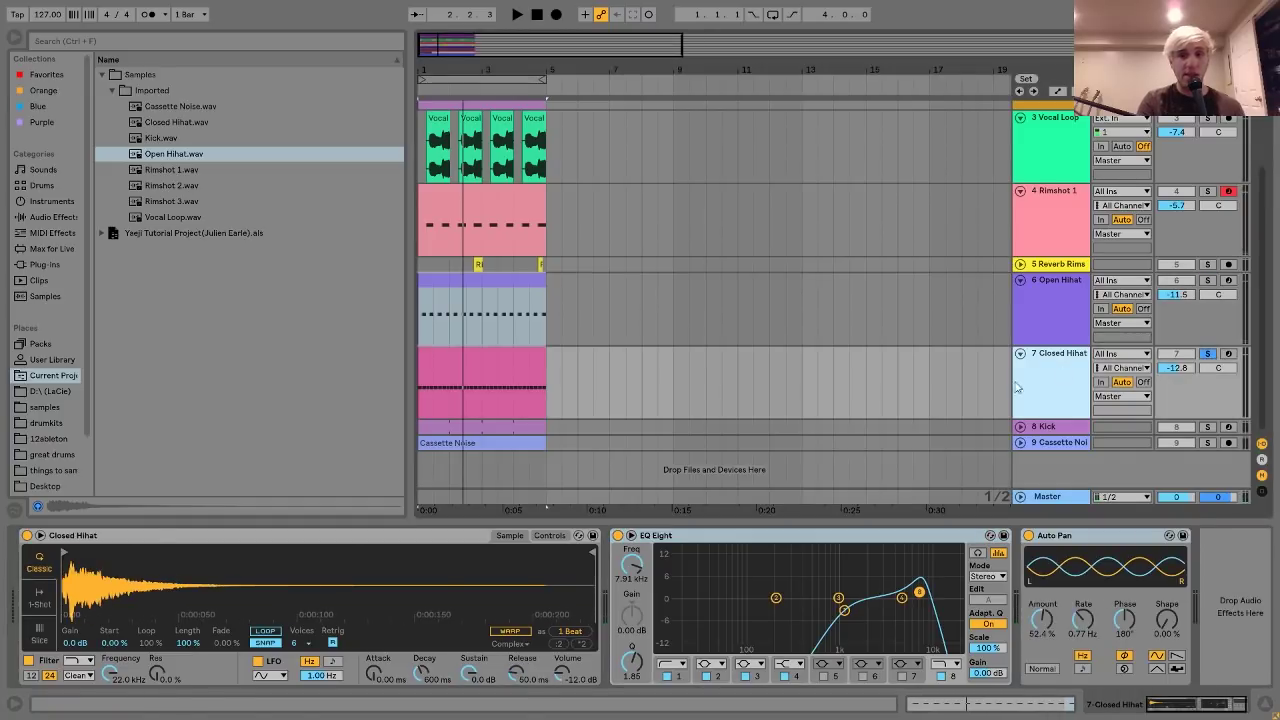
left_click(618, 535)
key("space")
left_click(1028, 535)
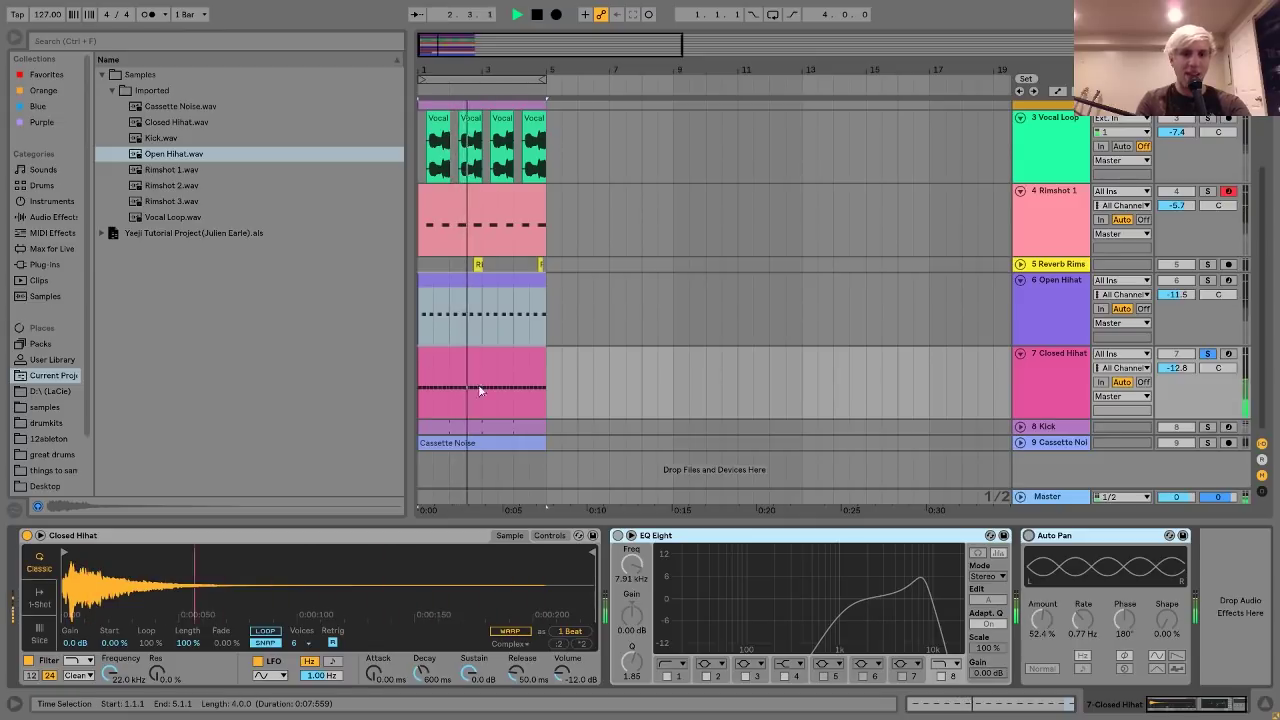
key("space")
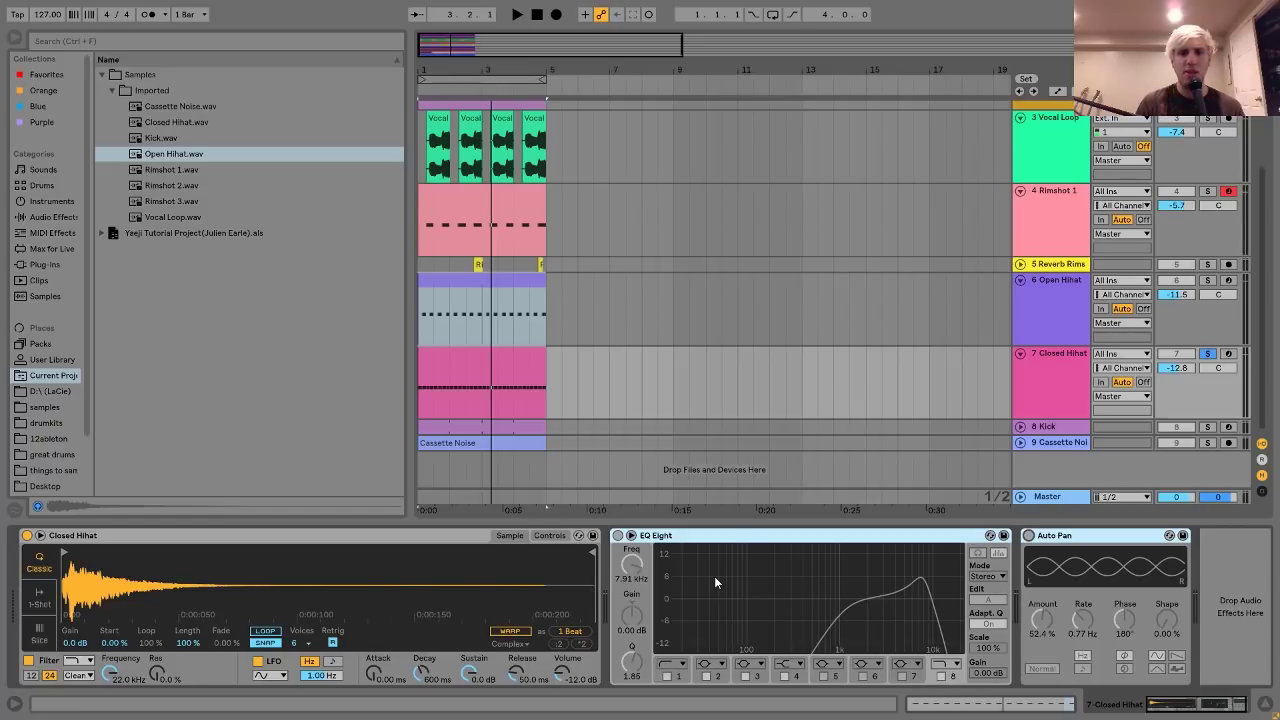
- Toggle Open Hihat's solo, then re-enable the Closed Hihat's EQ Eight and compare with the Open Hihat sampler
left_click(1208, 281)
key("space")
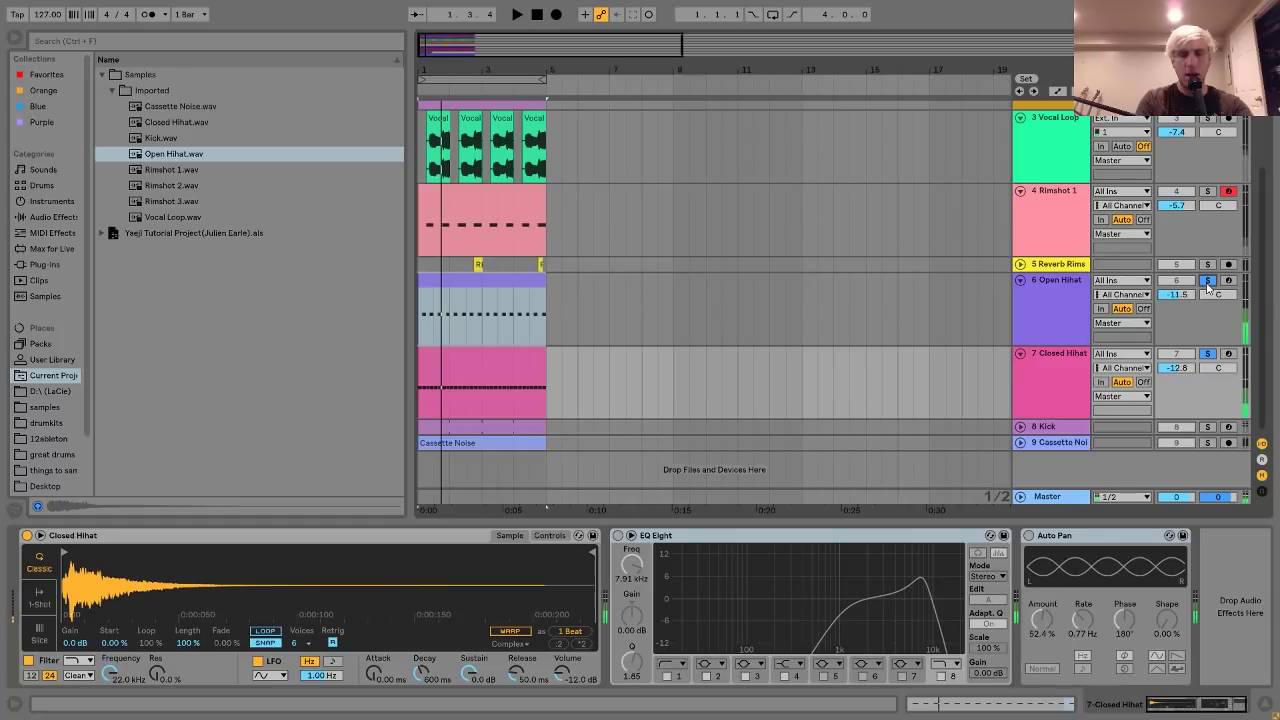
left_click(1208, 281)
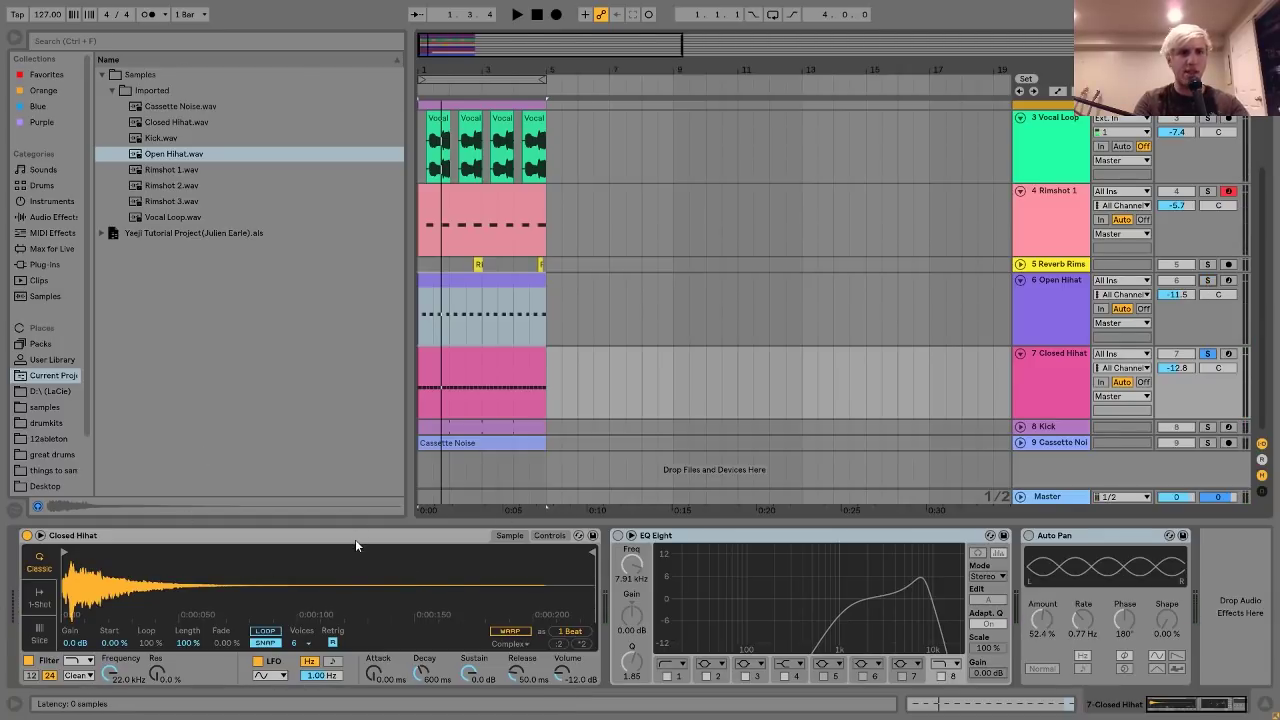
key("space")
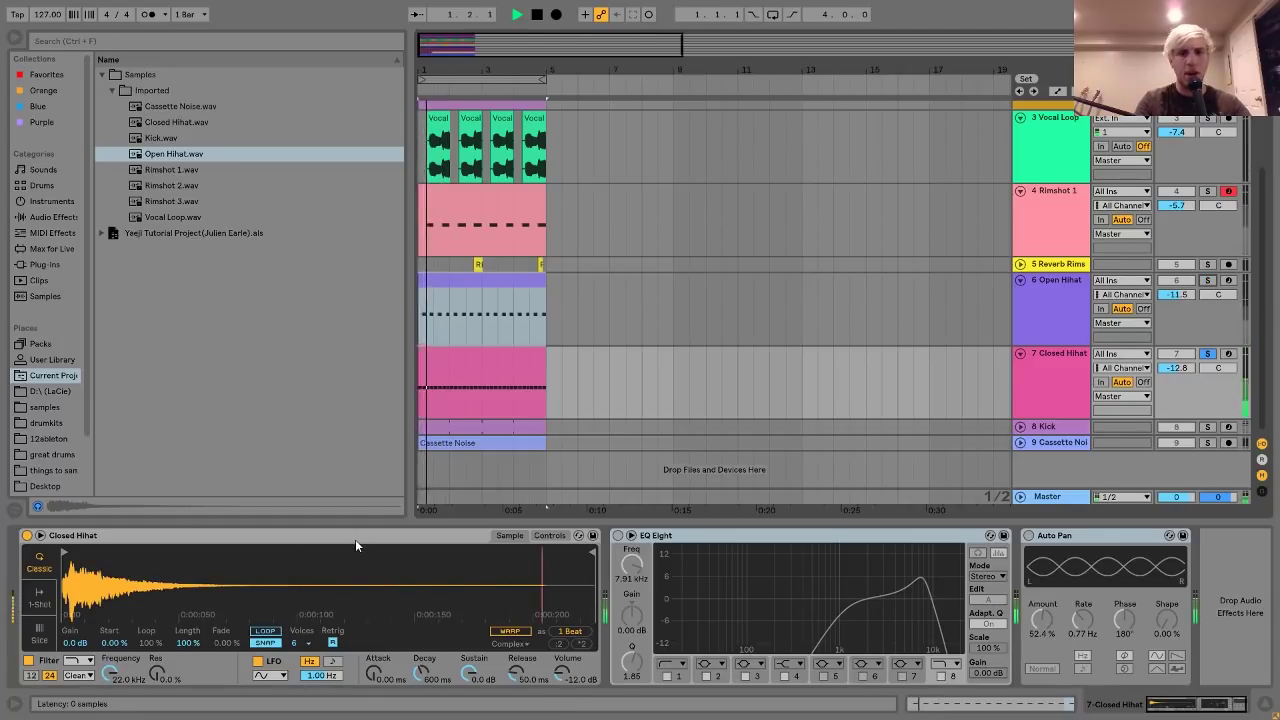
left_click(618, 536)
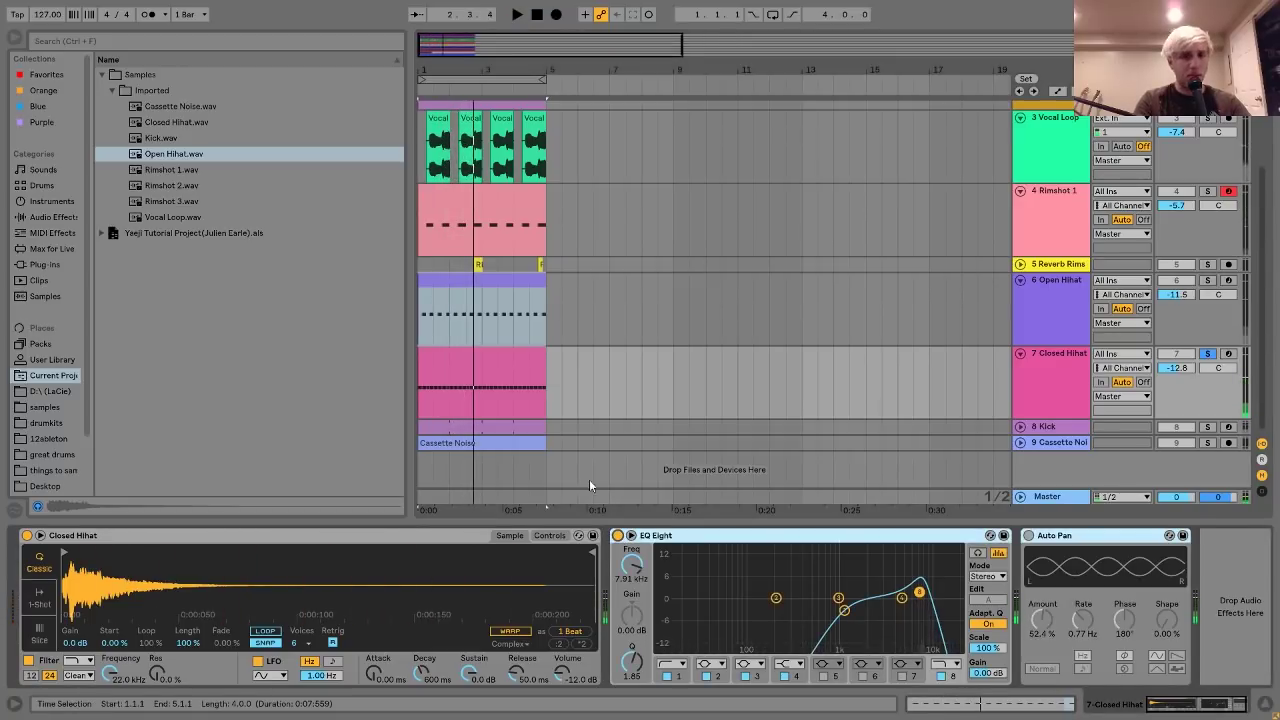
left_click(496, 302)
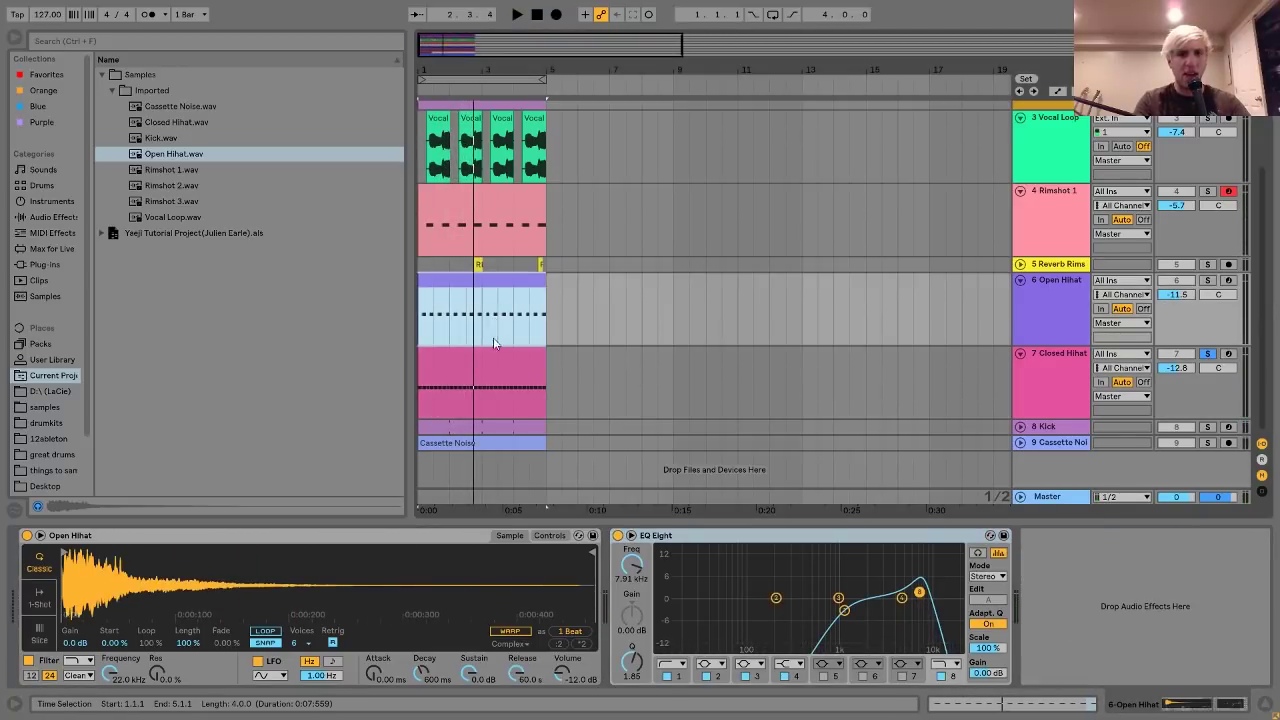
left_click(488, 360)
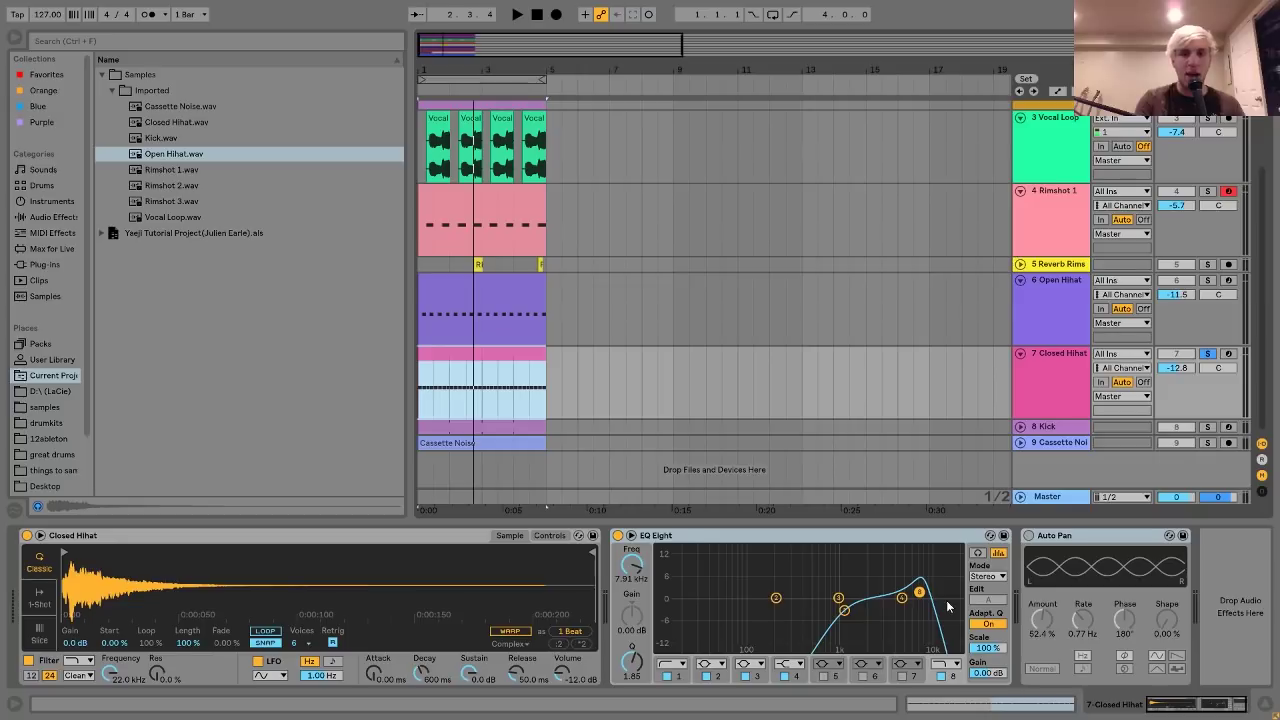
- Switch on the Closed Hihat's Auto Pan and play back the panned hi-hats
left_click(1029, 536)
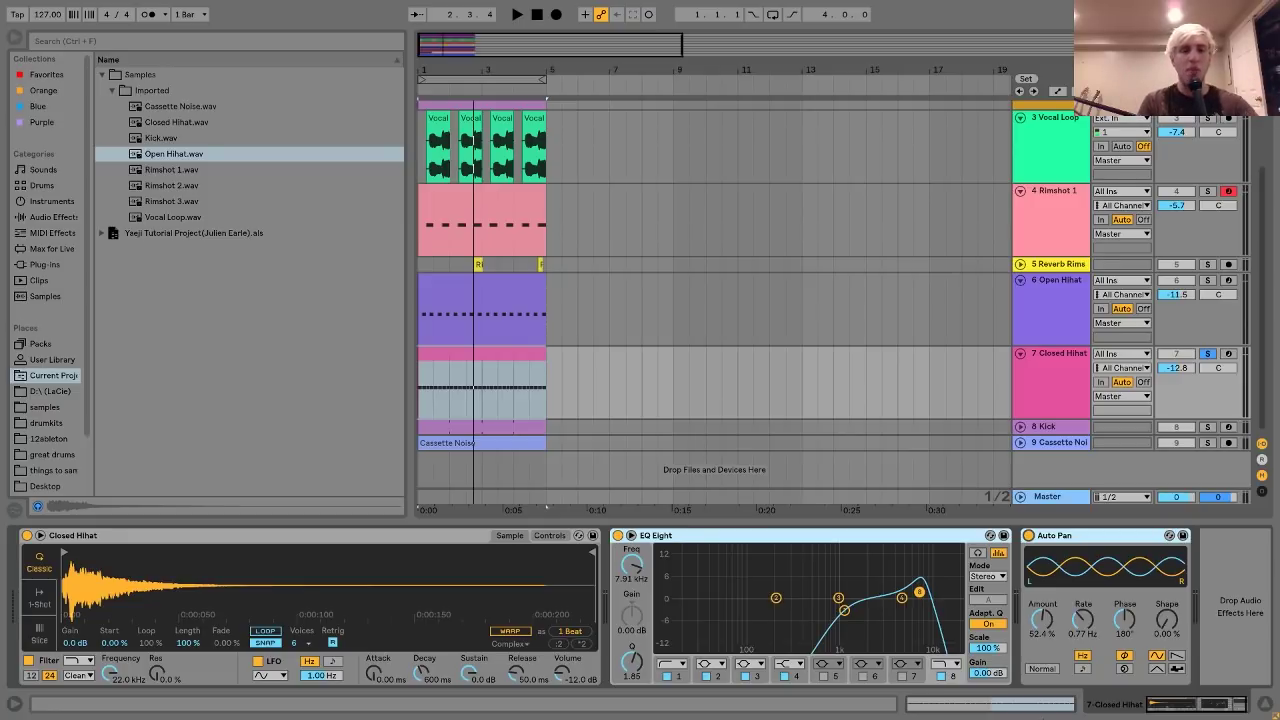
key("space")
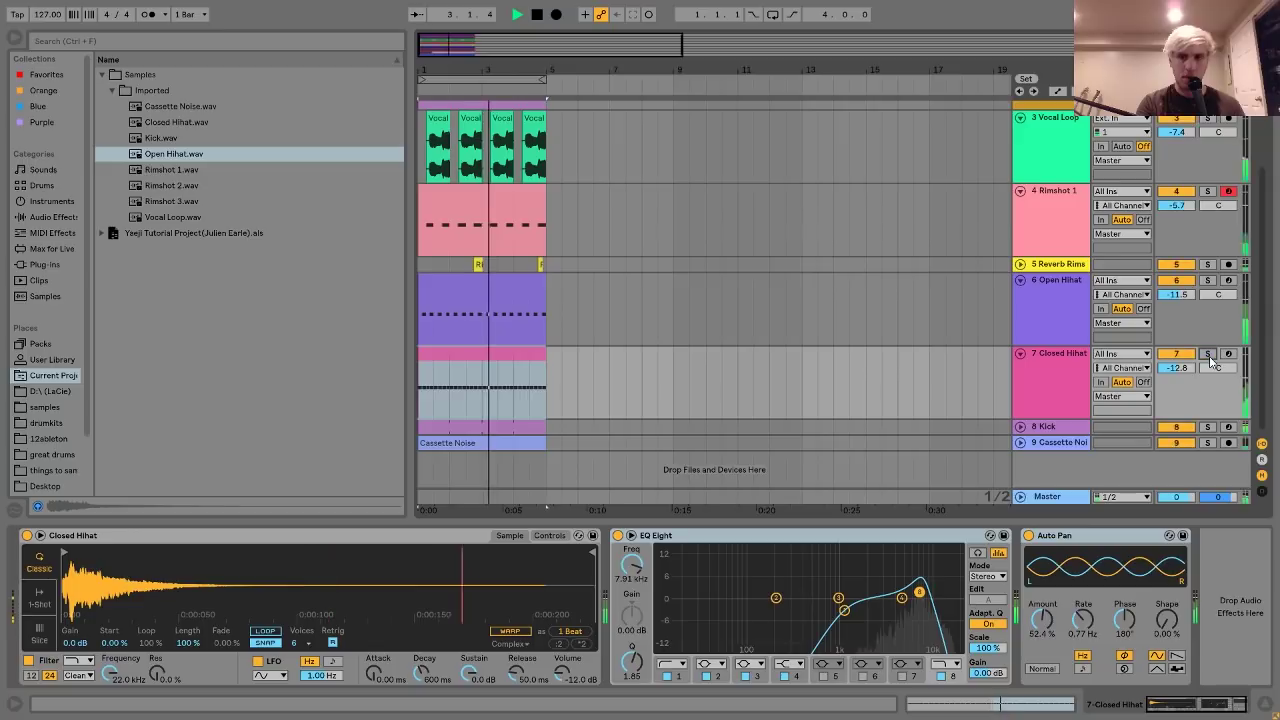
left_click(1052, 364)
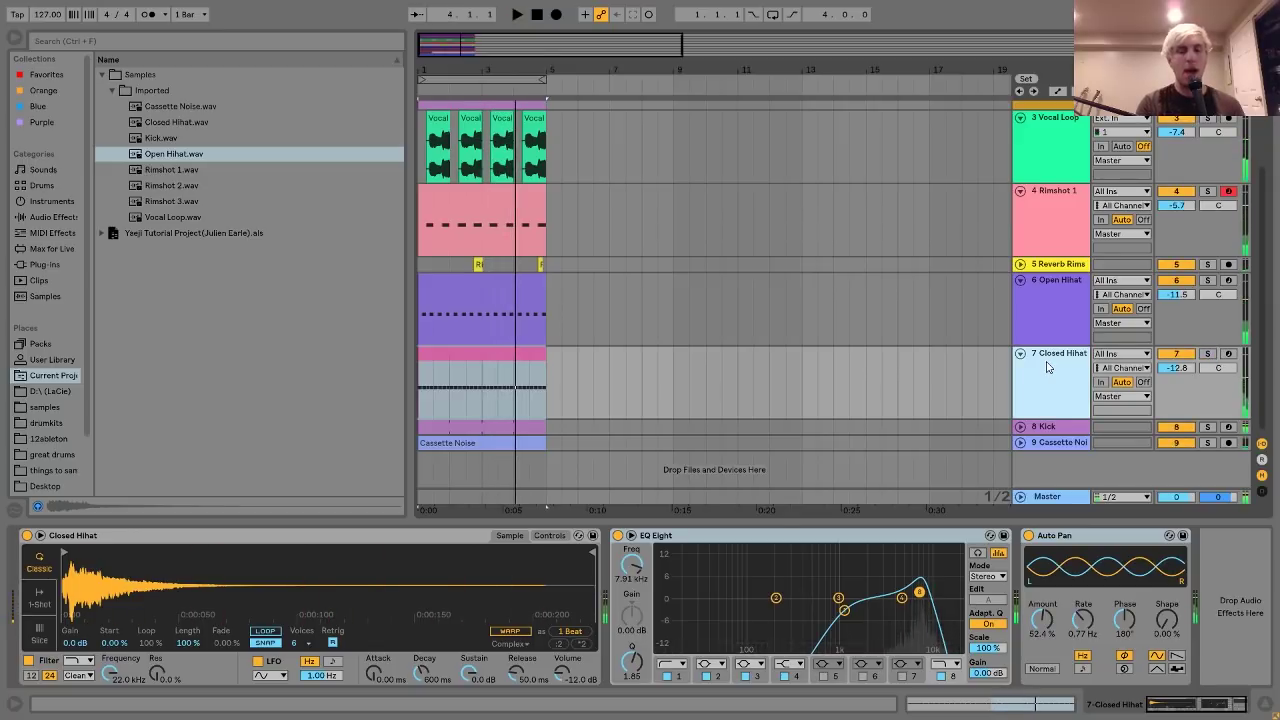
key("space")
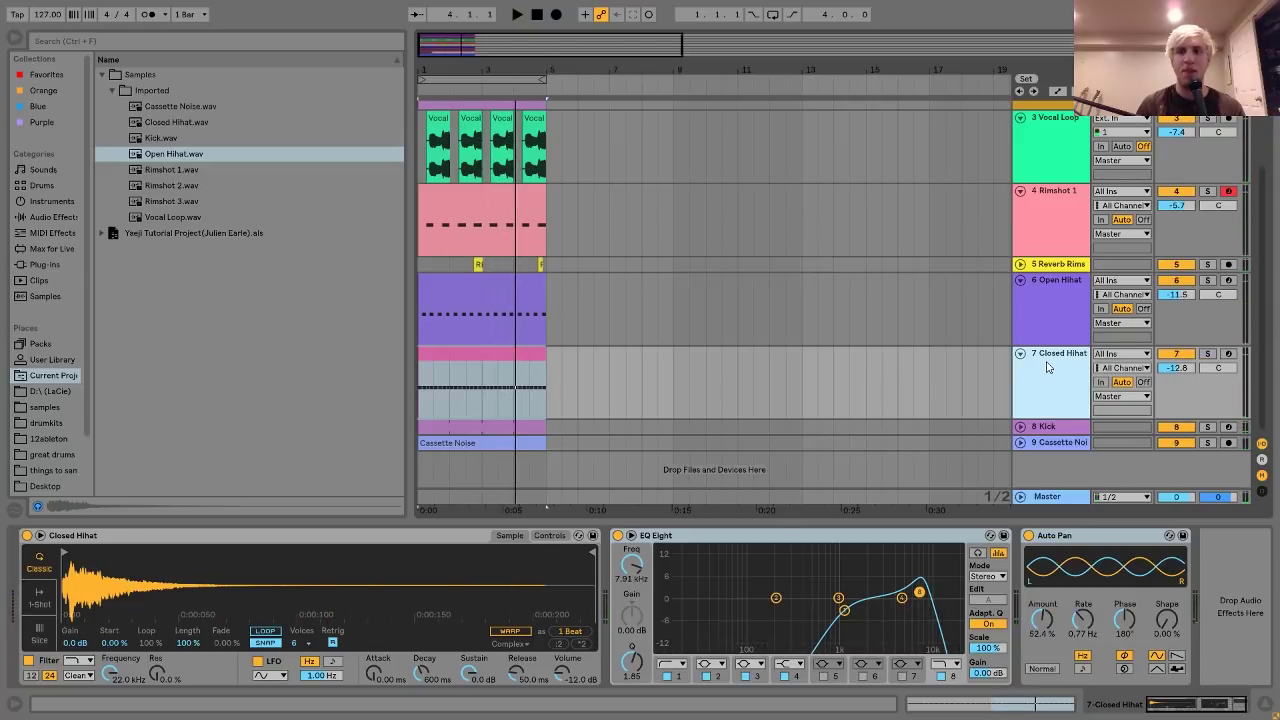
- Show the Kick sampler, unfold and solo the Kick track, and play the kick alone
left_click(1035, 429)
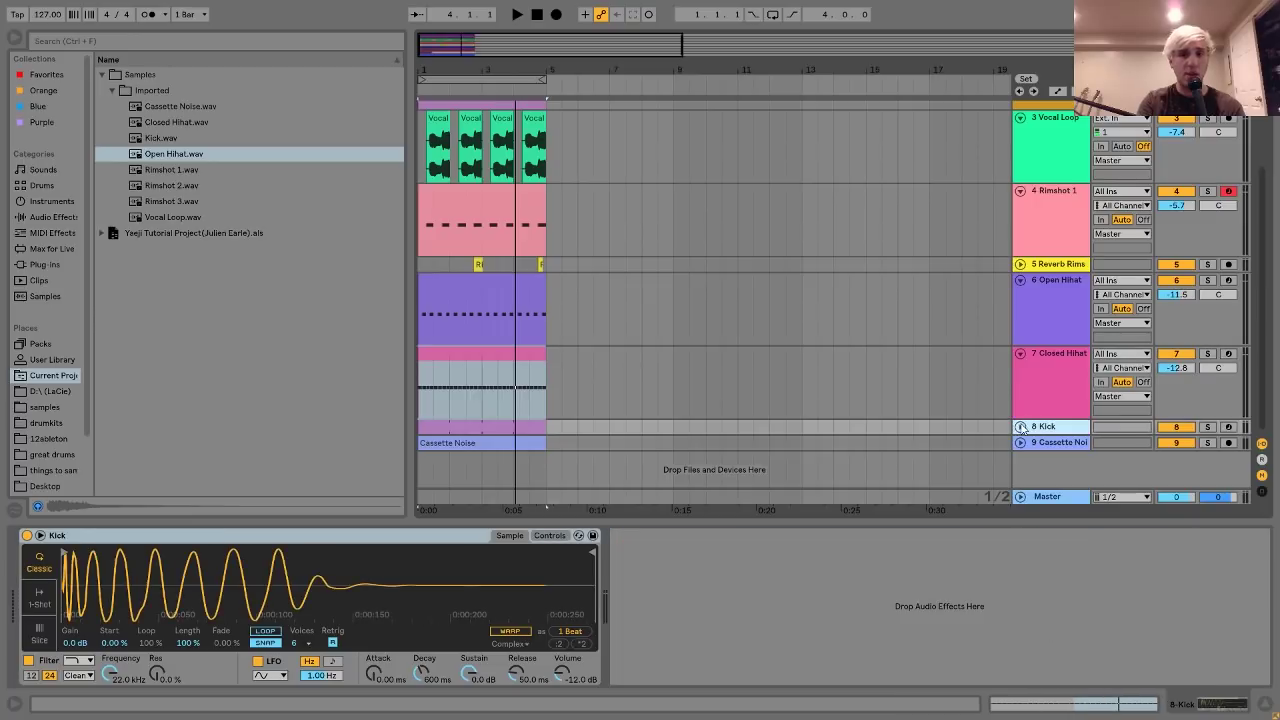
left_click(1020, 427)
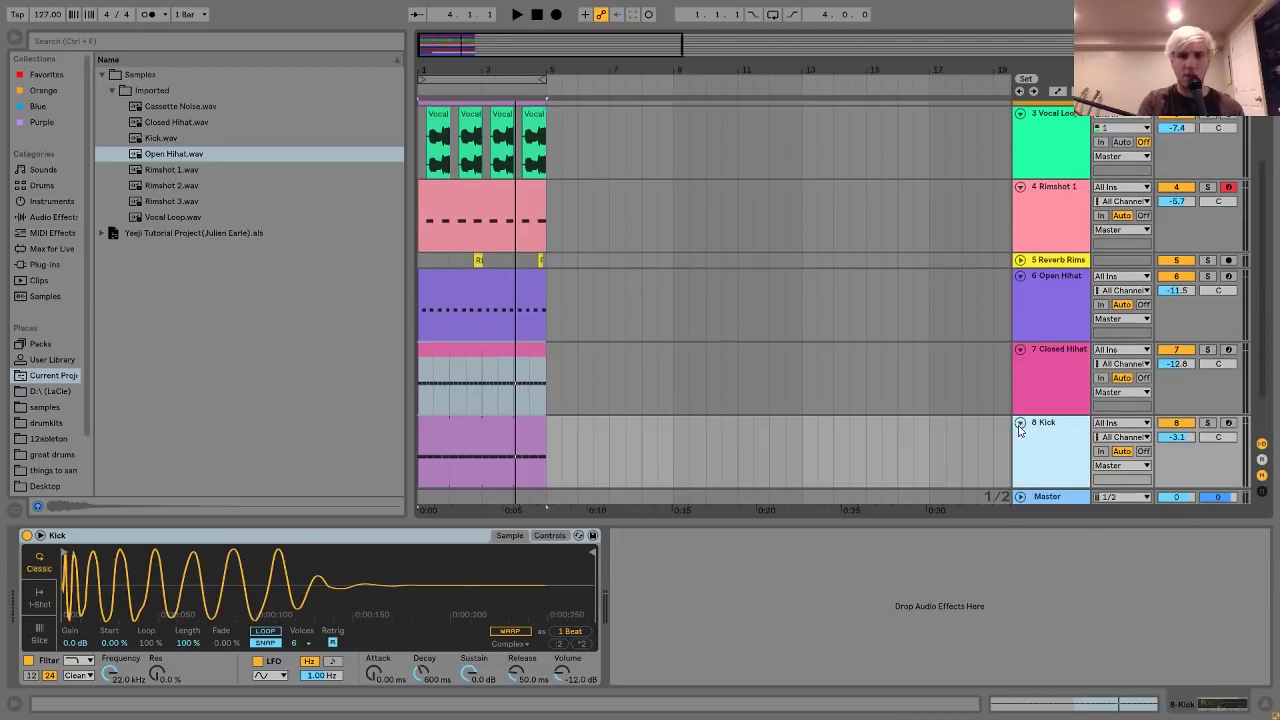
left_click(1207, 424)
key("space")
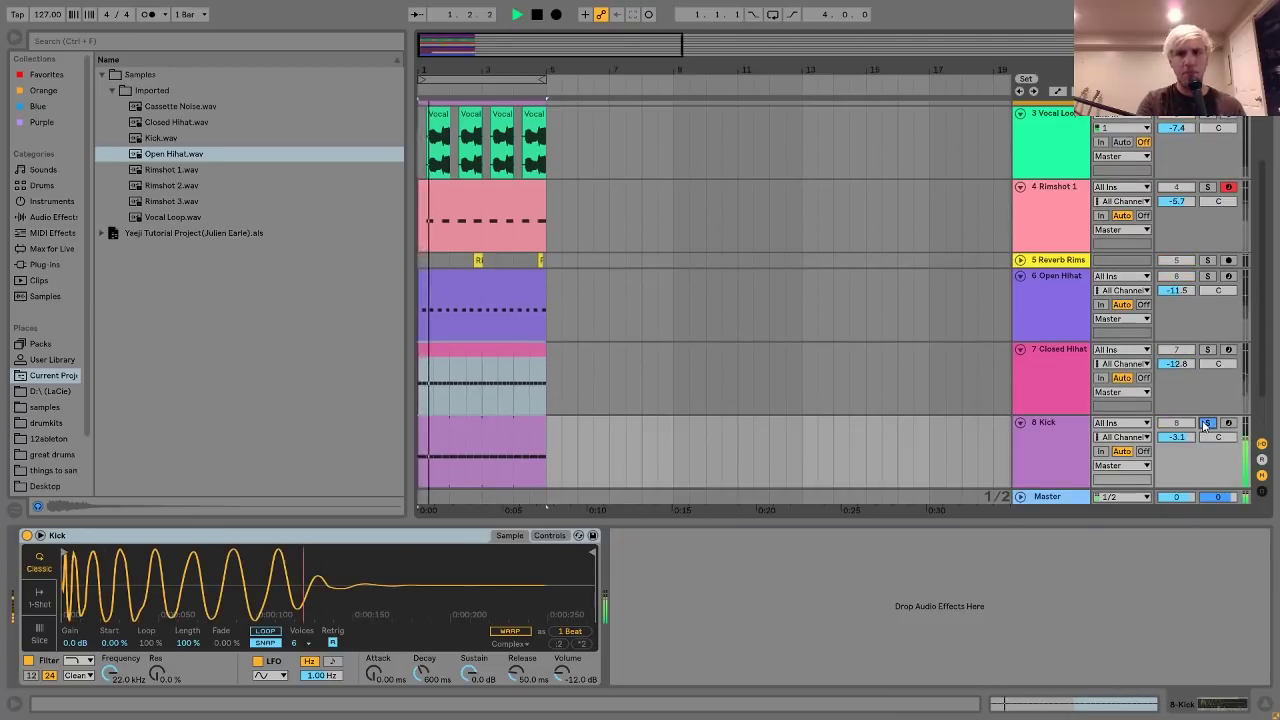
scroll(1205, 425, "up", 4)
scroll(1205, 425, "down", 5)
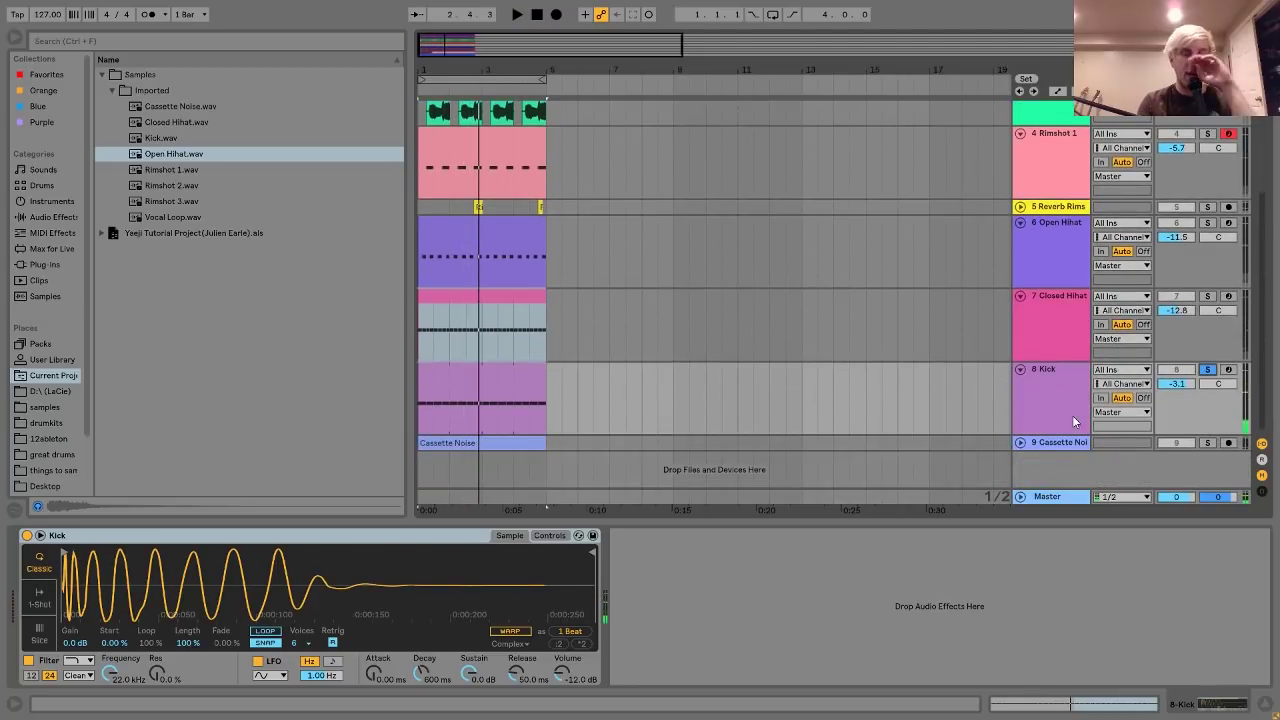
scroll(1072, 415, "up", 5)
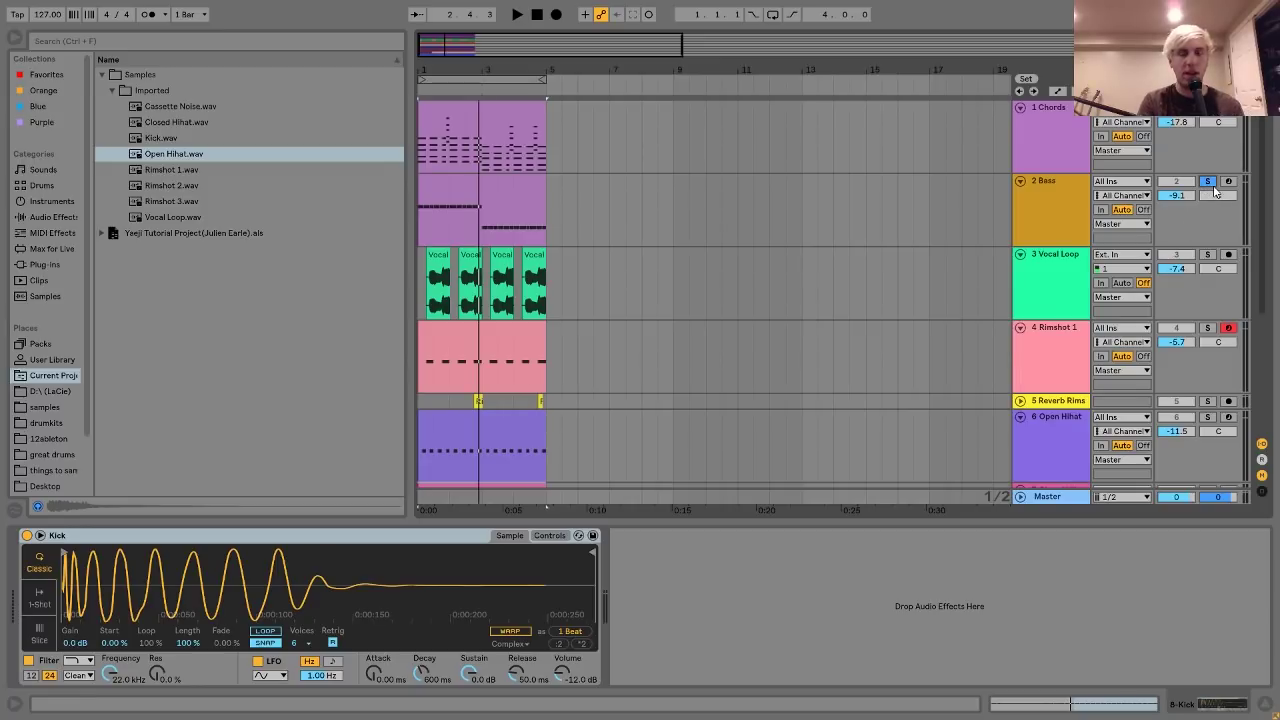
key("space")
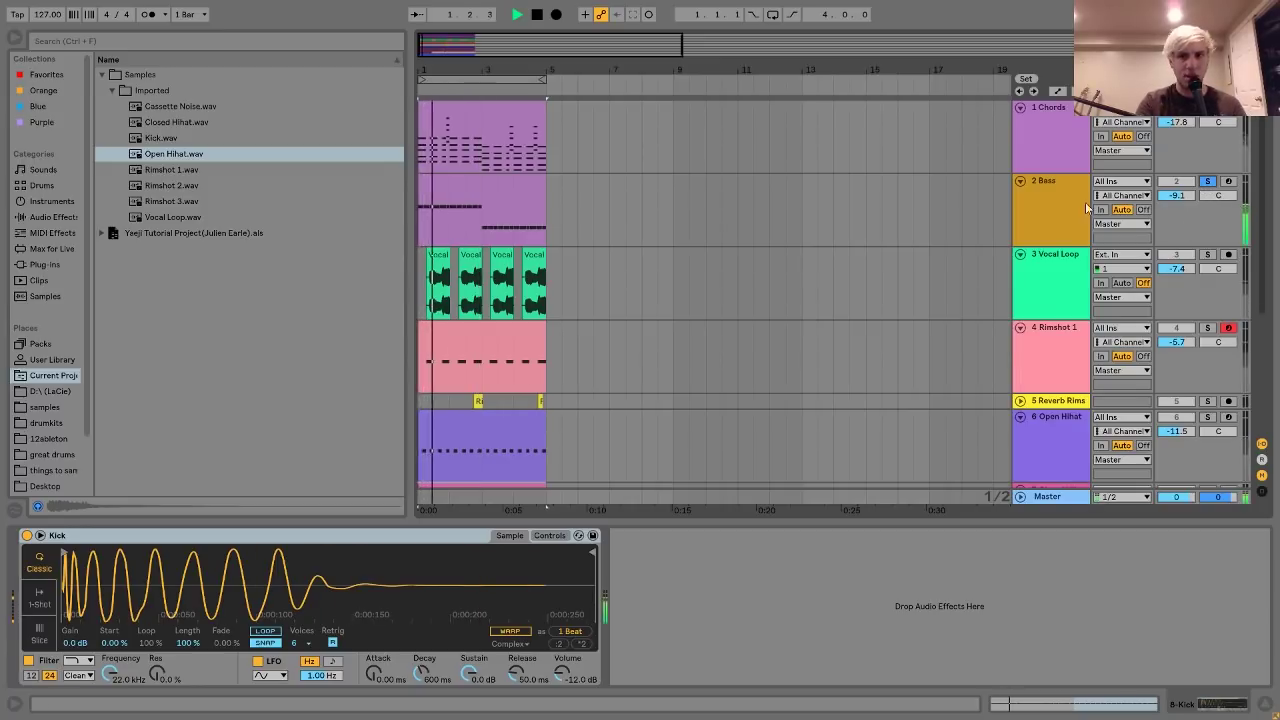
scroll(1062, 214, "down", 1)
scroll(1062, 211, "down", 4)
key("space")
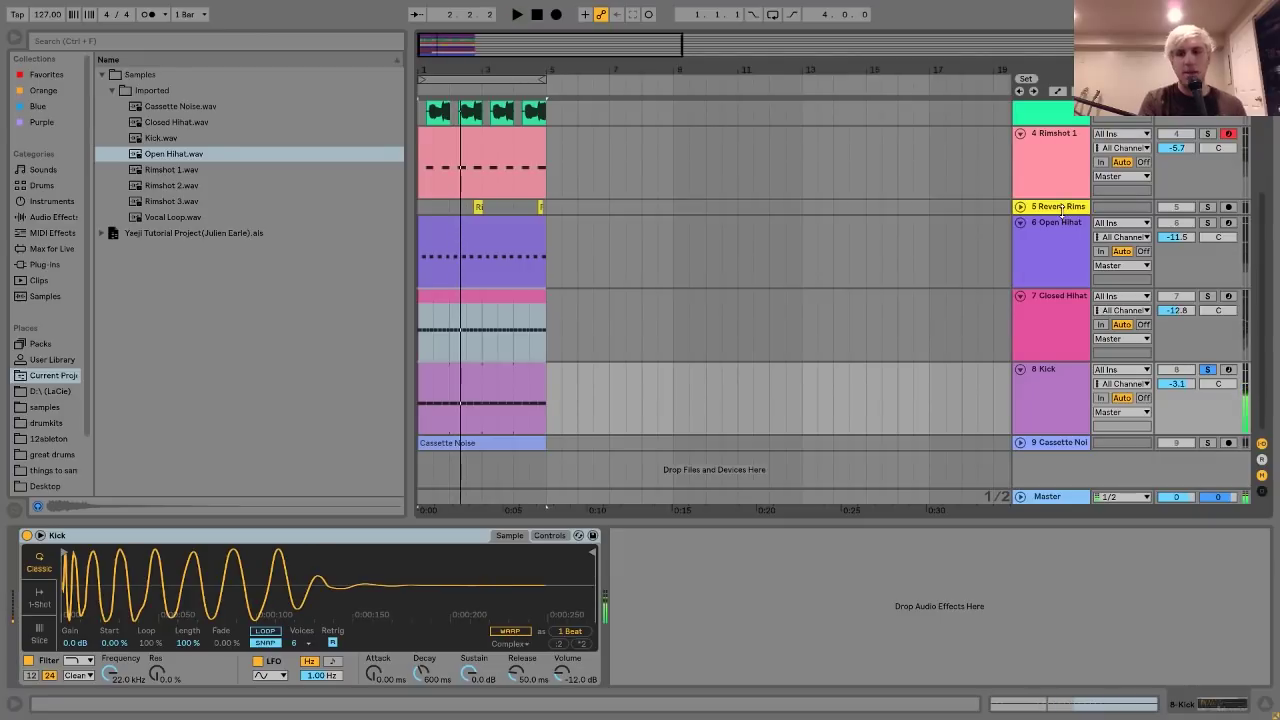
- Solo and expand the Cassette Noise track, play it, and select the Cassette Noise.wav sample
left_click(1050, 443)
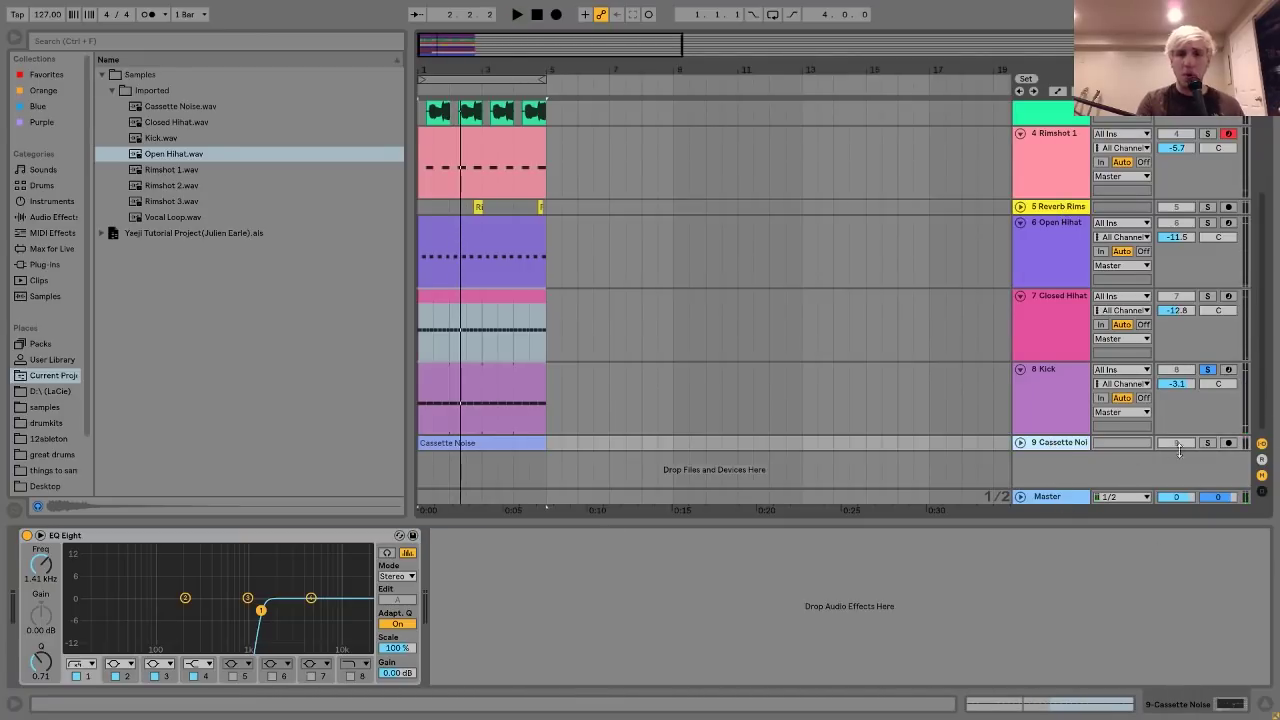
left_click(1207, 442)
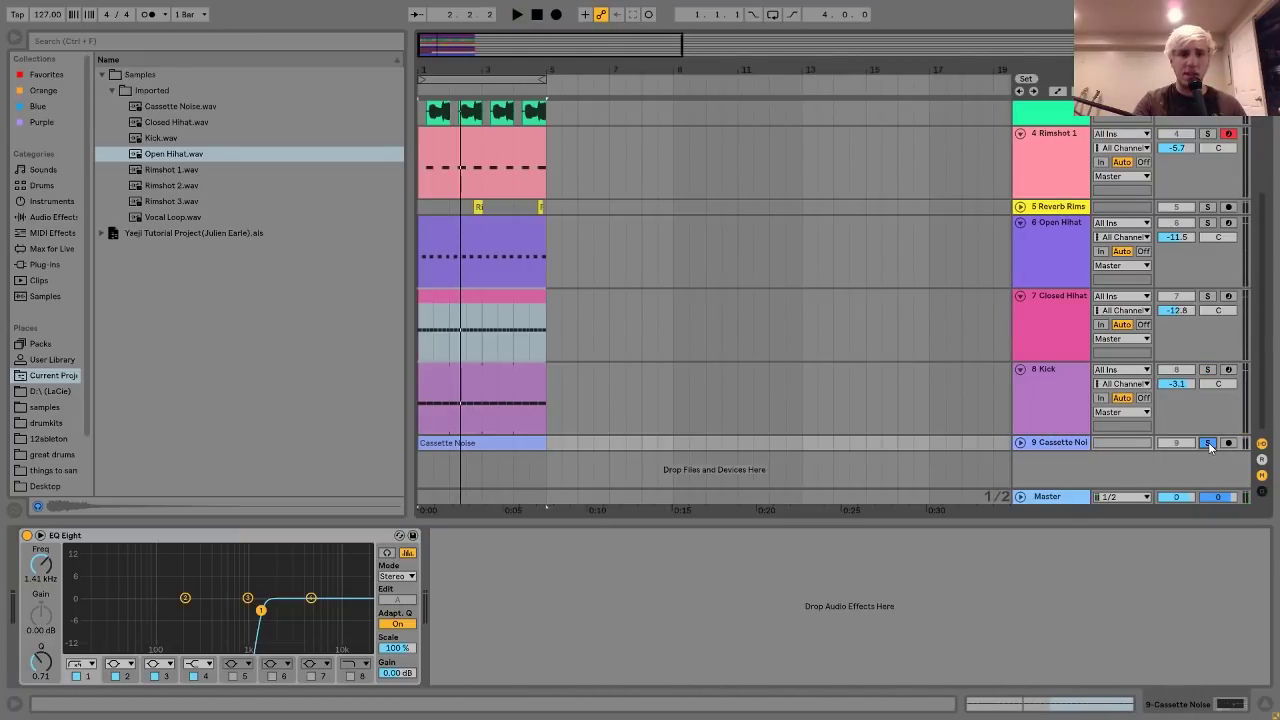
key("space")
left_click(1018, 442)
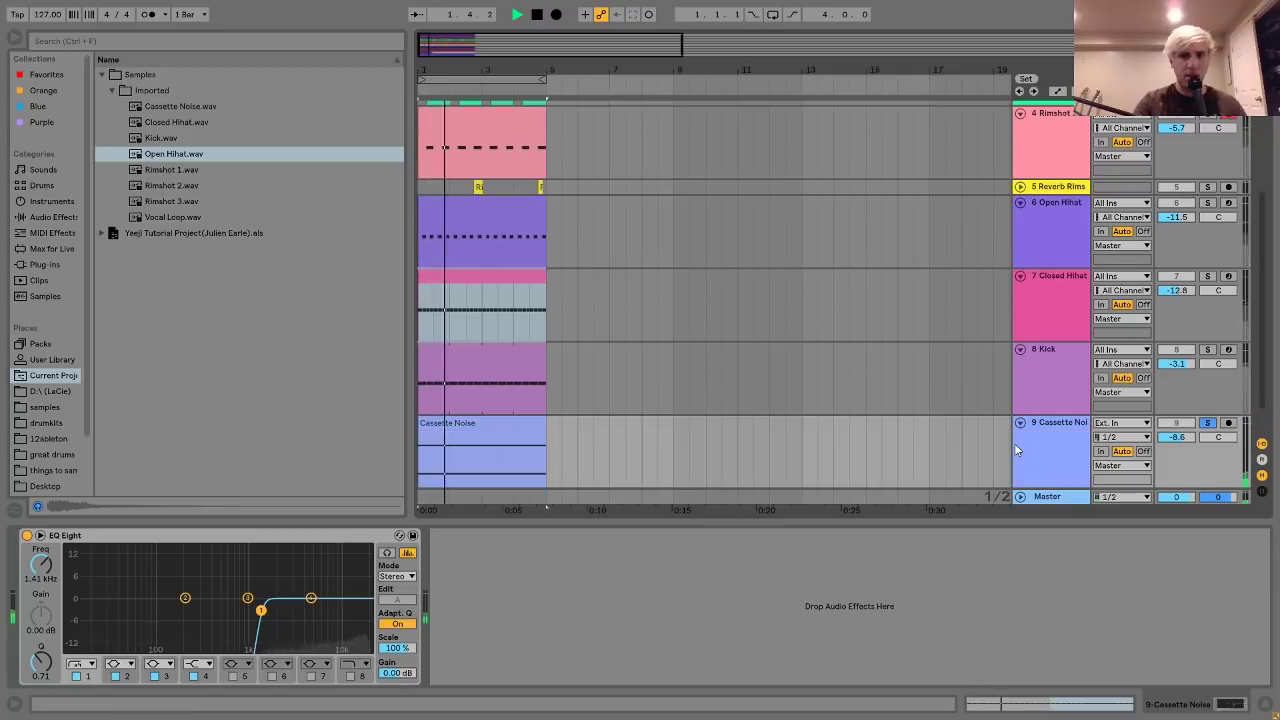
key("space")
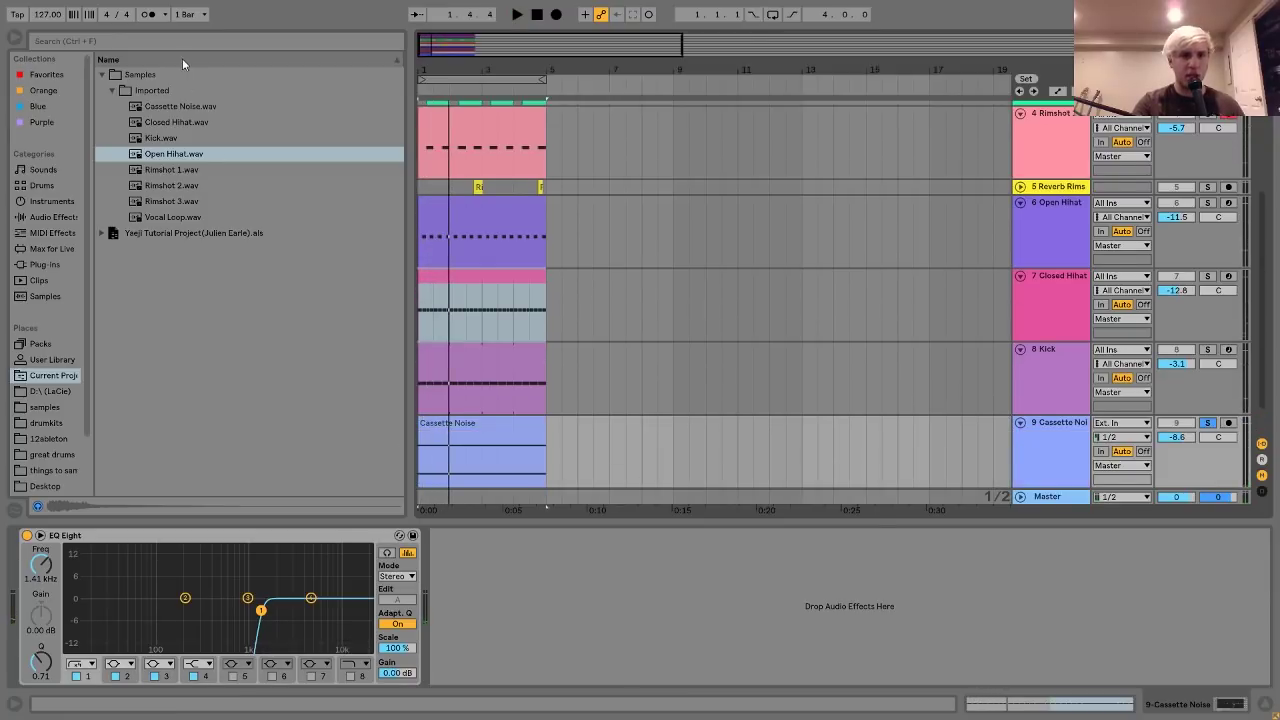
left_click(160, 106)
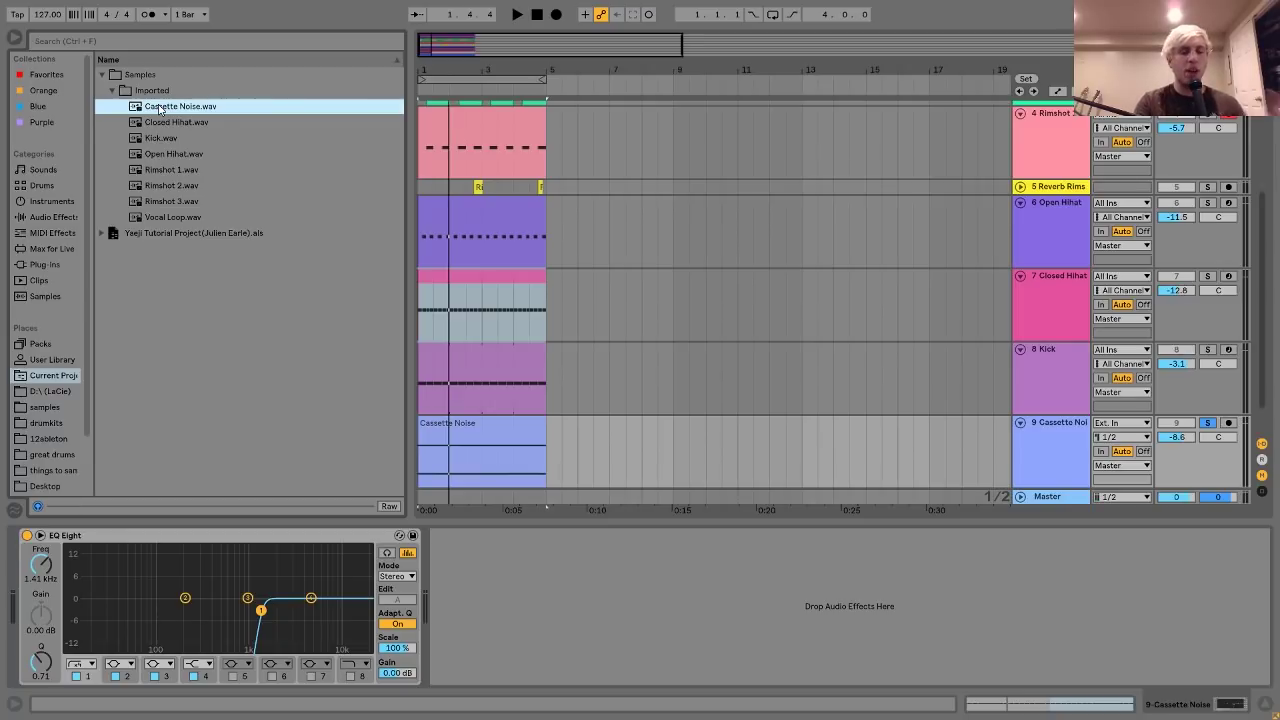
- Compare the cassette noise with its EQ Eight bypassed and back on, then select all tracks
left_click(27, 535)
key("space")
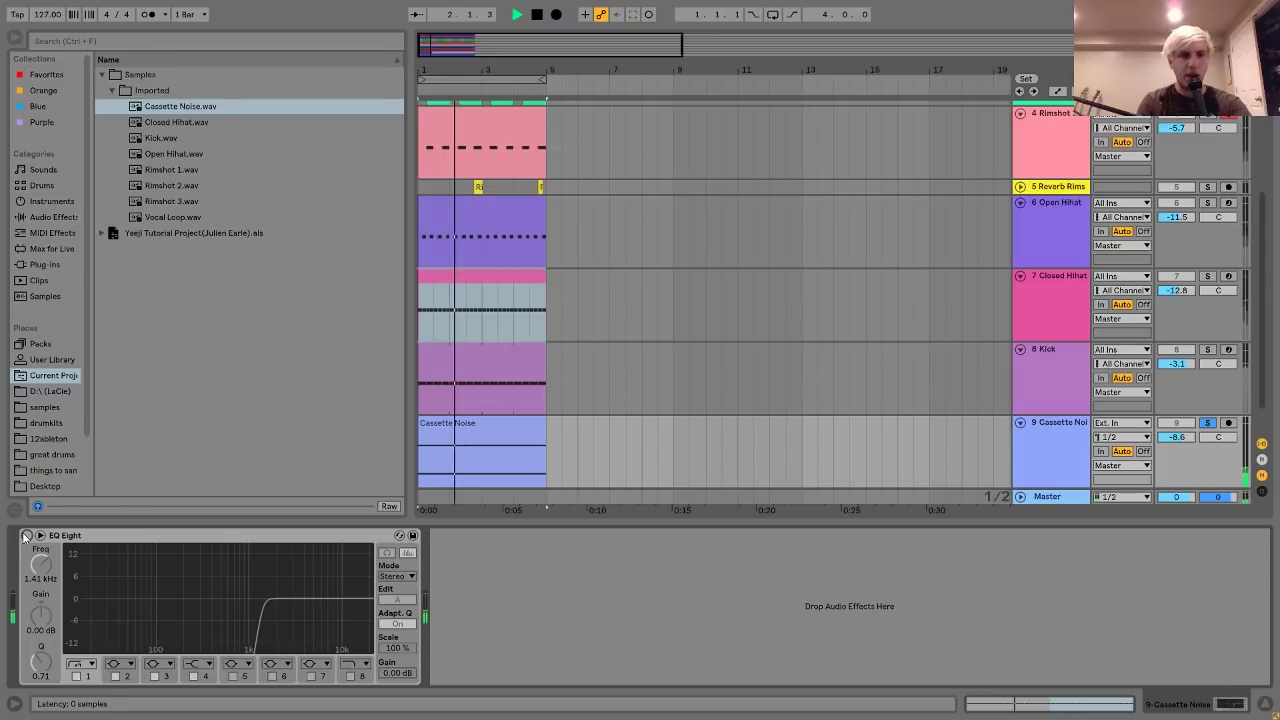
left_click(27, 535)
key("space")
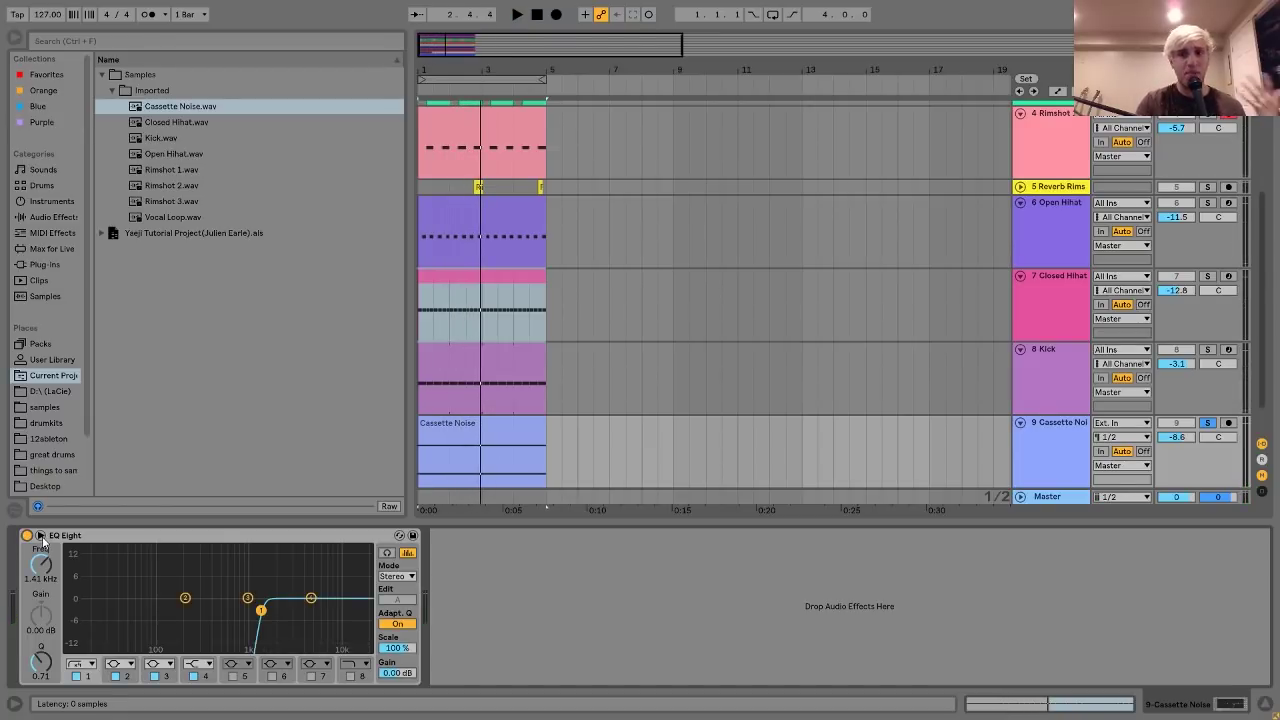
left_click(1060, 440)
key("ctrl+a")
- Fold all tracks to minimal height, unsolo Cassette Noise, and show the Vocal Loop and Chords devices
left_click(1020, 422)
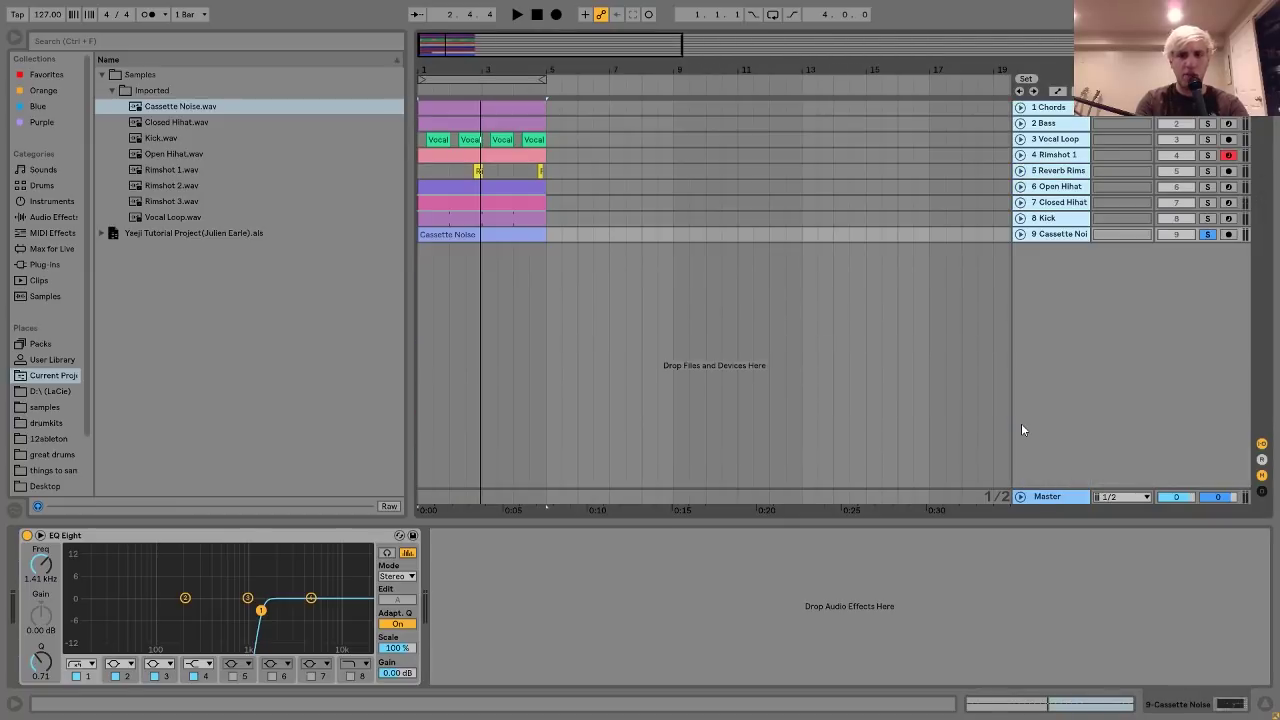
left_click(1207, 234)
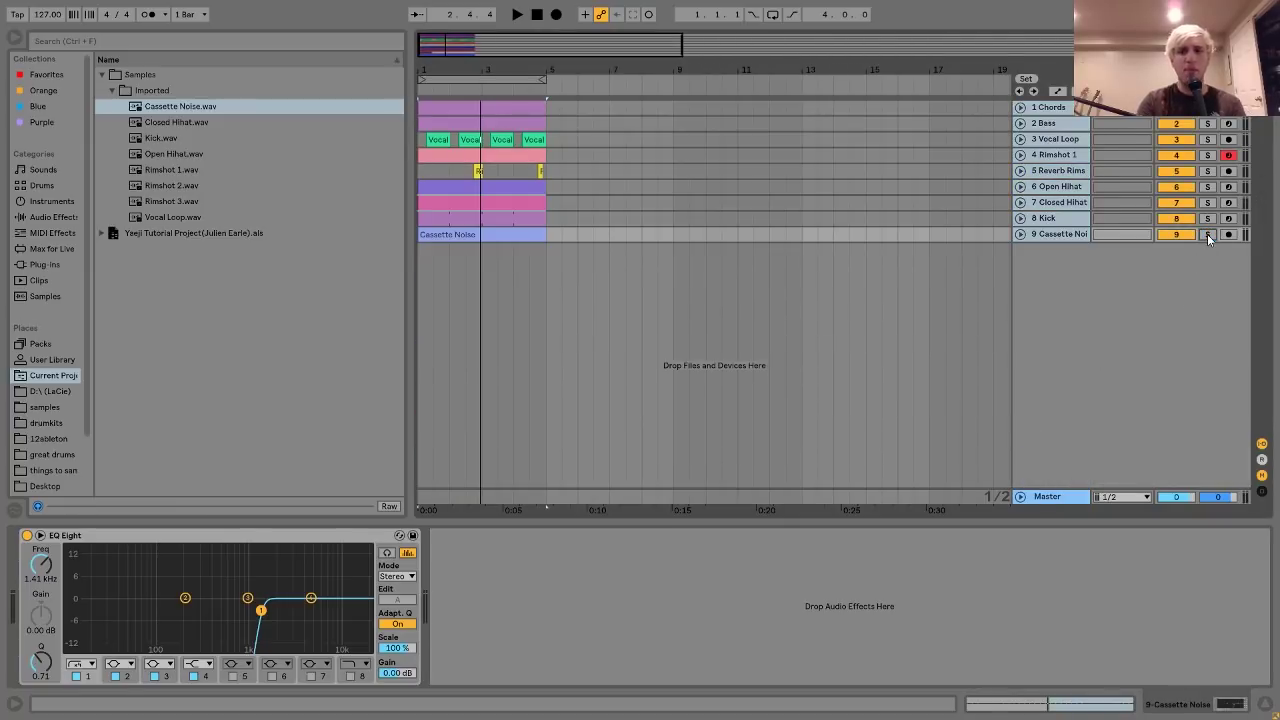
left_click(420, 141)
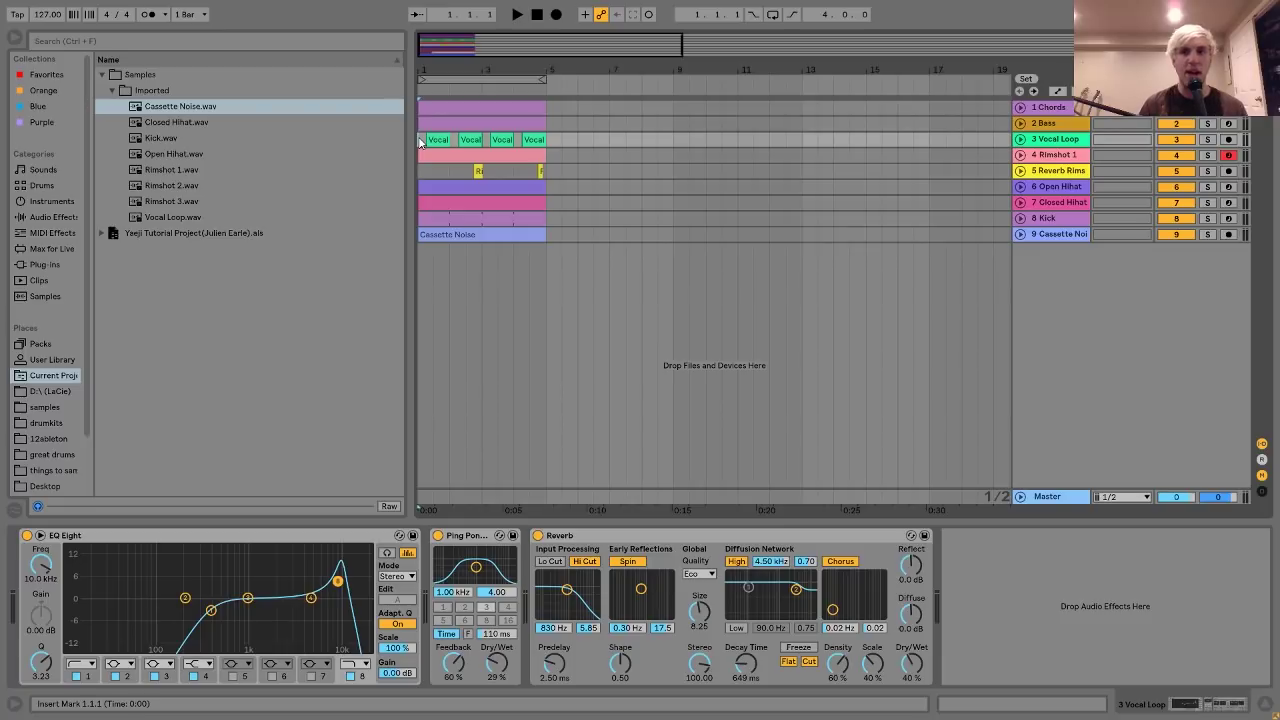
left_click(442, 107)
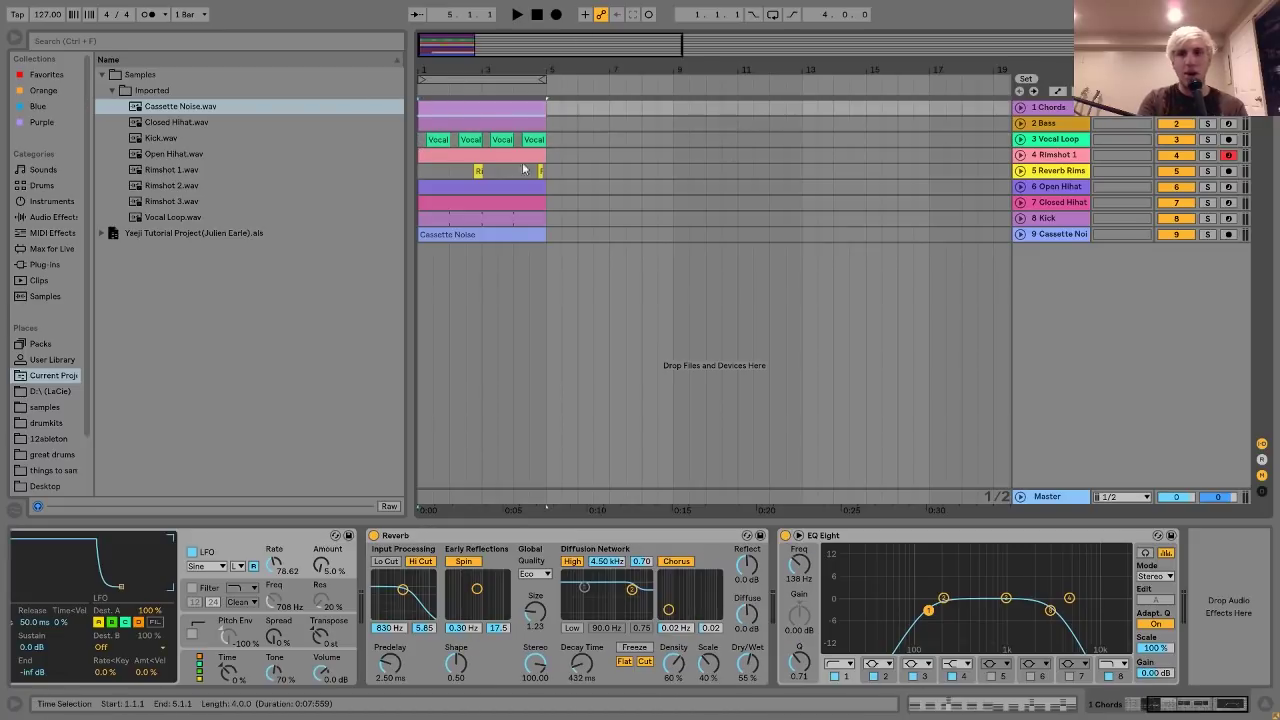